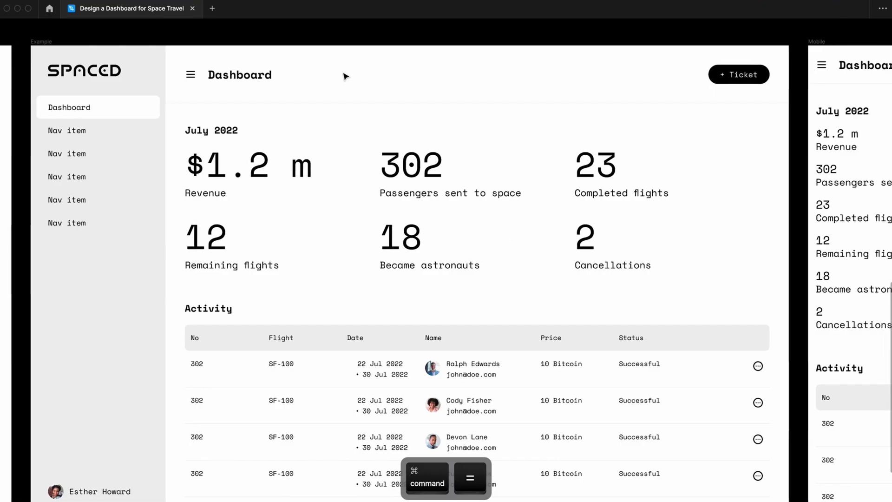
# - Pan left and right across the canvas to bring the dashboard 2 frame into view
pyautogui.hscroll(5, 342, 76)
pyautogui.hscroll(-15, 342, 76)
pyautogui.hscroll(10, 342, 76)
pyautogui.hscroll(-10, 343, 76)
pyautogui.hscroll(8, 344, 75)
pyautogui.hscroll(15, 345, 75)
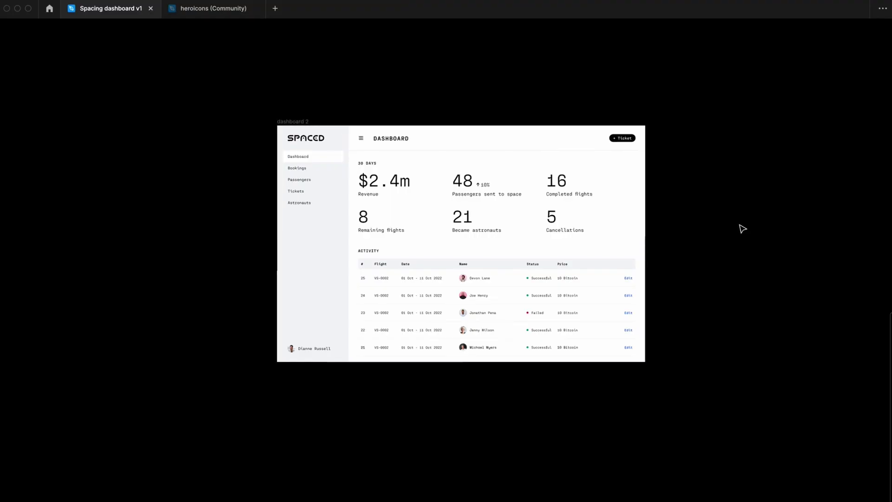
pyautogui.hotkey('shift', '2')
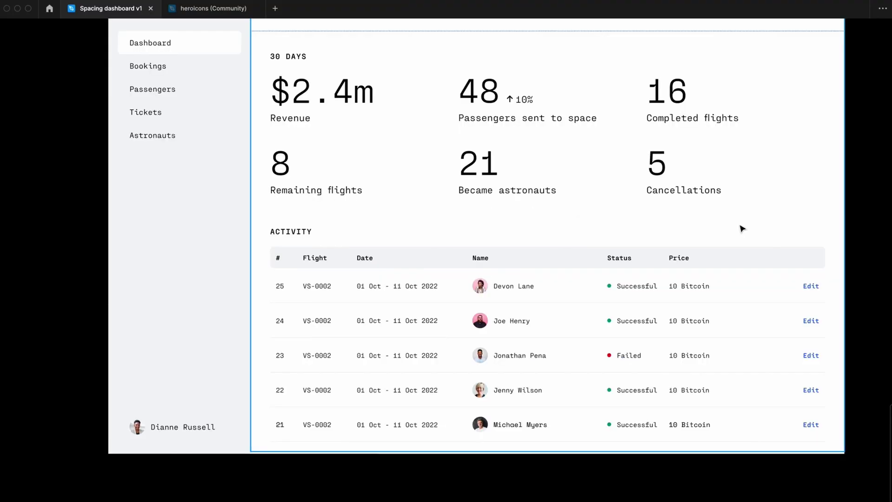
pyautogui.scroll(4, 742, 228)
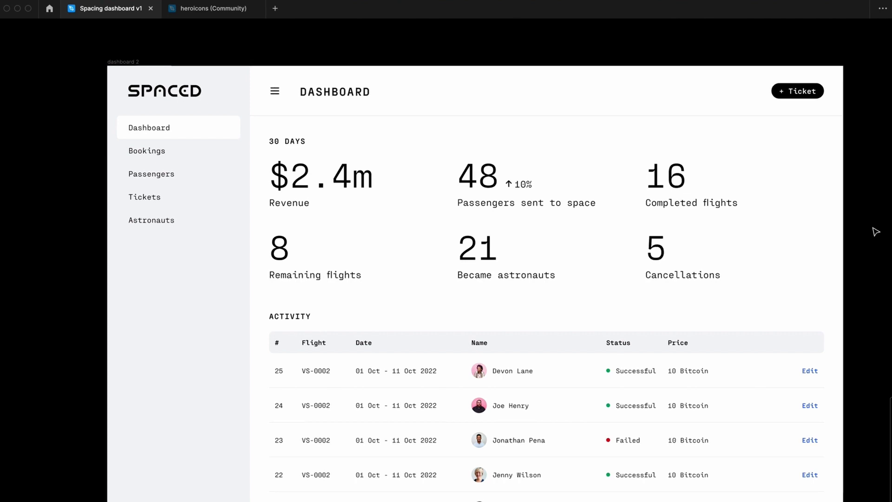
pyautogui.scroll(-1, 875, 232)
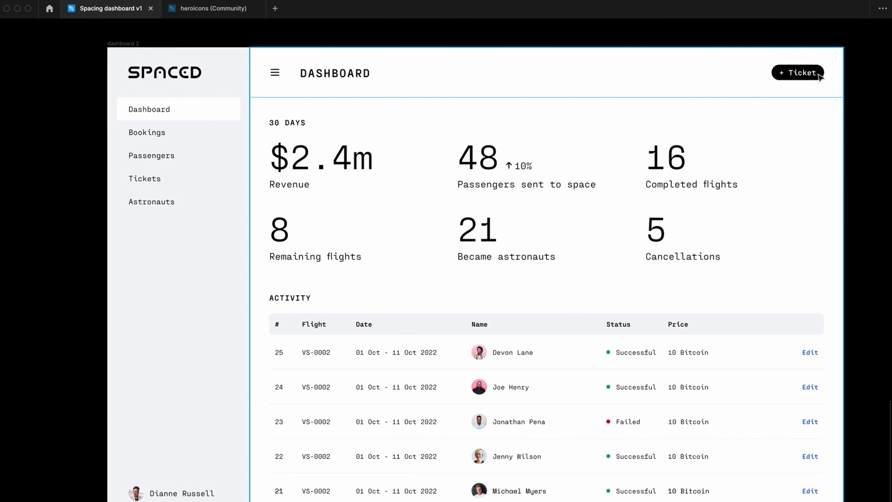
# - Duplicate the dashboard header and move the copy out beside the dashboard
pyautogui.press('-')
pyautogui.click(293, 154)
pyautogui.click(462, 179)
pyautogui.press('super+d')
pyautogui.moveTo(461, 180); pyautogui.dragTo(704, 247)
pyautogui.press('super+backslash')
pyautogui.hscroll(5, 488, 153)
pyautogui.click(488, 153)
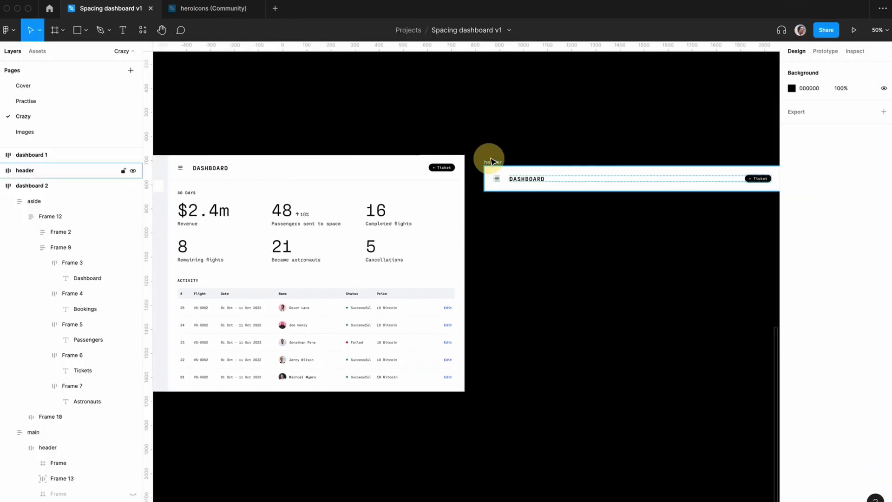
pyautogui.hscroll(8, 513, 209)
pyautogui.press('super+backslash')
pyautogui.scroll(5, 567, 223)
# - Make extra copies of the + Ticket button in the header copy, giving three buttons
pyautogui.keyDown('super'); pyautogui.click(578, 126); pyautogui.keyUp('super')
pyautogui.press('super+minus')
pyautogui.press('super+period')
pyautogui.click(37, 232)
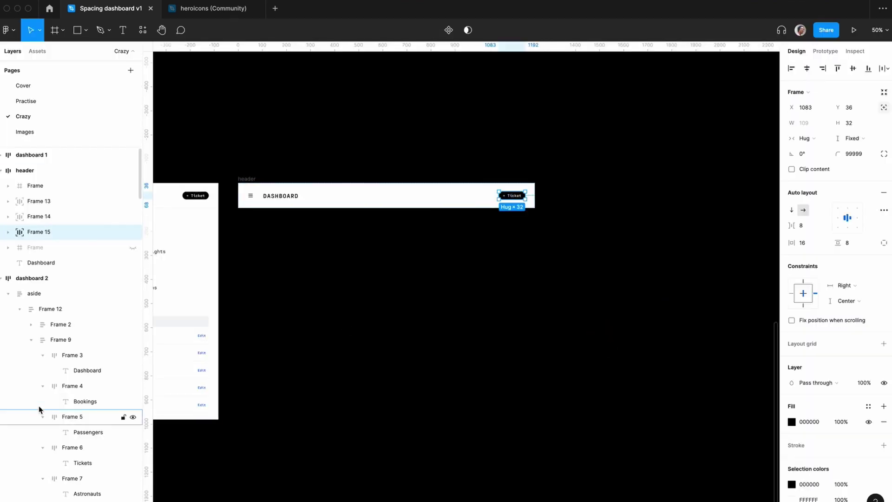
pyautogui.click(883, 108)
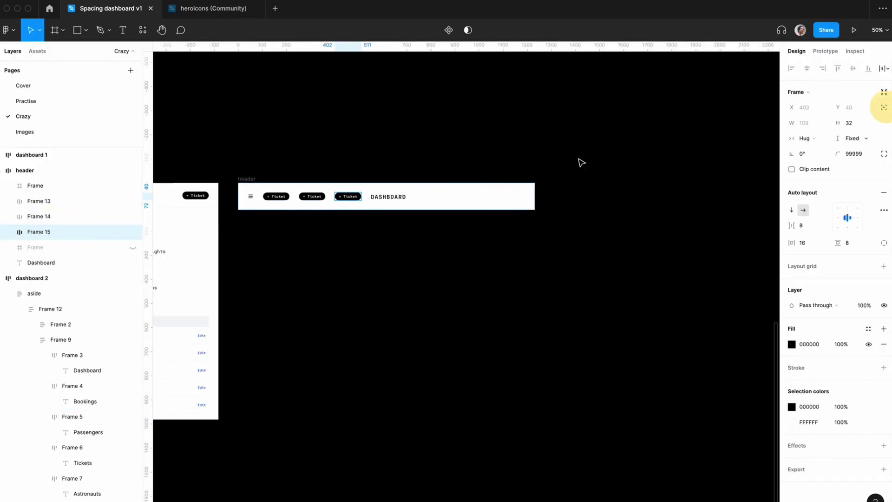
pyautogui.keyDown('shift'); pyautogui.click(42, 201); pyautogui.keyUp('shift')
pyautogui.keyDown('shift'); pyautogui.click(42, 231); pyautogui.keyUp('shift')
# - Wrap the three buttons in an auto-layout frame and place the DASHBOARD title ahead of them
pyautogui.hotkey('shift', 'a')
pyautogui.press('Tab')
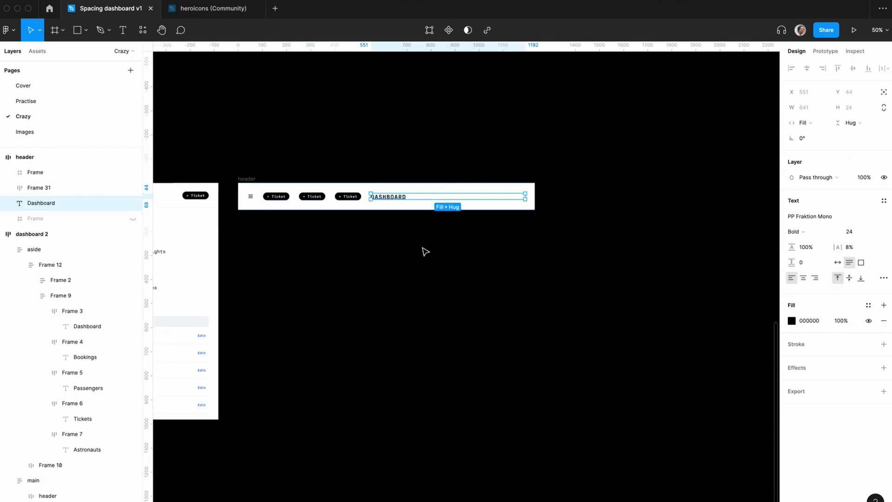
pyautogui.press('Left')
pyautogui.click(424, 250)
pyautogui.scroll(1, 424, 251)
pyautogui.click(483, 205)
pyautogui.click(563, 267)
# - Relabel the middle and left buttons to Astronaut and Passenger
pyautogui.scroll(5, 559, 265)
pyautogui.hscroll(3, 559, 195)
pyautogui.doubleClick(559, 125)
pyautogui.write('Astronaut')
pyautogui.doubleClick(488, 126)
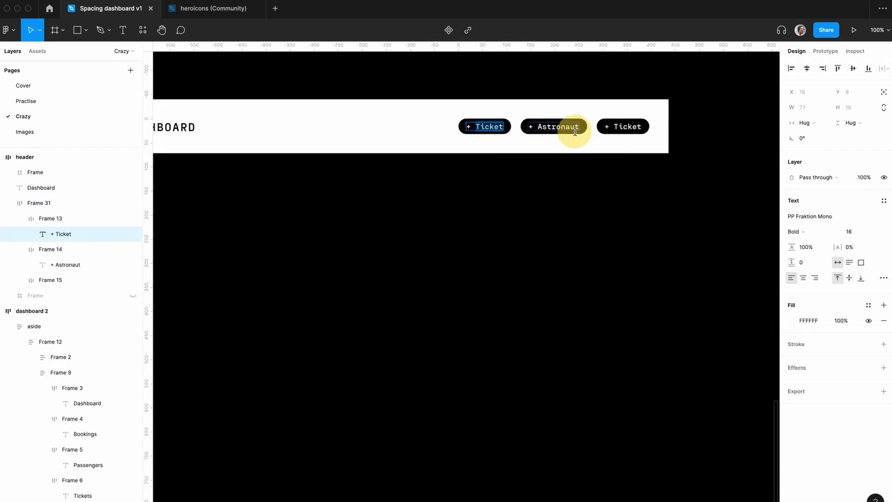
pyautogui.write('Passenger')
pyautogui.click(542, 201)
pyautogui.scroll(2, 542, 201)
pyautogui.scroll(-5, 542, 201)
pyautogui.hscroll(2, 543, 201)
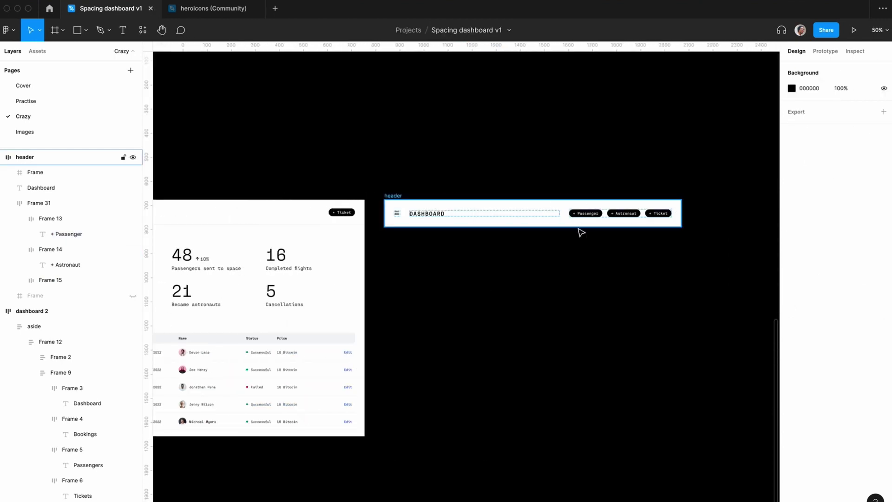
pyautogui.hscroll(3, 507, 265)
pyautogui.press('super+period')
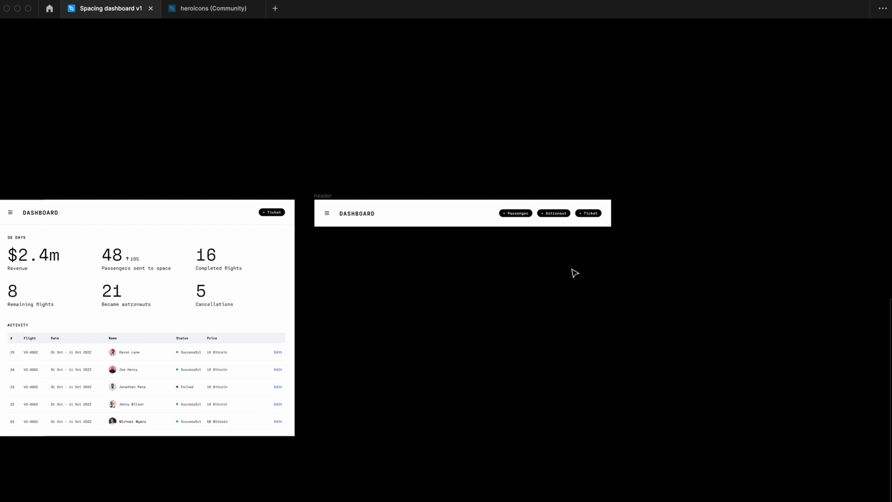
# - Pan to the header copy, select the + Astronaut button and restore the interface panels
pyautogui.hscroll(-2, 485, 256)
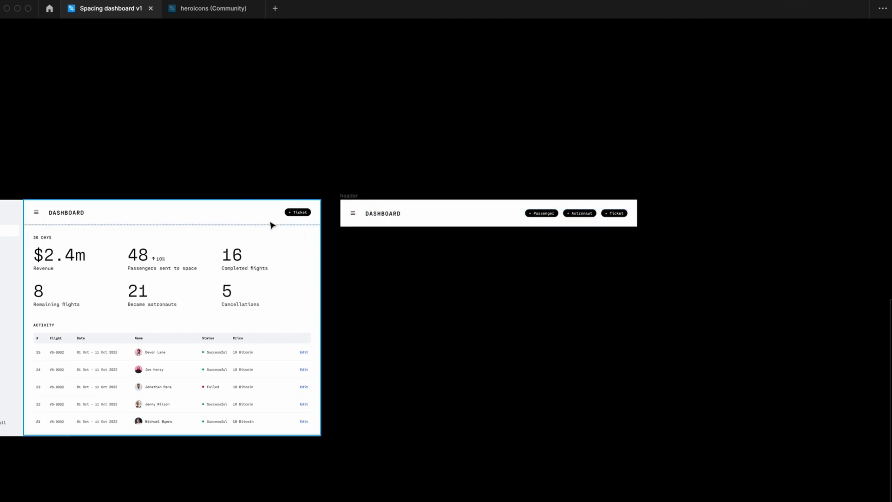
pyautogui.hscroll(4, 534, 264)
pyautogui.scroll(5, 533, 264)
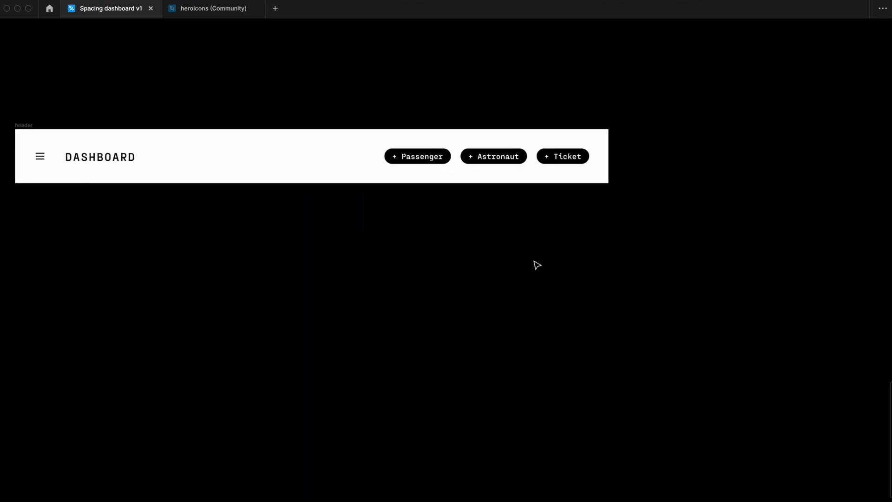
pyautogui.click(409, 192)
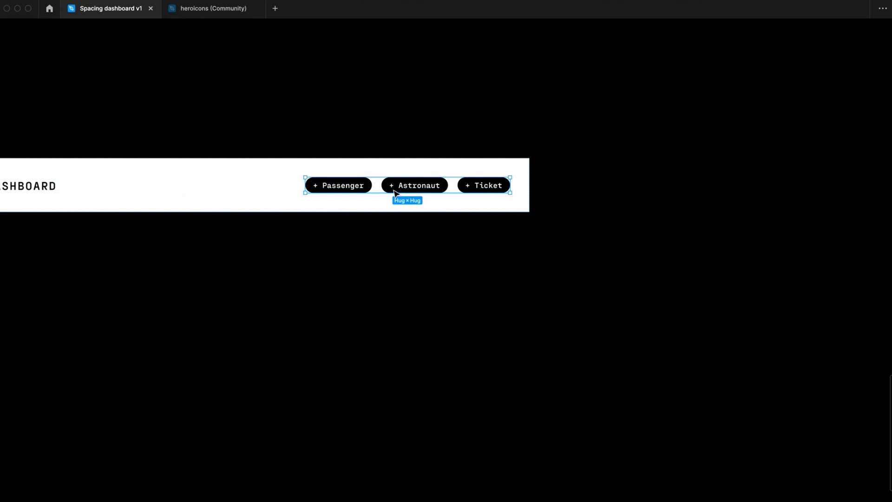
pyautogui.click(395, 192)
pyautogui.press('-')
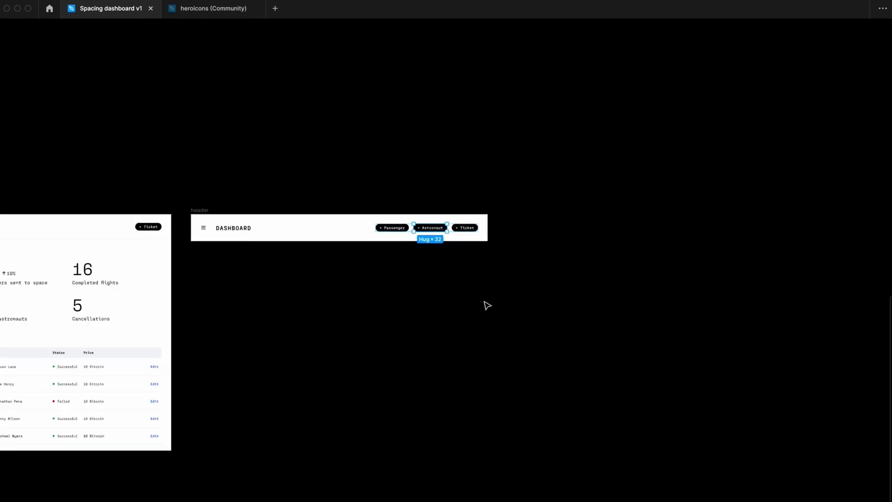
pyautogui.press('super+period')
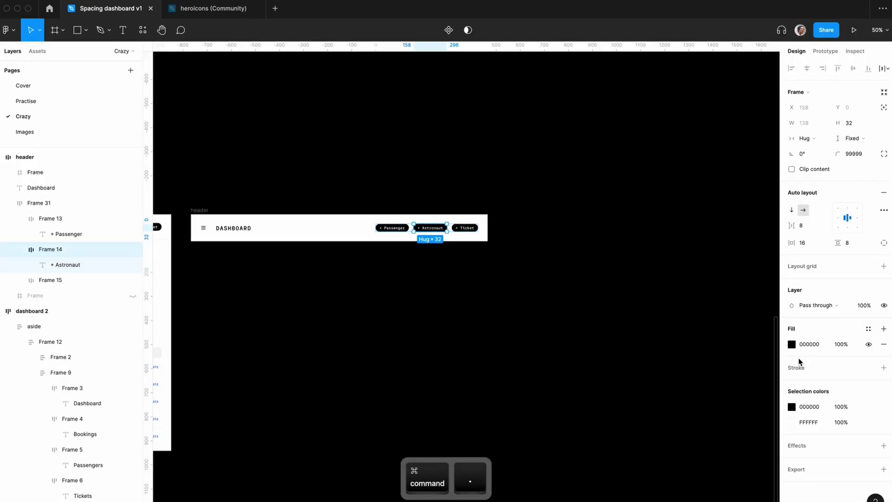
# - Apply the Default/gray/200 fill style to the Astronaut and Passenger buttons
pyautogui.click(867, 329)
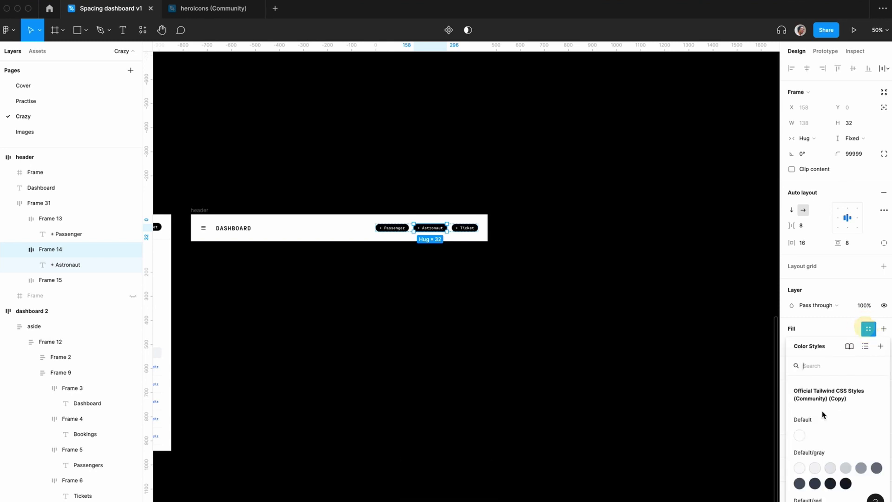
pyautogui.click(830, 467)
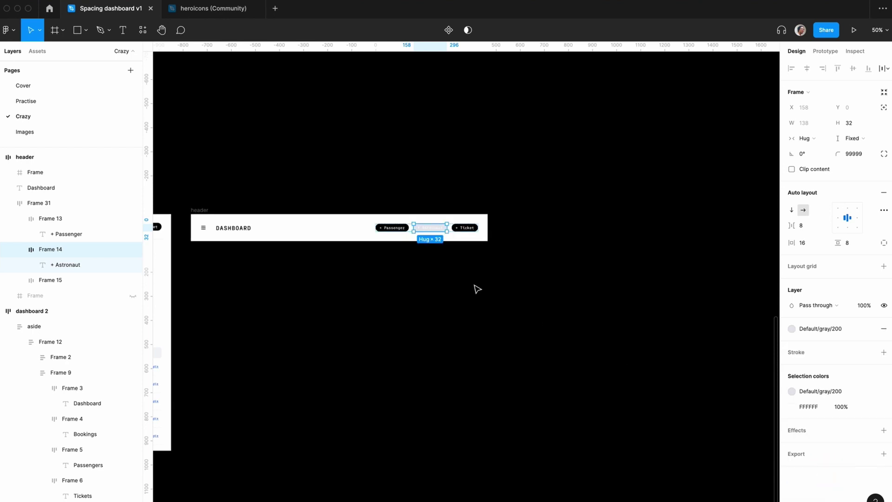
pyautogui.click(399, 230)
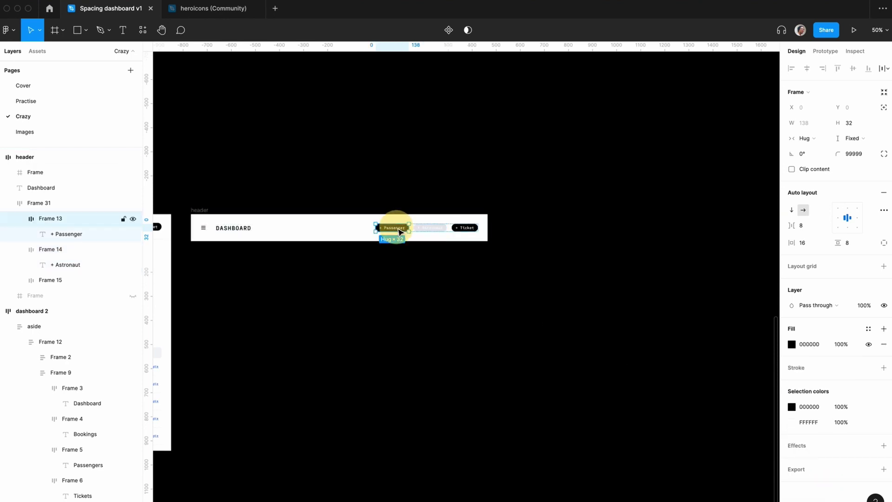
pyautogui.click(868, 329)
pyautogui.click(829, 467)
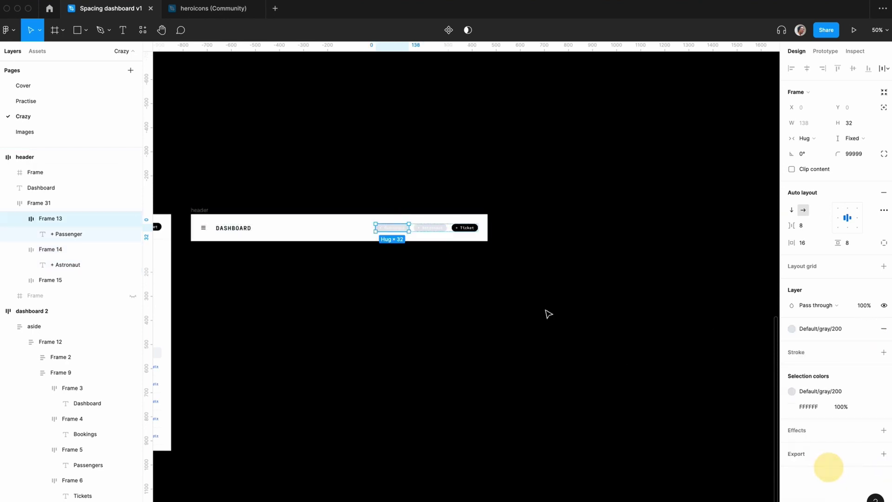
# - Set the Passenger and Astronaut label colours to Default/gray/900
pyautogui.click(867, 406)
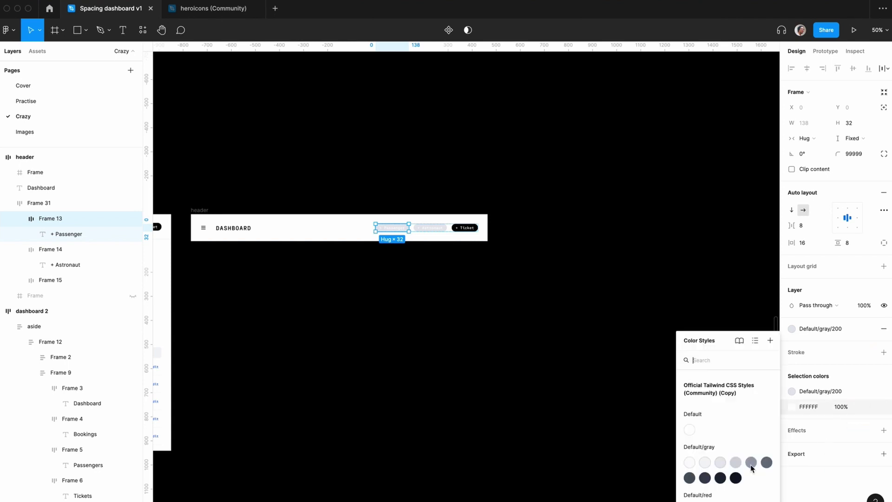
pyautogui.click(501, 280)
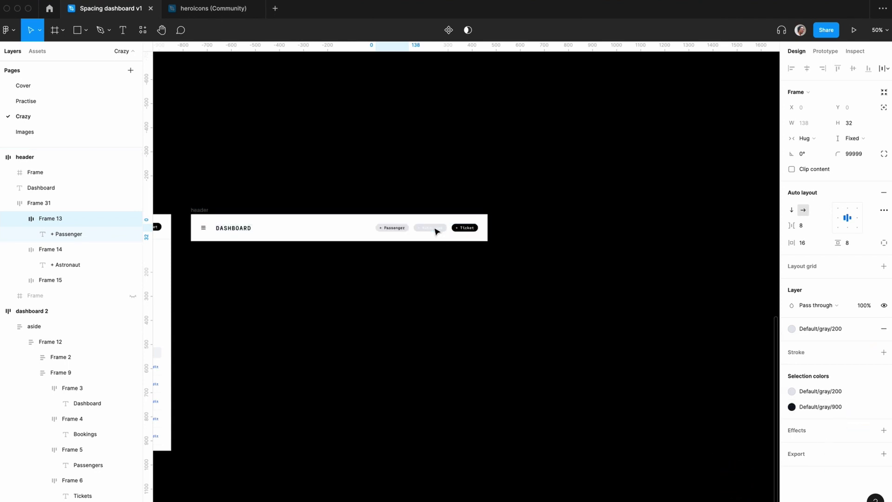
pyautogui.click(437, 231)
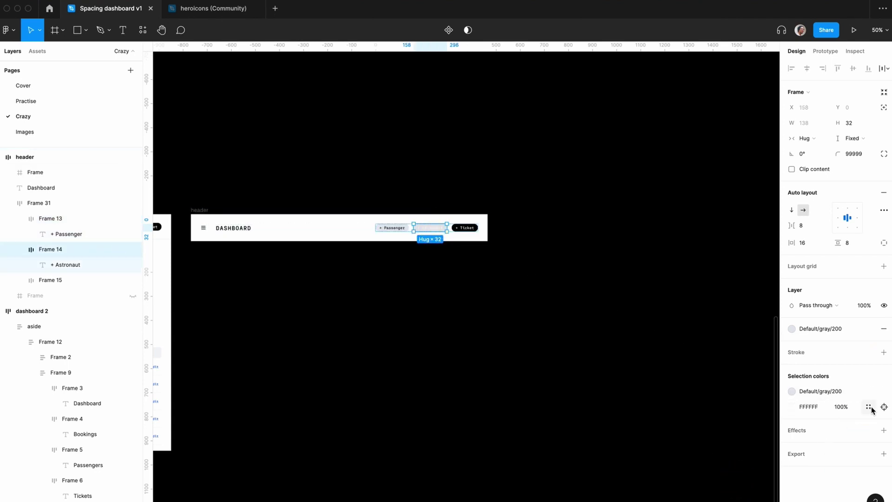
pyautogui.click(868, 407)
pyautogui.click(735, 478)
pyautogui.click(542, 364)
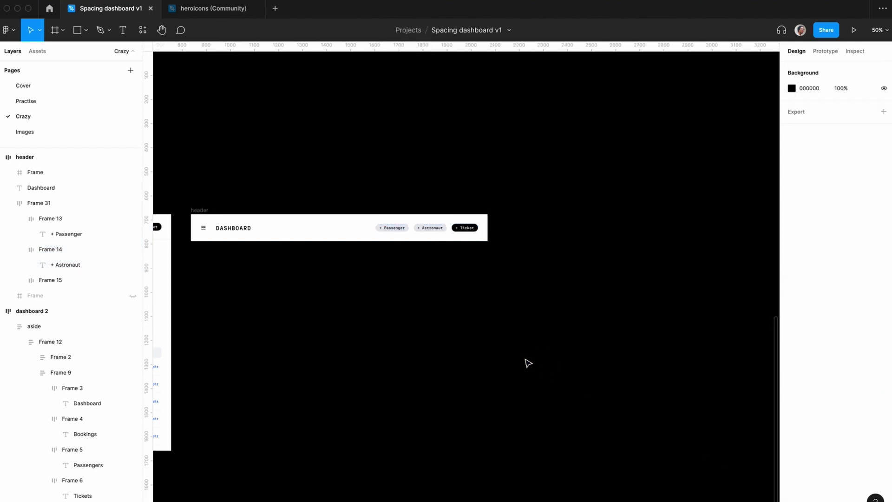
pyautogui.hscroll(-6, 508, 357)
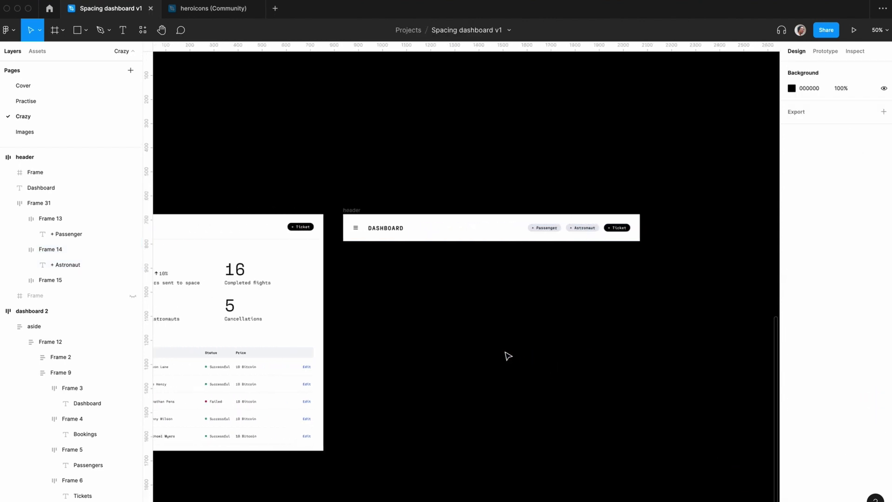
pyautogui.hscroll(2, 558, 314)
# - Remove the Passenger and Astronaut button fills and give each a 1 px black outline
pyautogui.hotkey('shift', '0')
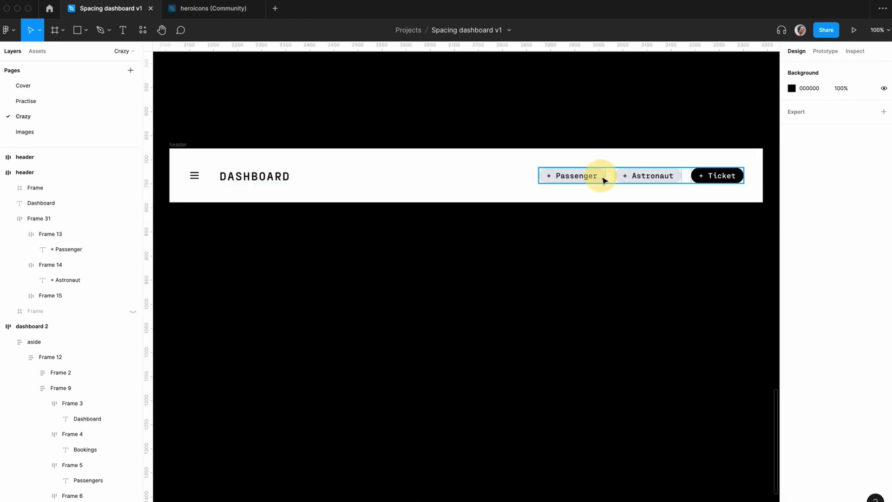
pyautogui.click(600, 176)
pyautogui.click(601, 174)
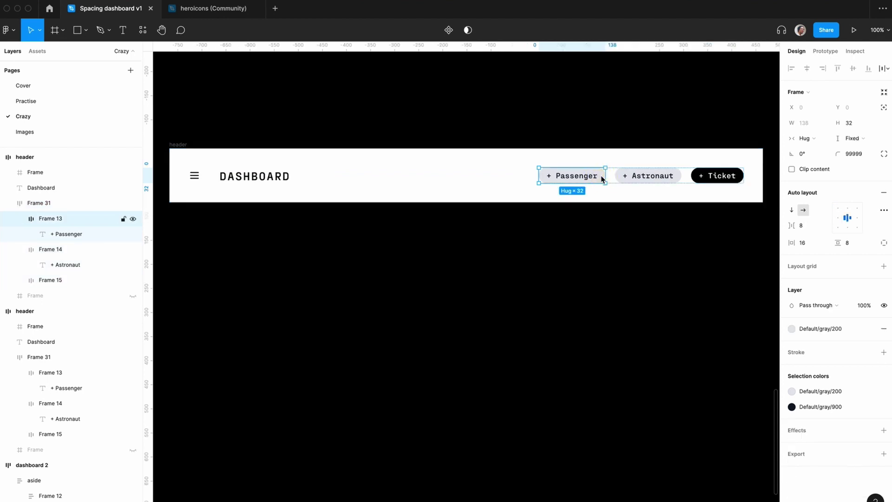
pyautogui.click(884, 329)
pyautogui.click(883, 352)
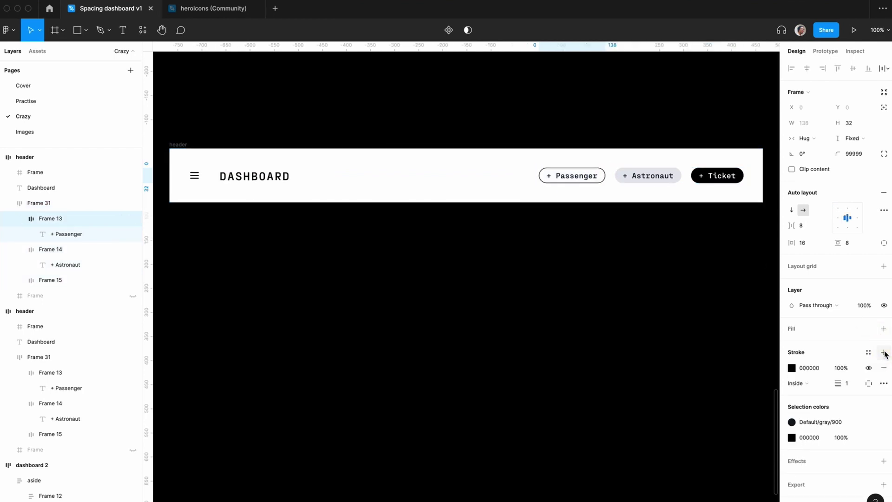
pyautogui.click(667, 181)
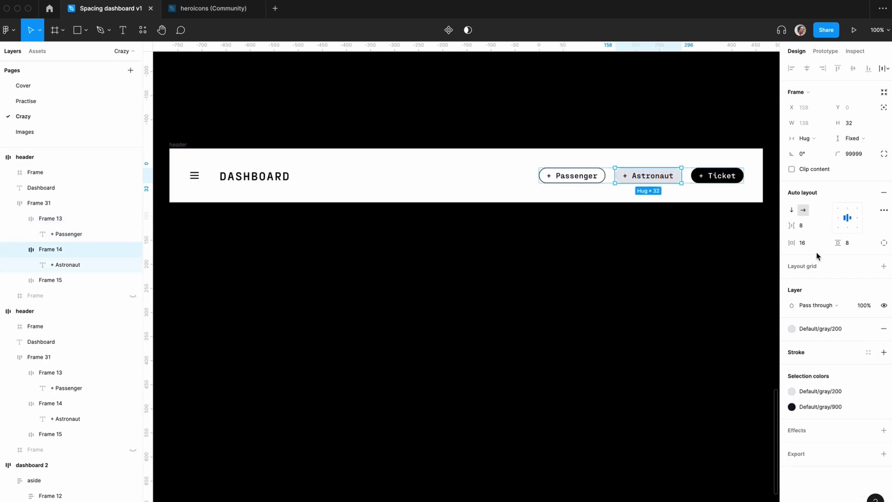
pyautogui.click(884, 328)
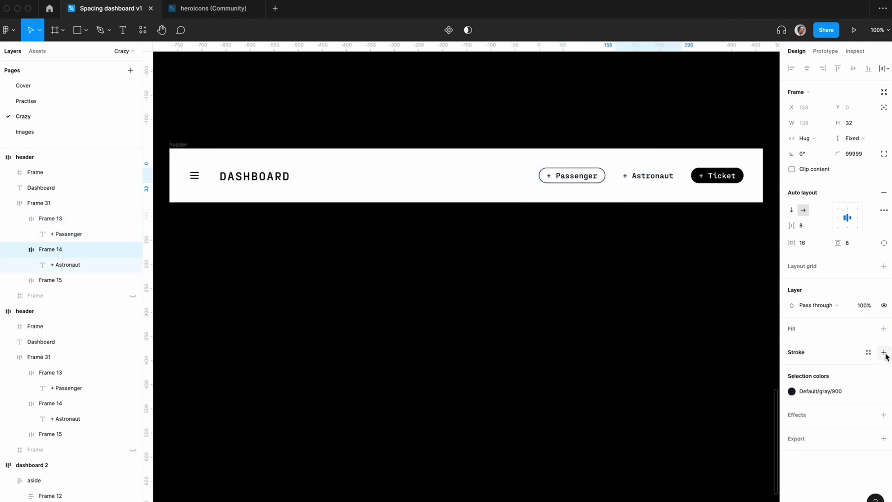
pyautogui.click(884, 352)
pyautogui.click(647, 311)
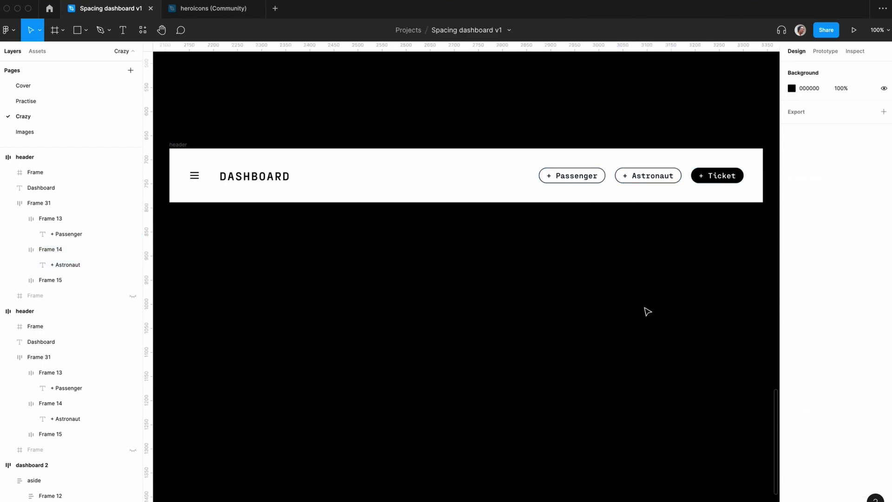
pyautogui.press('-')
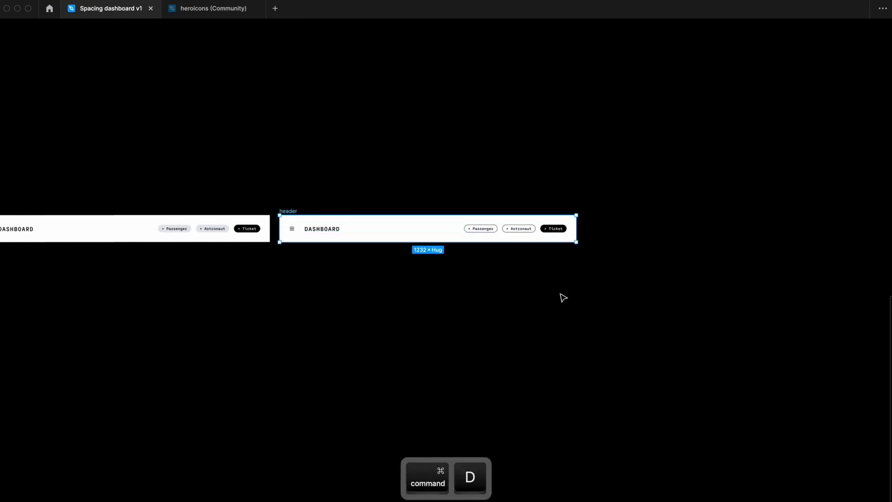
pyautogui.press('super+d')
# - Duplicate the header and delete its Passenger and Astronaut buttons and the Ticket label
pyautogui.hscroll(3, 563, 297)
pyautogui.click(563, 297)
pyautogui.hscroll(2, 563, 297)
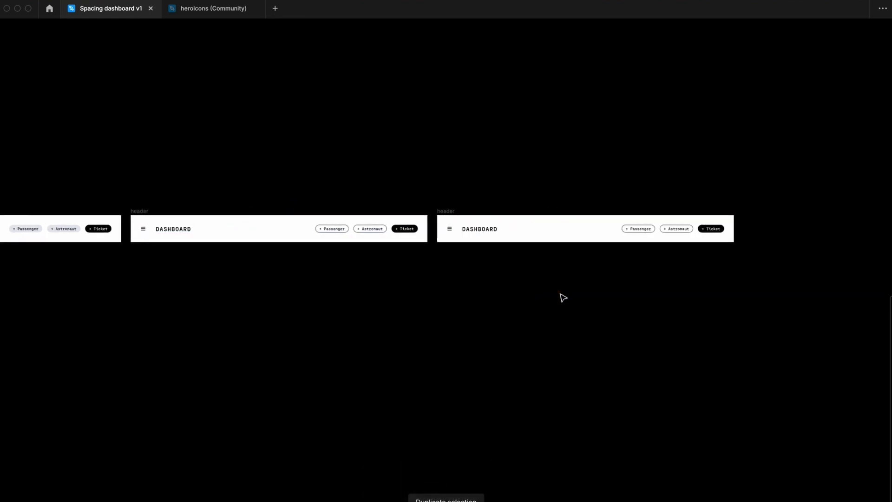
pyautogui.scroll(5, 563, 298)
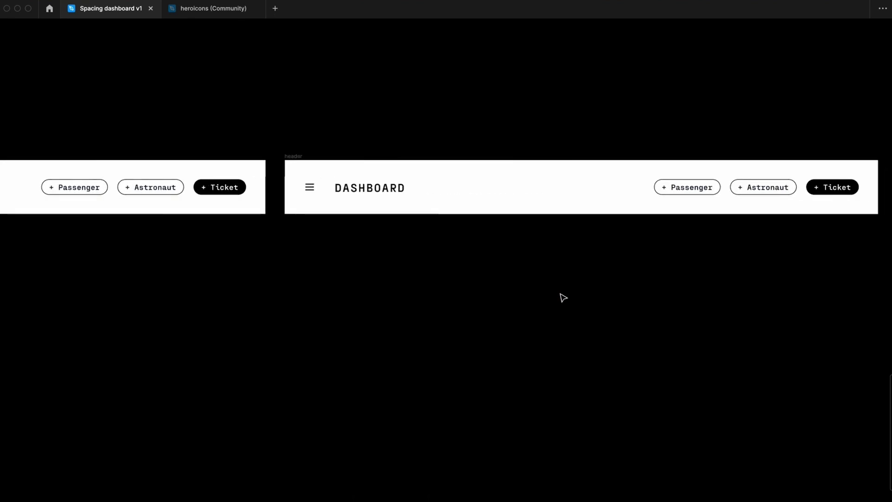
pyautogui.hscroll(4, 561, 296)
pyautogui.click(679, 191)
pyautogui.click(645, 189)
pyautogui.press('Delete')
pyautogui.click(617, 192)
pyautogui.press('Delete')
pyautogui.doubleClick(697, 187)
pyautogui.press('Delete')
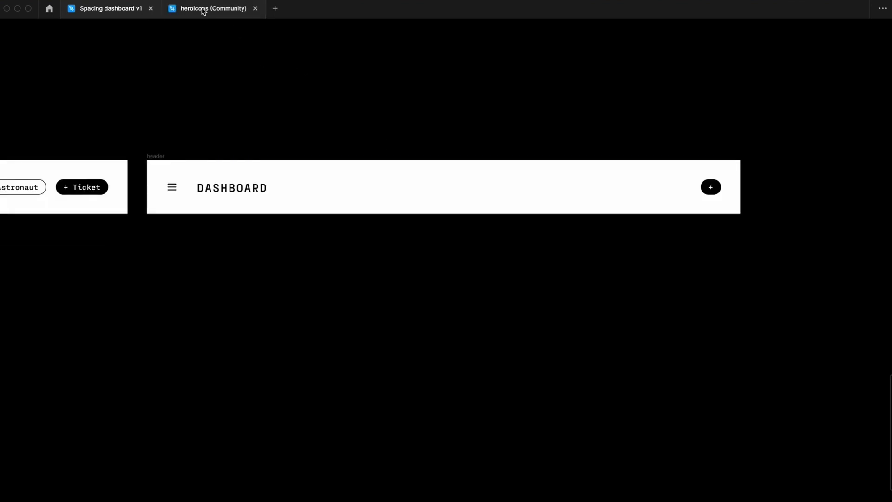
# - Copy the plus icon from the heroicons file and paste it into the Ticket button
pyautogui.click(202, 8)
pyautogui.scroll(-3, 372, 200)
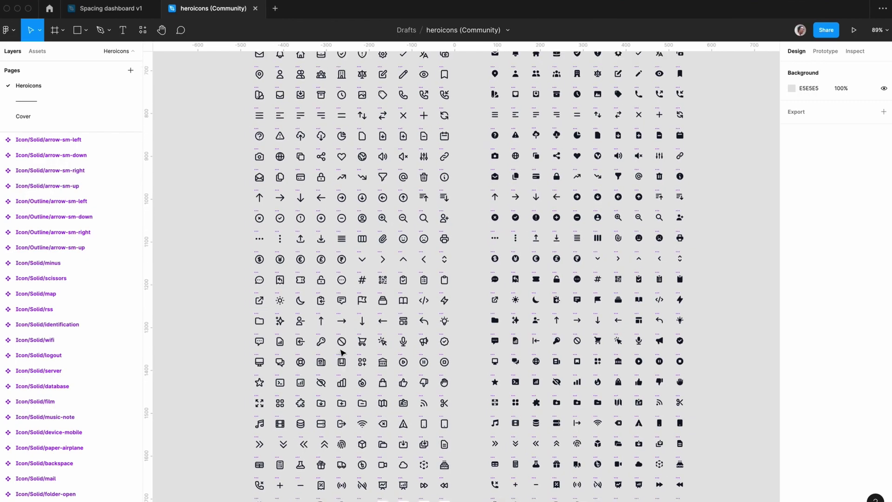
pyautogui.click(423, 131)
pyautogui.press('cmd+c')
pyautogui.click(110, 8)
pyautogui.press('cmd+v')
# - Clear the leftover plus text and update the round button's auto layout and height
pyautogui.press('cmd+period')
pyautogui.click(792, 403)
pyautogui.press('Escape')
pyautogui.press('Escape')
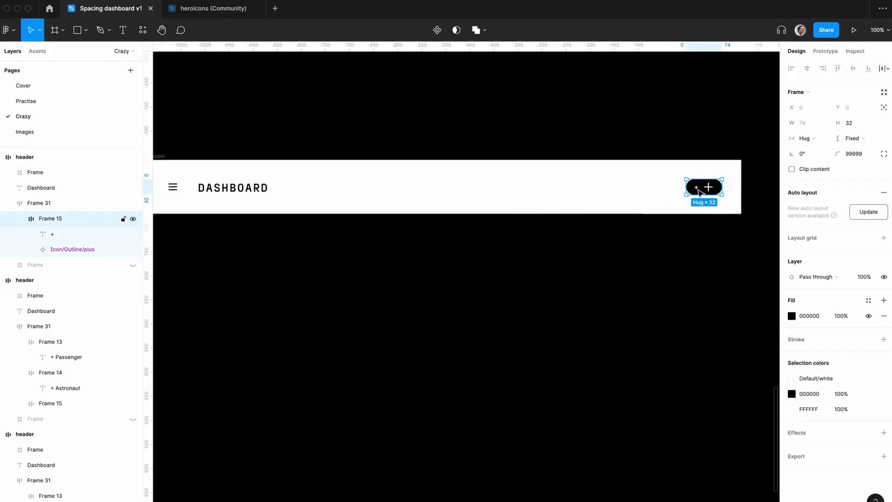
pyautogui.press('Escape')
pyautogui.press('Escape')
pyautogui.press('Escape')
pyautogui.click(719, 192)
pyautogui.click(859, 212)
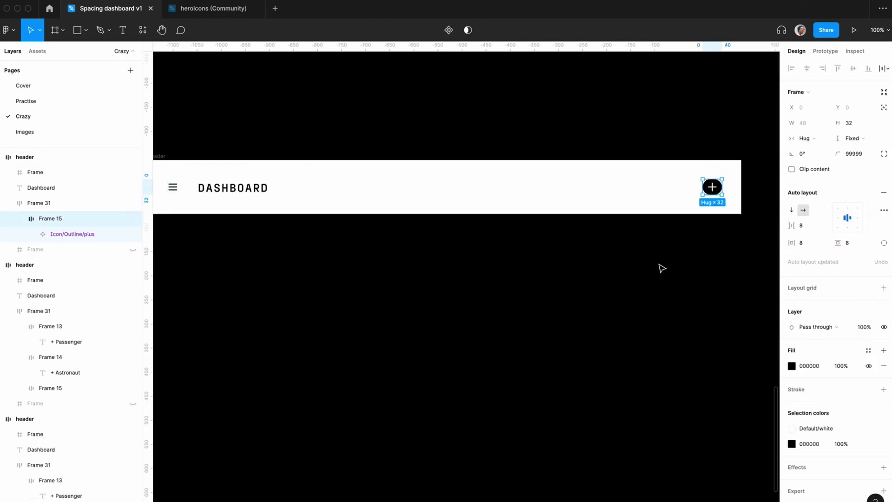
pyautogui.click(854, 123)
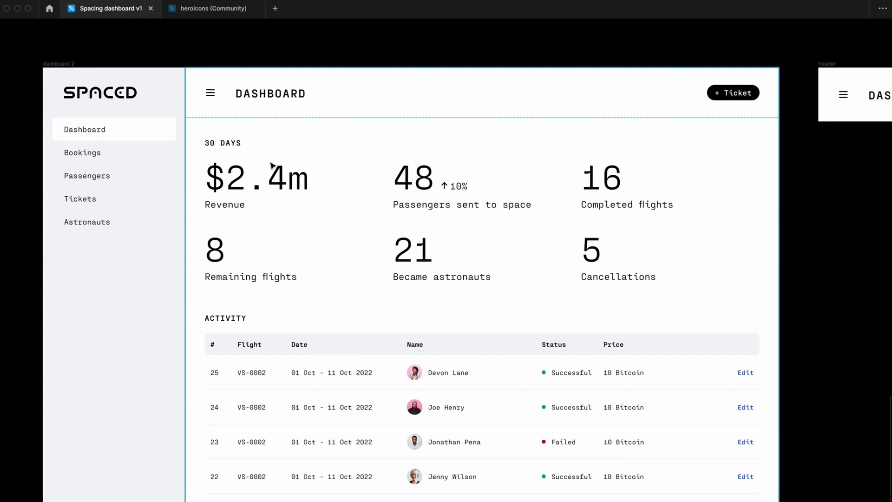
# - Zoom out to see the whole dashboard 2 frame beside the header copies
pyautogui.press('-')
# - Duplicate the 30 DAYS caption frame from dashboard 2 and drag the copy out to the right
pyautogui.click(391, 261)
pyautogui.click(390, 261)
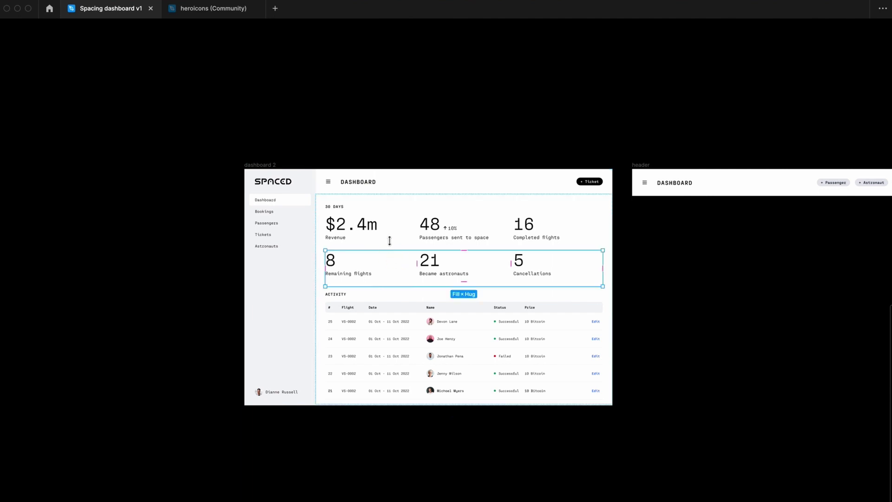
pyautogui.click(388, 235)
pyautogui.click(336, 209)
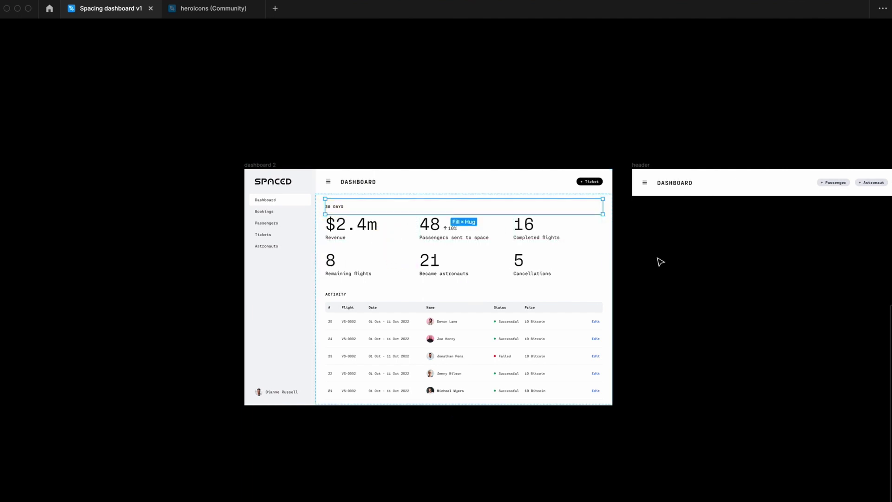
pyautogui.hscroll(5, 660, 261)
pyautogui.press('super+d')
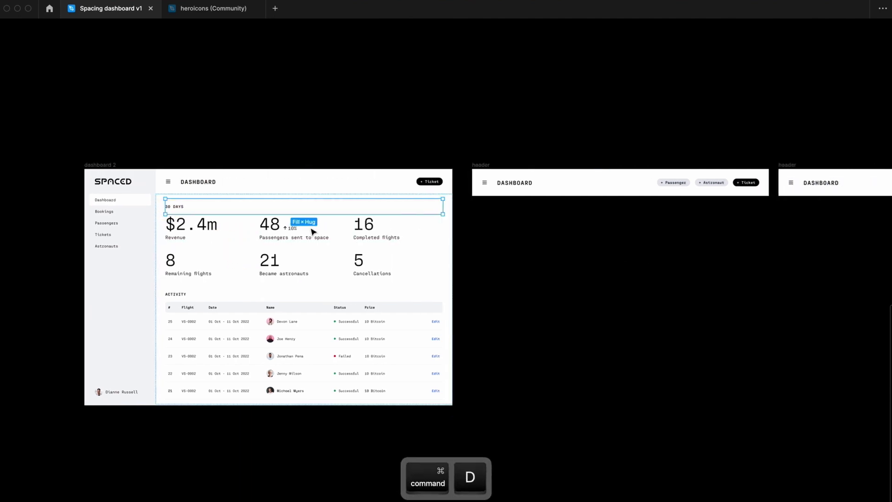
pyautogui.moveTo(195, 229); pyautogui.dragTo(547, 240)
pyautogui.hscroll(5, 609, 318)
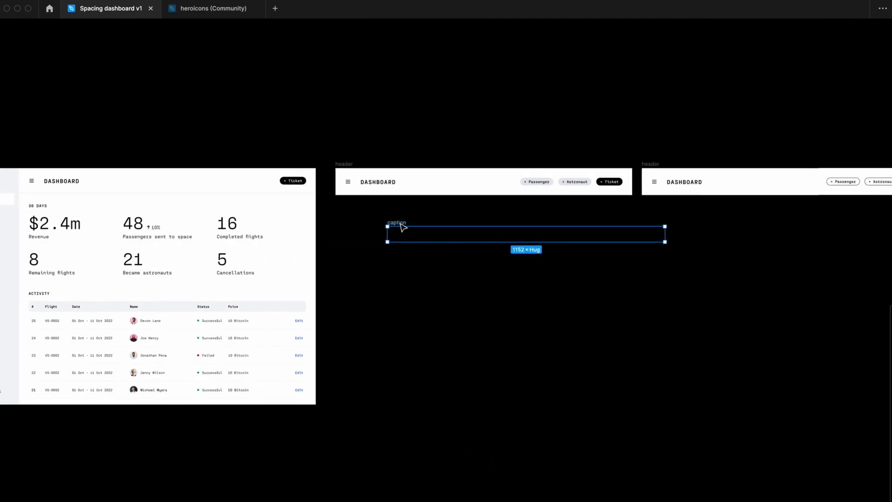
# - Rename the copy 'tabs' and fill it with the Default/white style
pyautogui.doubleClick(399, 223)
pyautogui.click(408, 290)
pyautogui.click(396, 224)
pyautogui.press('super+period')
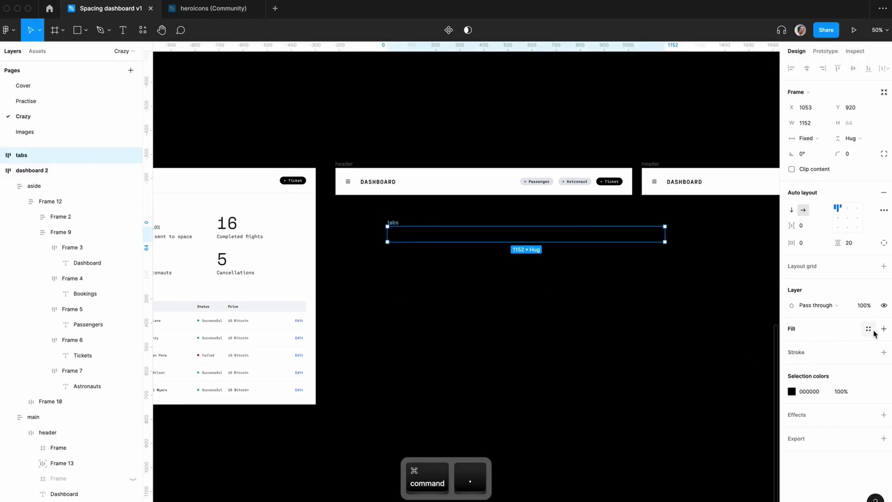
pyautogui.click(868, 329)
pyautogui.click(797, 431)
pyautogui.click(436, 318)
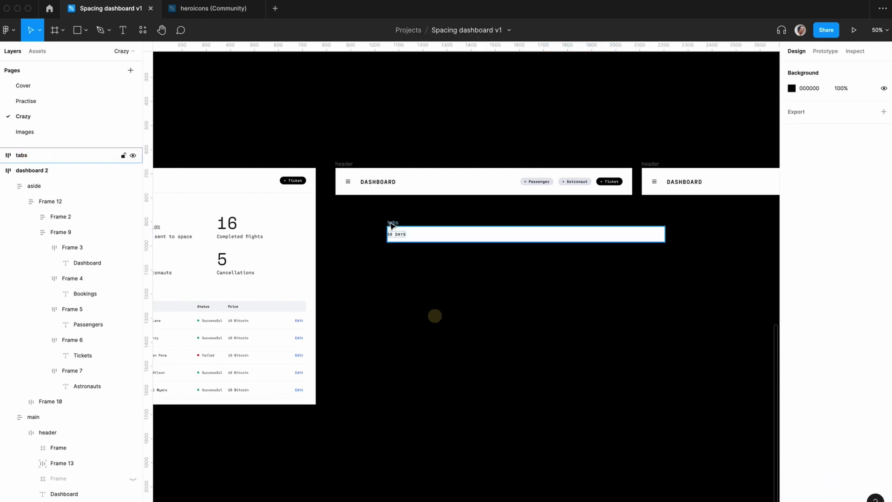
# - Position the tabs frame just below the header copy and select its 30 DAYS text
pyautogui.moveTo(391, 223); pyautogui.dragTo(343, 218)
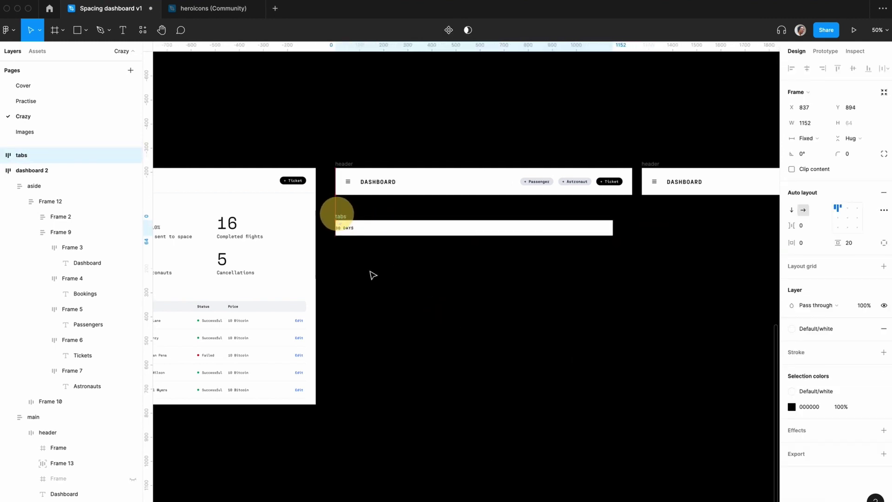
pyautogui.click(372, 277)
pyautogui.hscroll(-10, 374, 278)
pyautogui.hscroll(8, 377, 281)
pyautogui.hotkey('shift', '0')
pyautogui.hscroll(1, 392, 284)
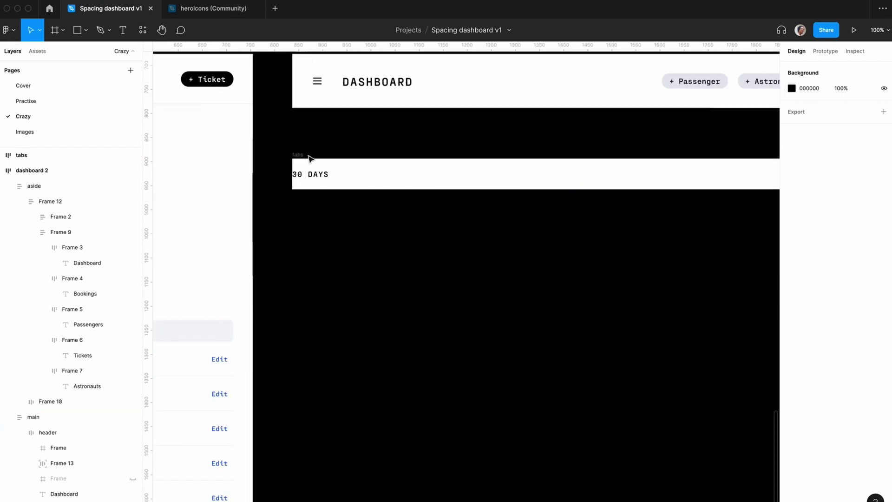
pyautogui.click(308, 175)
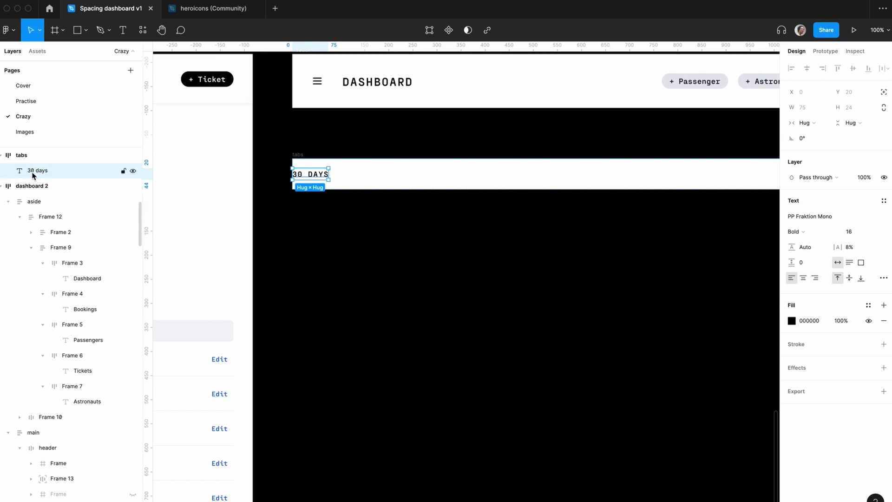
# - Wrap the 30 DAYS text in an auto-layout frame filling the bar's height with 0 horizontal padding
pyautogui.hotkey('shift', 'a')
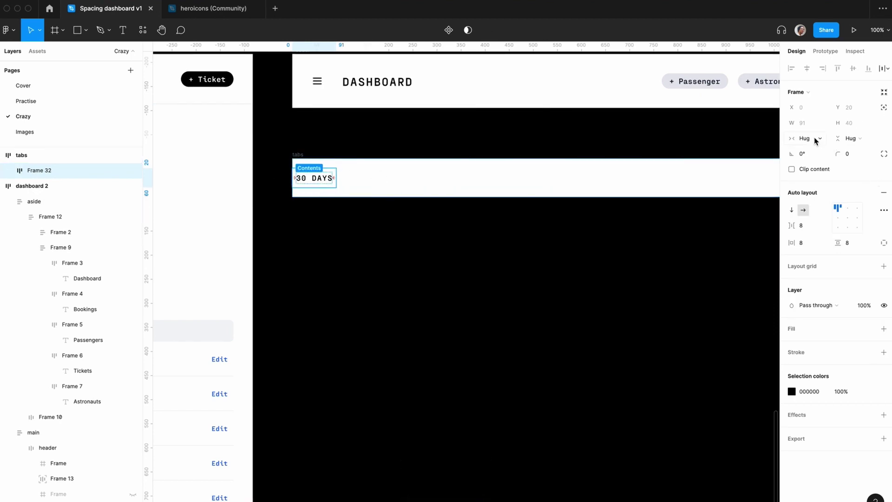
pyautogui.click(851, 138)
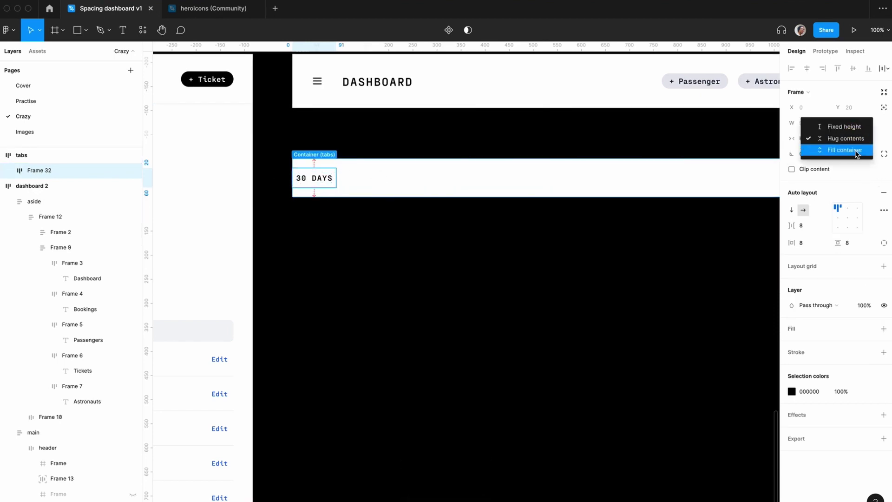
pyautogui.click(857, 150)
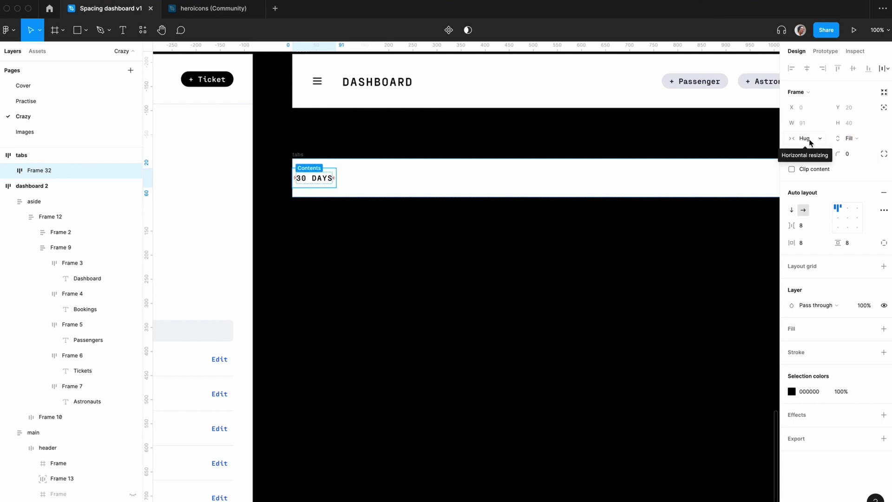
pyautogui.click(806, 243)
pyautogui.press('Return')
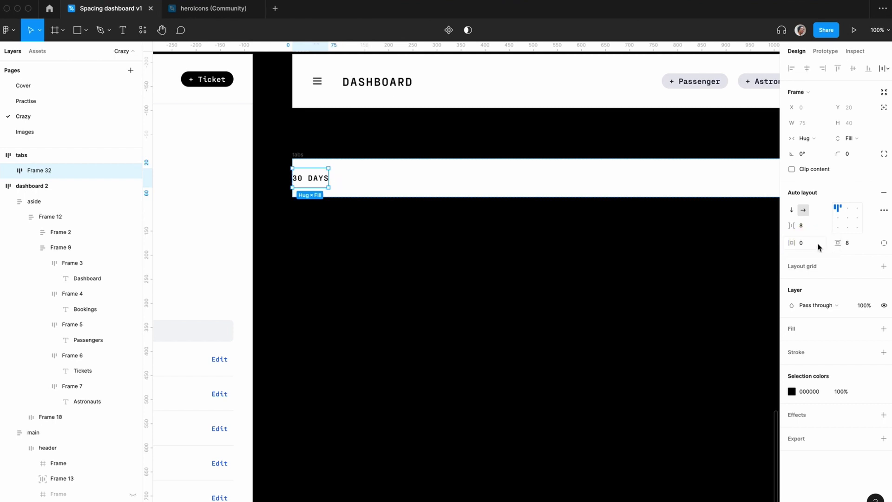
# - Set the tabs bar's vertical padding to 0, give the inner frame 20, and name it 'tab'
pyautogui.click(23, 156)
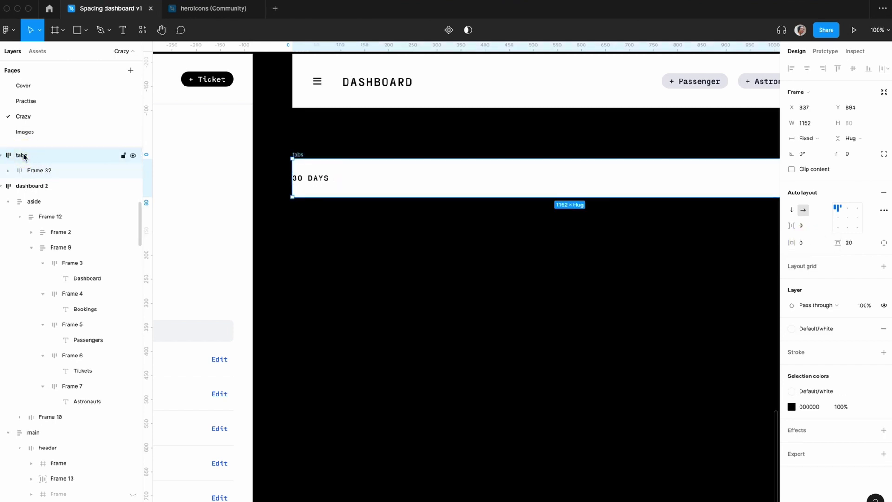
pyautogui.click(853, 243)
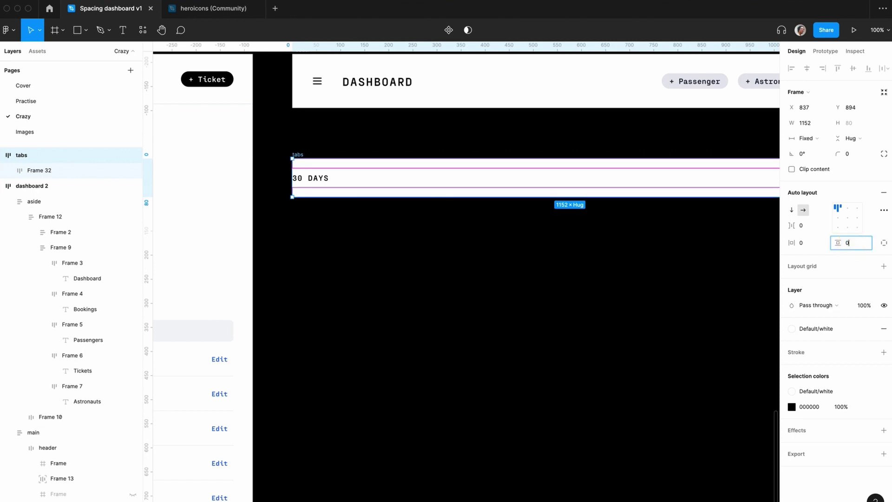
pyautogui.write('0')
pyautogui.press('Return')
pyautogui.click(41, 171)
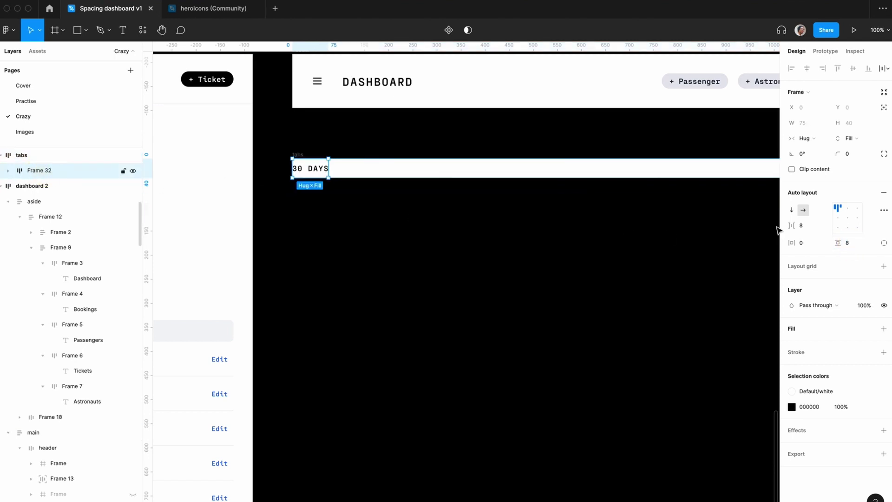
pyautogui.click(854, 246)
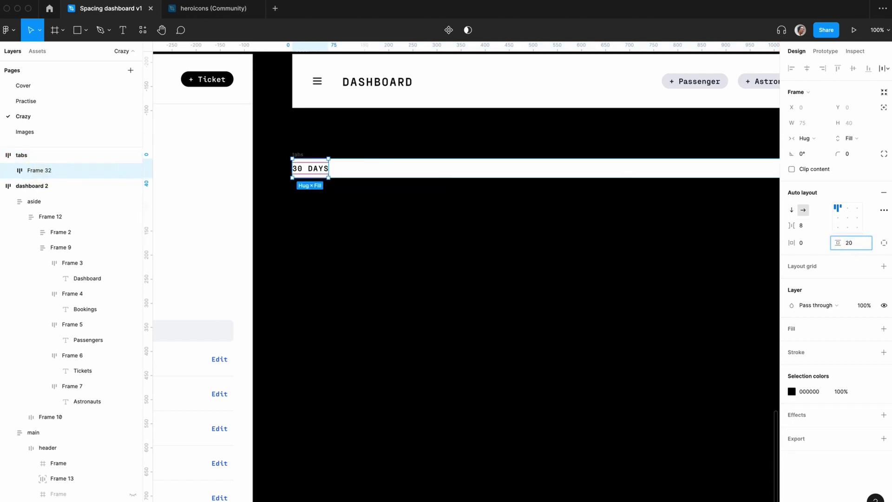
pyautogui.press('Return')
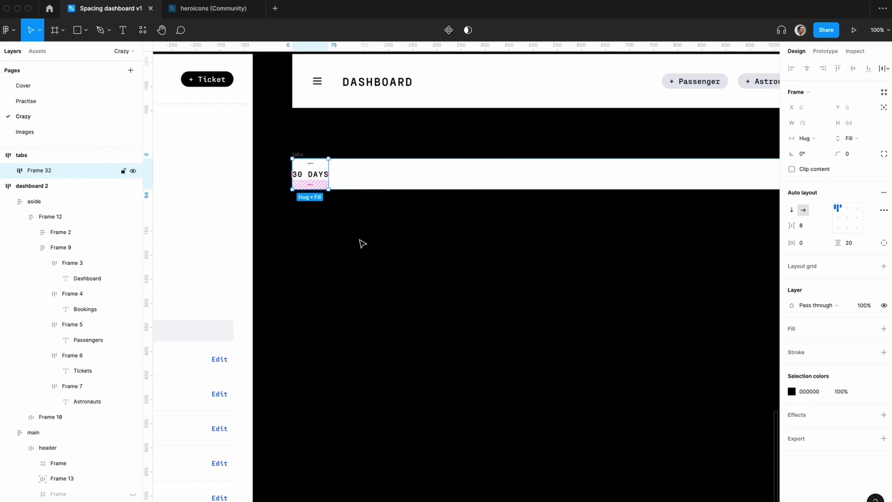
pyautogui.doubleClick(38, 172)
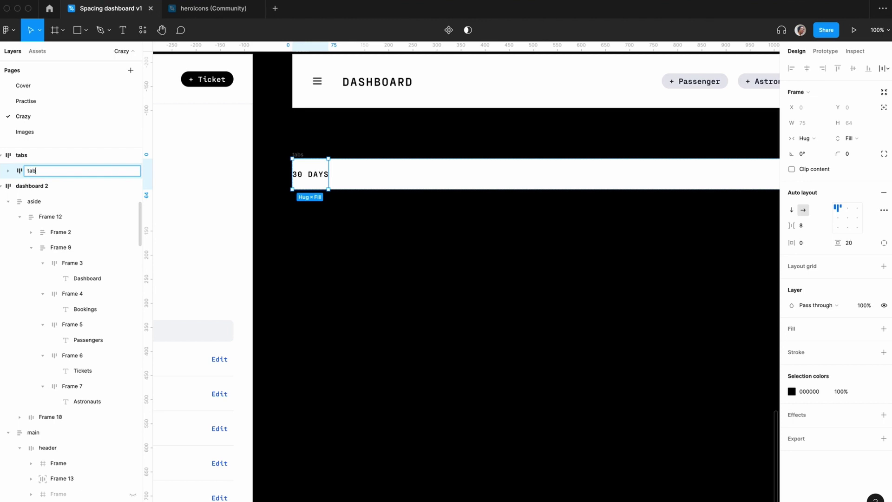
pyautogui.press('Return')
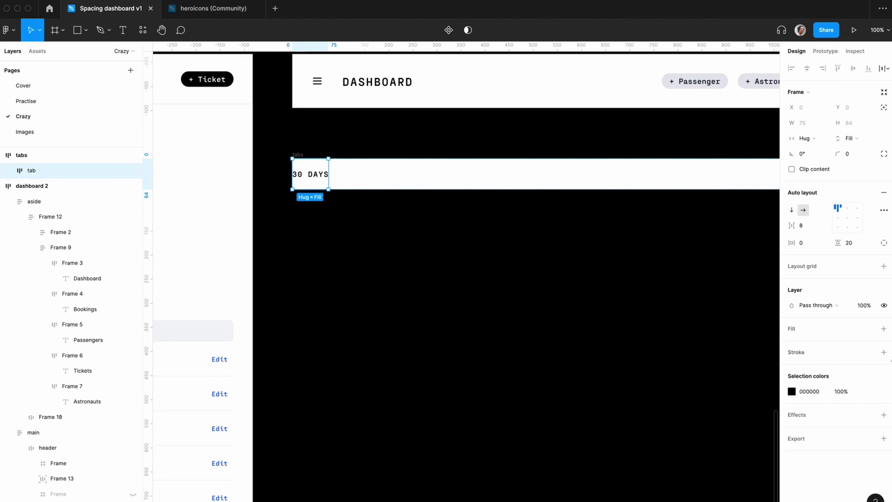
# - Give the tab a 1 px black stroke on the bottom side only
pyautogui.click(884, 352)
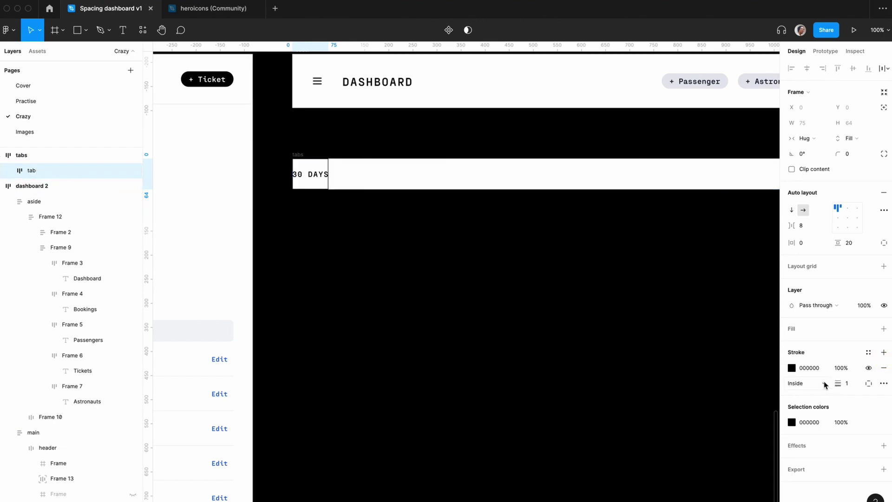
pyautogui.click(868, 385)
pyautogui.click(866, 424)
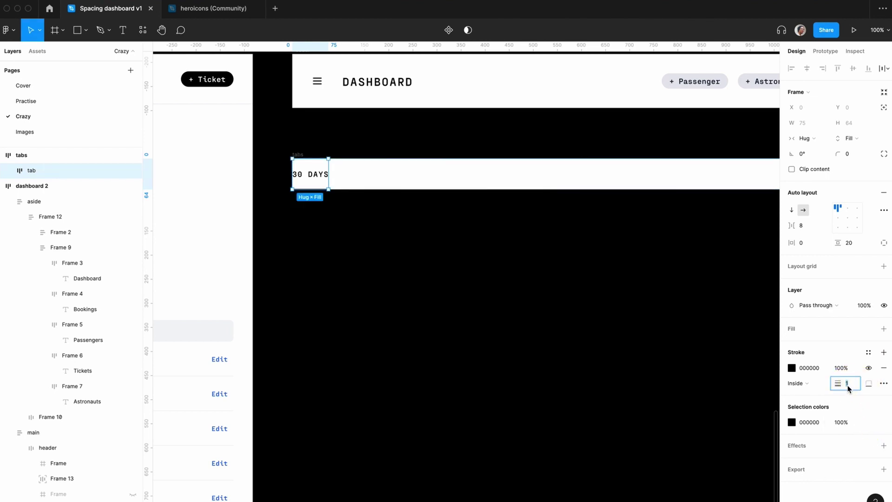
pyautogui.click(824, 351)
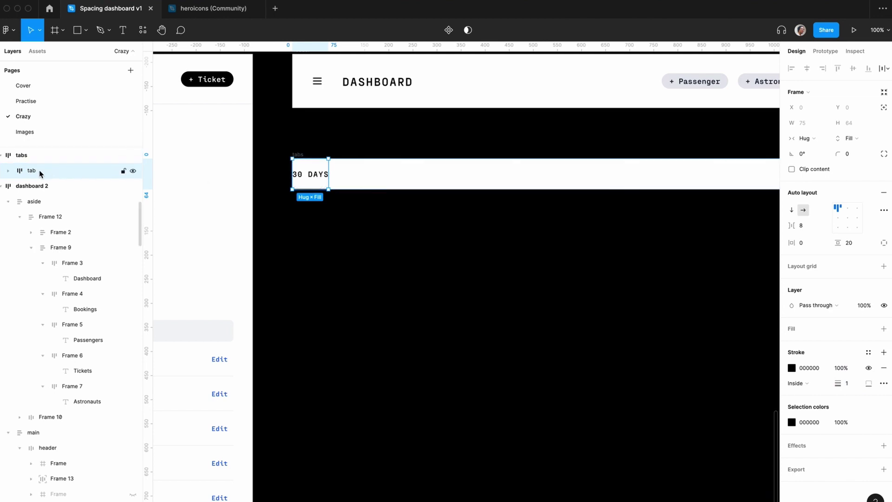
# - Duplicate the tab three times to make four 30 DAYS tabs
pyautogui.press('super+d')
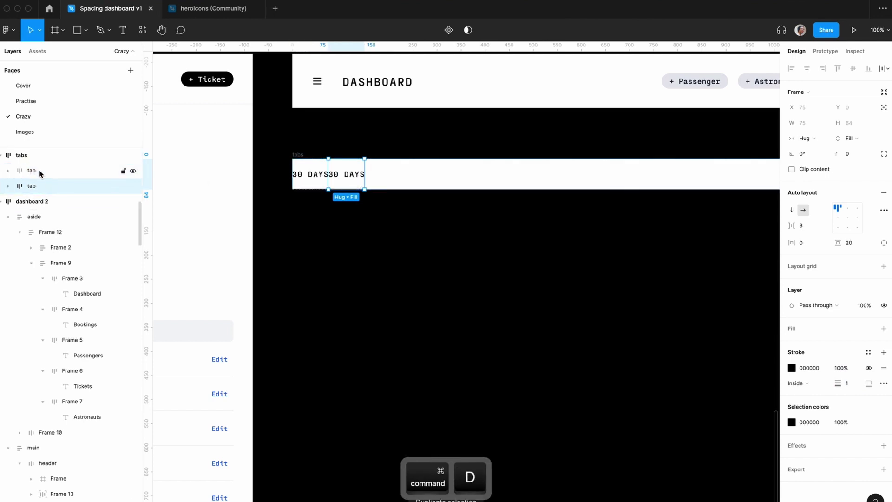
pyautogui.press('super+d')
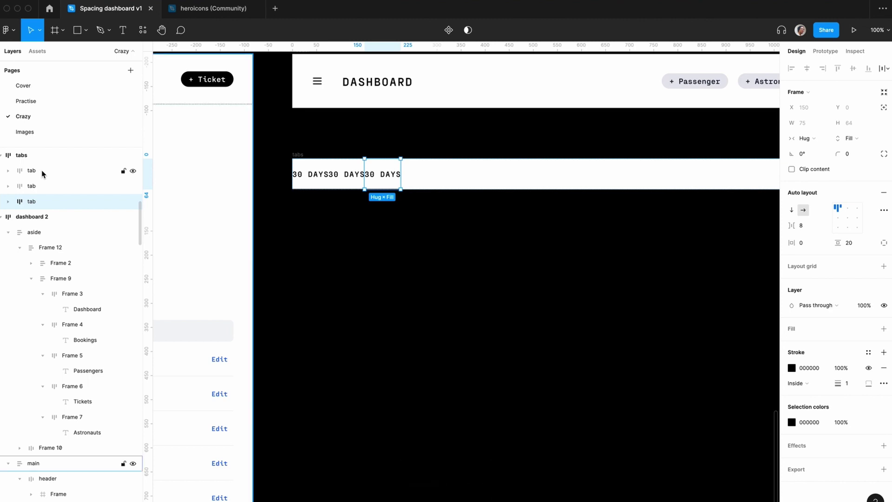
pyautogui.press('super+d')
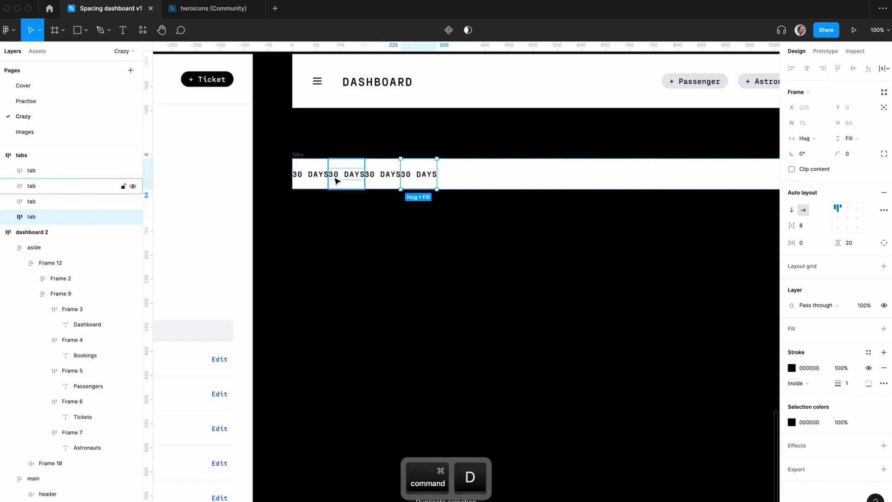
# - Wrap the four tabs in an auto-layout group with a 16 gap
pyautogui.click(26, 158)
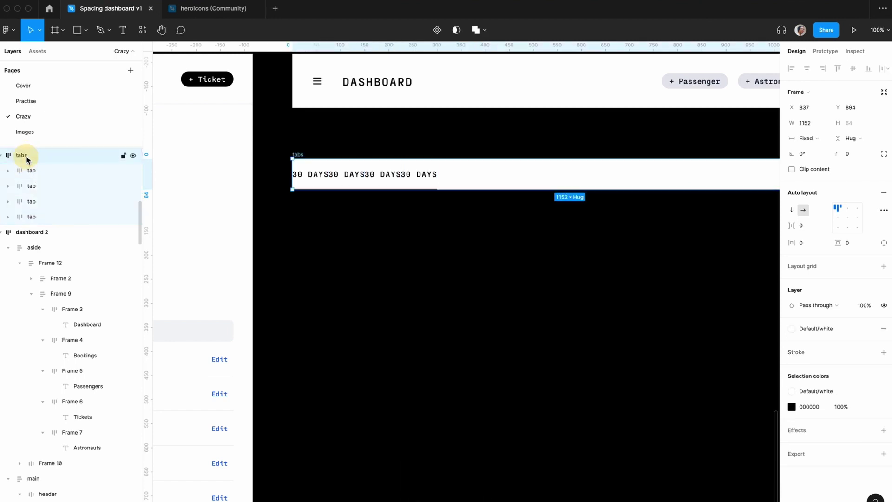
pyautogui.click(31, 172)
pyautogui.keyDown('shift'); pyautogui.click(32, 216); pyautogui.keyUp('shift')
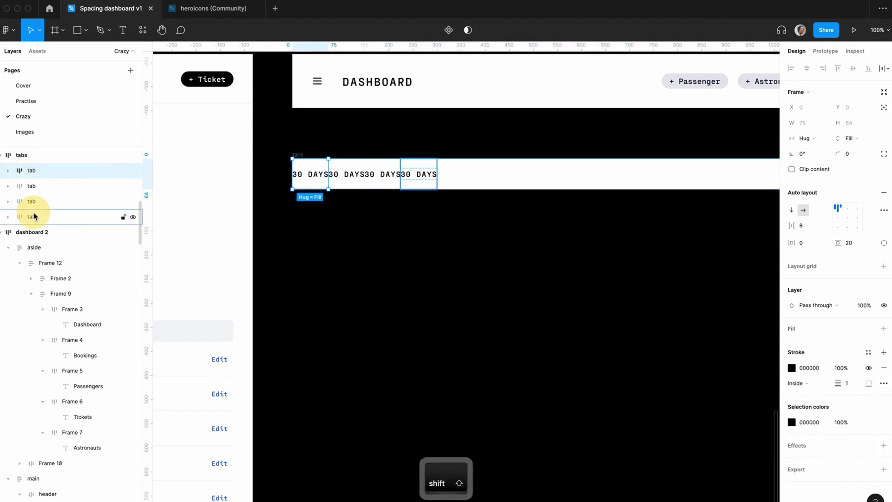
pyautogui.hotkey('shift', 'a')
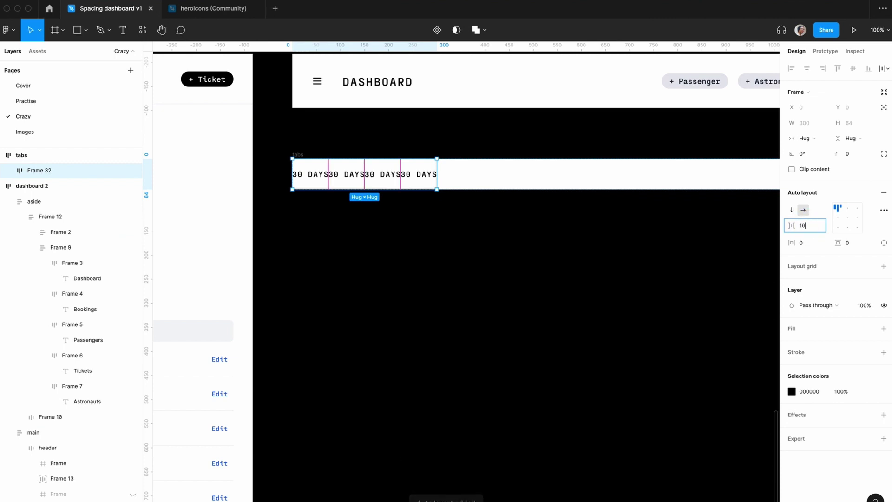
pyautogui.press('Return')
pyautogui.click(809, 226)
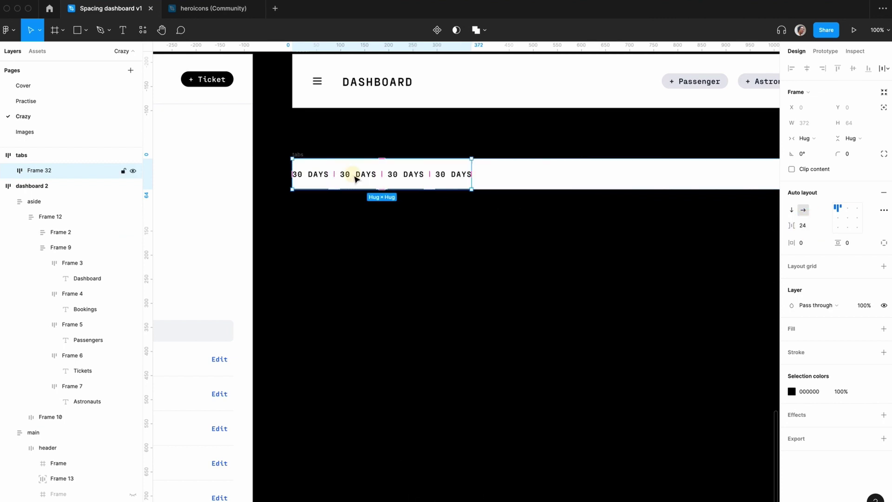
# - Relabel the first three tabs 90d, 30d and 7d
pyautogui.doubleClick(295, 175)
pyautogui.click(301, 174)
pyautogui.press('BackSpace')
pyautogui.write('9')
pyautogui.hotkey('shift', 'End')
pyautogui.write('d')
pyautogui.doubleClick(334, 175)
pyautogui.write('30d')
pyautogui.doubleClick(365, 176)
pyautogui.write('7d')
# - Turn off forced capitals so labels read lowercase, and label the fourth tab 24hrs
pyautogui.click(883, 278)
pyautogui.doubleClick(334, 176)
pyautogui.write('d')
pyautogui.press('BackSpace')
pyautogui.click(883, 277)
pyautogui.click(883, 278)
pyautogui.click(721, 468)
pyautogui.click(302, 174)
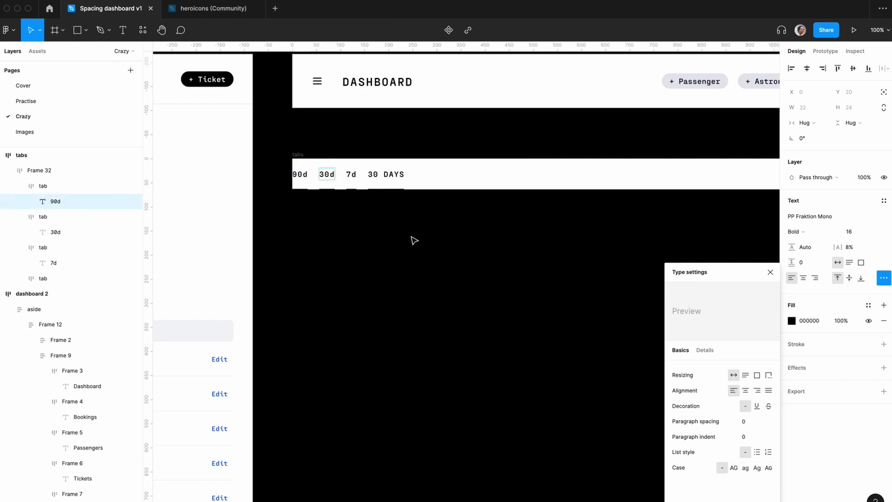
pyautogui.doubleClick(387, 175)
pyautogui.write('24h')
pyautogui.click(721, 467)
pyautogui.click(330, 185)
# - Give each tab 24 px horizontal padding
pyautogui.click(331, 175)
pyautogui.press('Tab')
pyautogui.press('Tab')
pyautogui.press('Tab')
pyautogui.click(807, 243)
pyautogui.write('24')
pyautogui.press('Return')
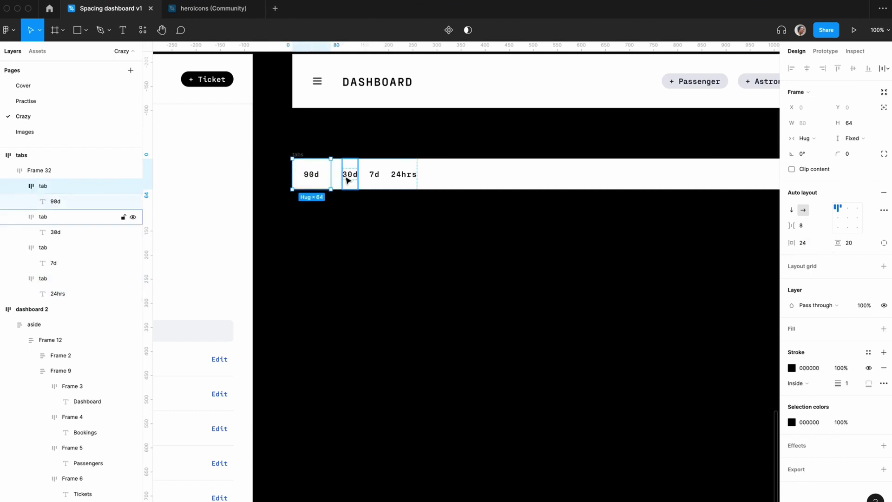
pyautogui.click(346, 179)
pyautogui.click(807, 243)
pyautogui.write('24')
pyautogui.press('Return')
pyautogui.press('Tab')
pyautogui.click(807, 243)
pyautogui.write('24')
pyautogui.click(444, 188)
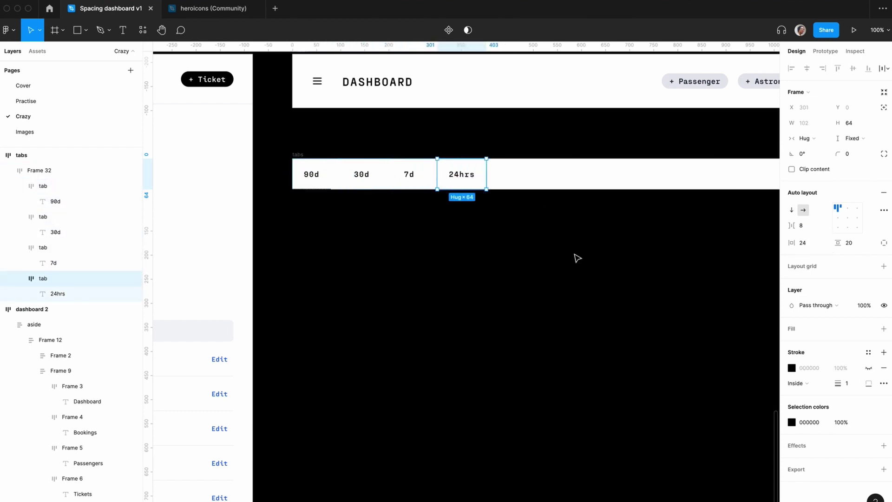
pyautogui.click(575, 256)
pyautogui.press('-')
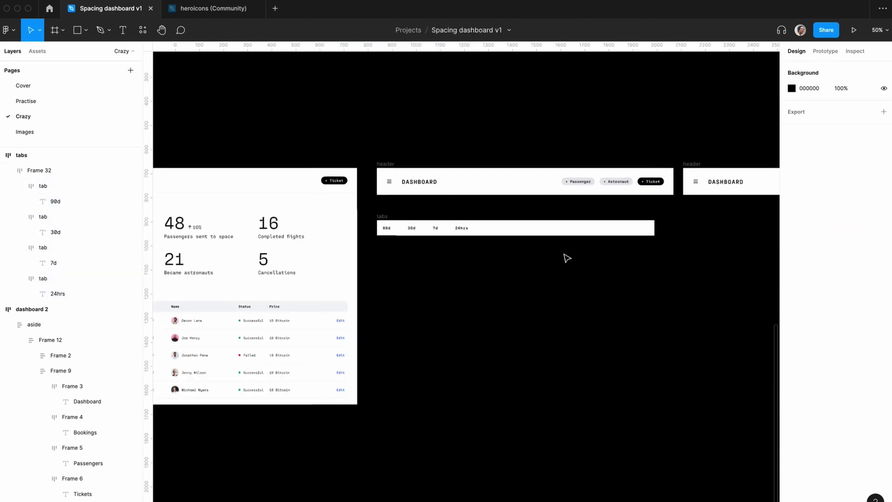
pyautogui.click(381, 216)
pyautogui.click(491, 361)
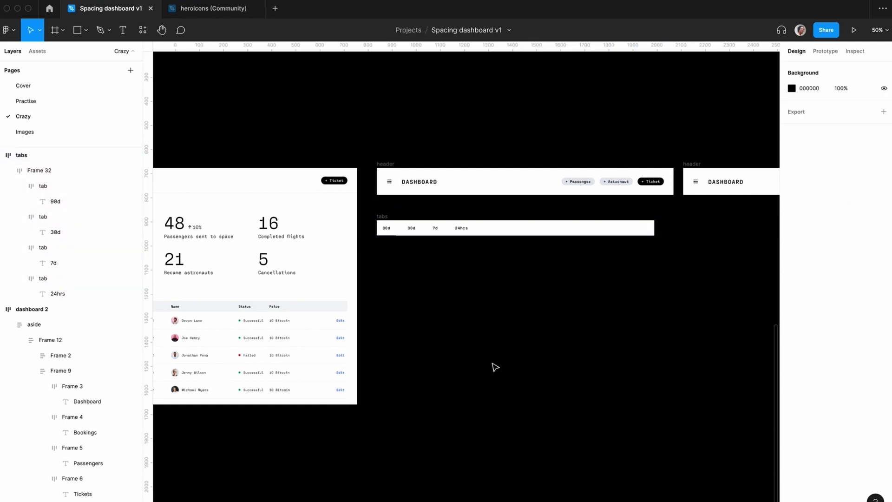
pyautogui.hscroll(-4, 384, 247)
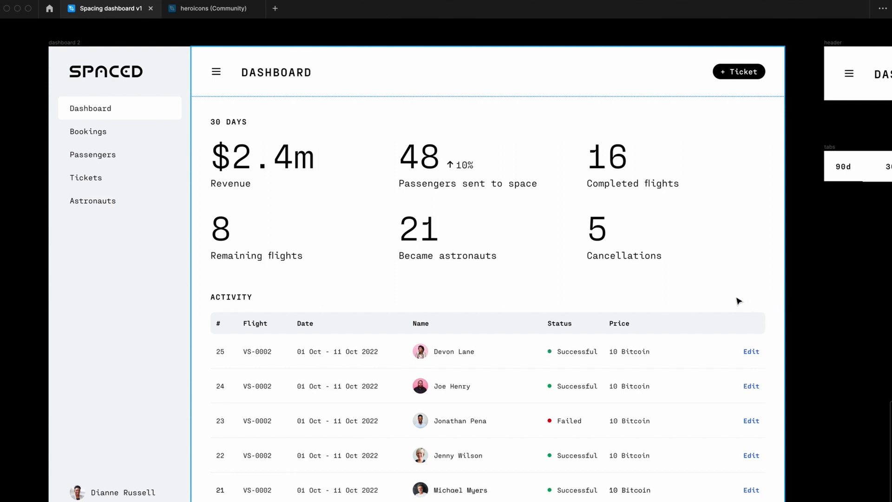
pyautogui.press('super+minus')
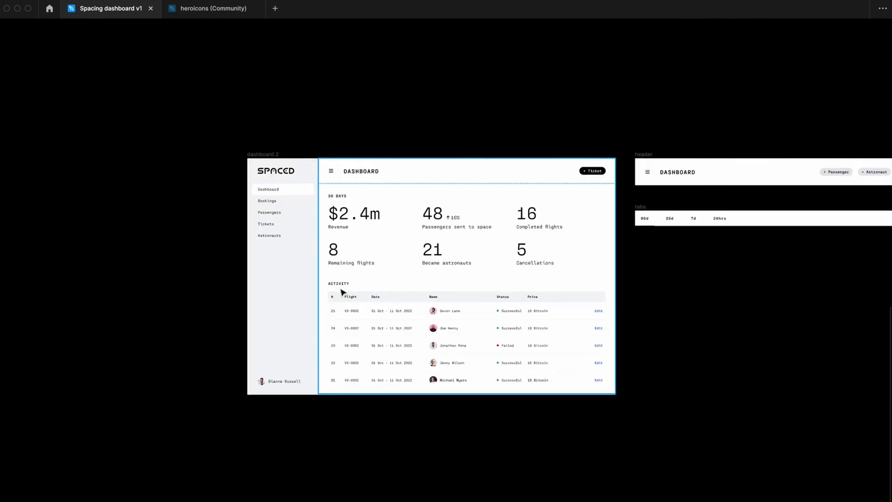
# - Duplicate the ACTIVITY caption below the tabs bar and rename the frame 'search'
pyautogui.click(341, 284)
pyautogui.press('super+d')
pyautogui.moveTo(356, 302); pyautogui.dragTo(665, 297)
pyautogui.press('super+backslash')
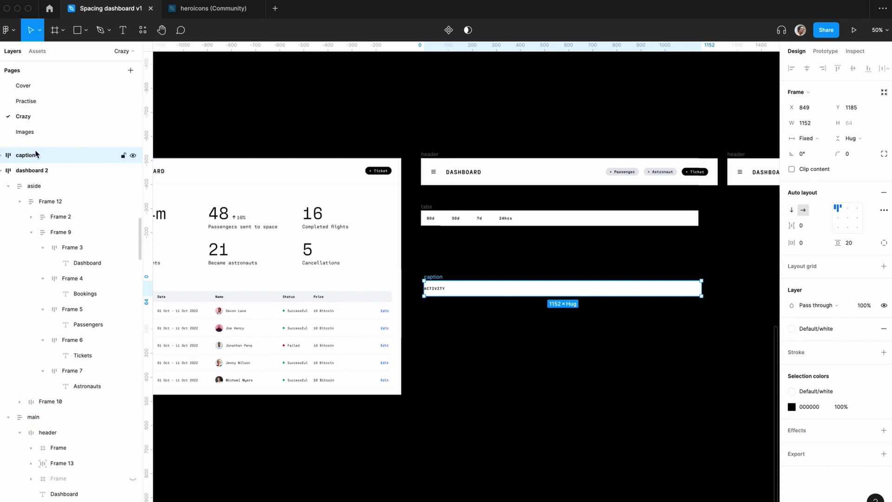
pyautogui.doubleClick(35, 154)
pyautogui.write('search')
pyautogui.scroll(-2, 428, 249)
pyautogui.click(428, 249)
# - Copy the outline search icon from the heroicons file into the search frame
pyautogui.click(228, 12)
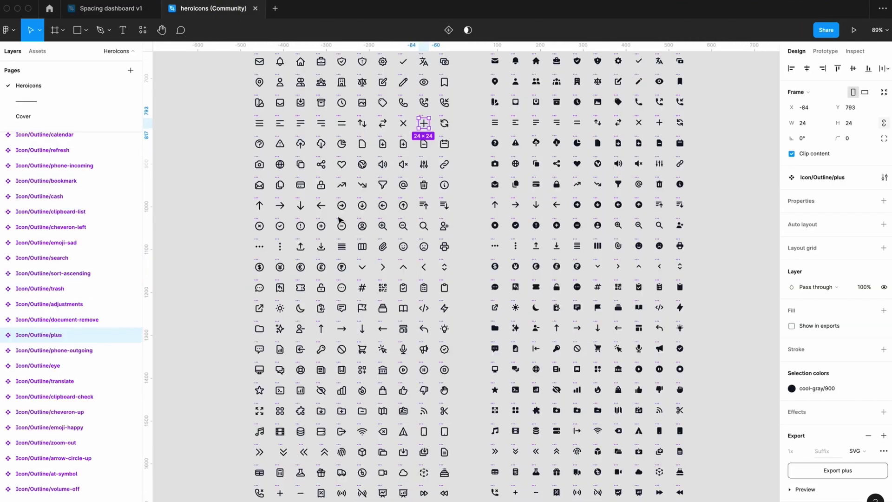
pyautogui.click(37, 51)
pyautogui.click(46, 71)
pyautogui.write('search')
pyautogui.click(82, 99)
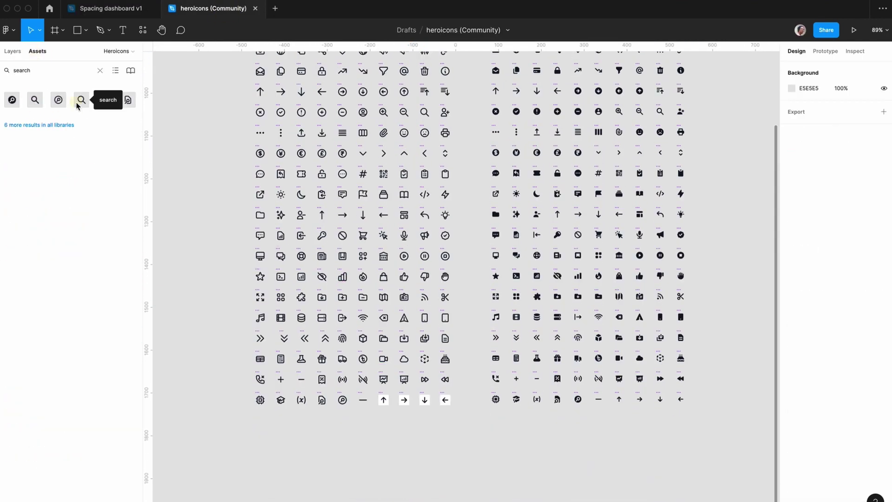
pyautogui.click(422, 162)
pyautogui.press('super+c')
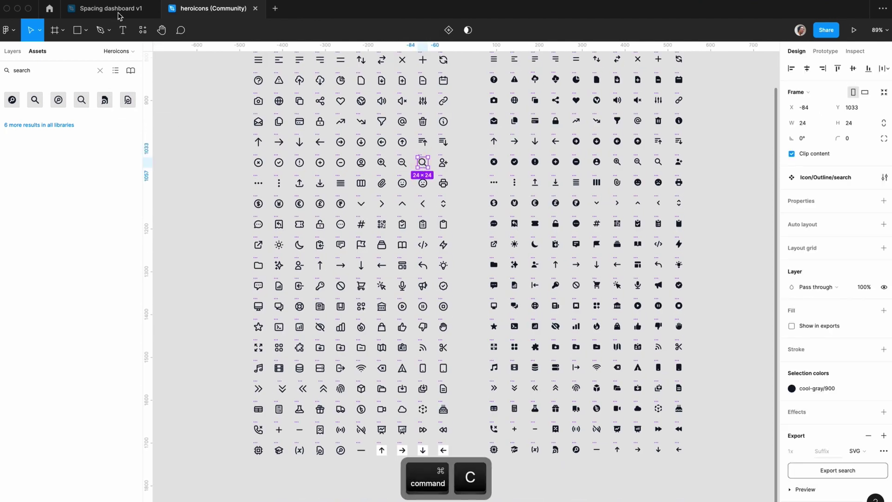
pyautogui.click(111, 8)
pyautogui.press('super+v')
# - Change the caption text to 'Search…' without forced capitals
pyautogui.scroll(5, 407, 239)
pyautogui.click(406, 239)
pyautogui.click(883, 278)
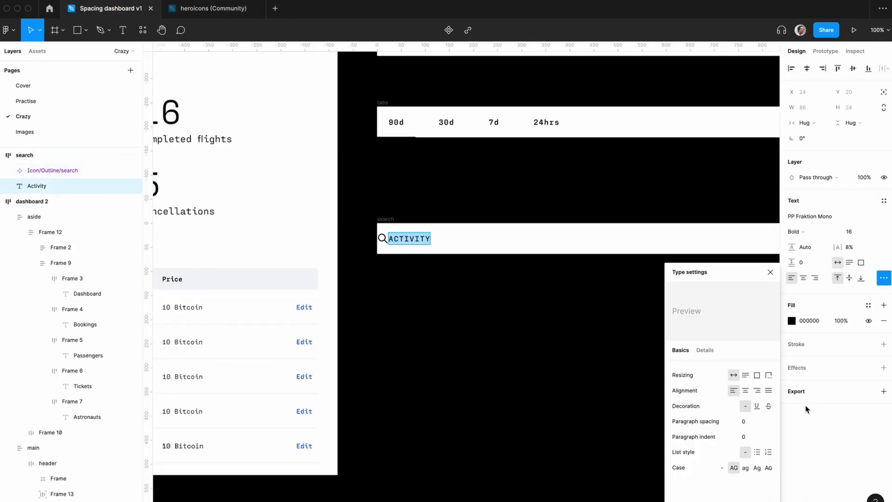
pyautogui.click(722, 467)
pyautogui.press('Return')
pyautogui.write('Search…')
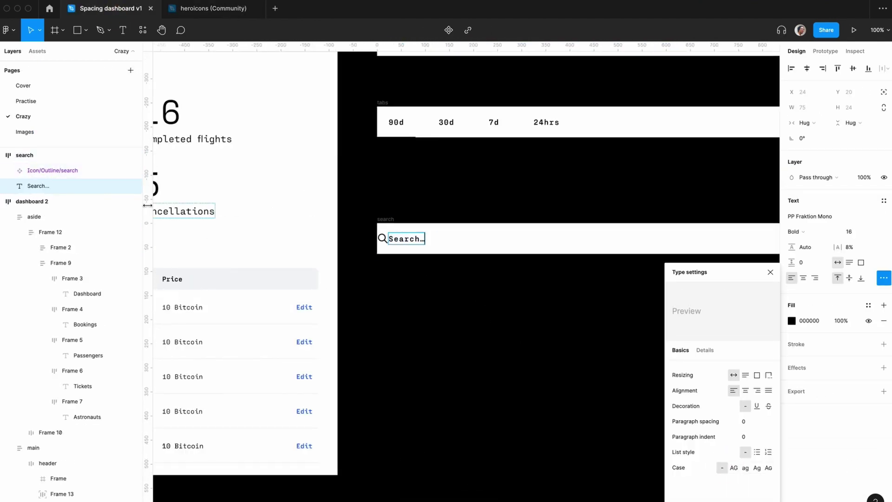
# - Group the icon and Search… text in auto layout with a 16 gap, then duplicate it
pyautogui.keyDown('shift'); pyautogui.click(46, 170); pyautogui.keyUp('shift')
pyautogui.hotkey('shift', 'a')
pyautogui.hscroll(-3, 595, 278)
pyautogui.click(801, 225)
pyautogui.write('16')
pyautogui.press('Return')
pyautogui.hscroll(5, 559, 298)
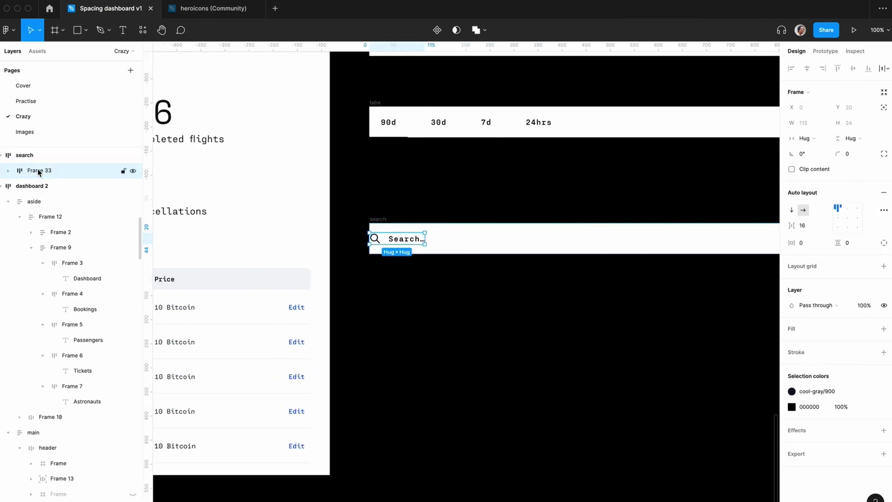
pyautogui.hotkey('ctrl', 'd')
# - Rename the copy 'filters', adjust its spacing mode, and change its text to 'Filters'
pyautogui.doubleClick(39, 185)
pyautogui.write('filters')
pyautogui.click(884, 209)
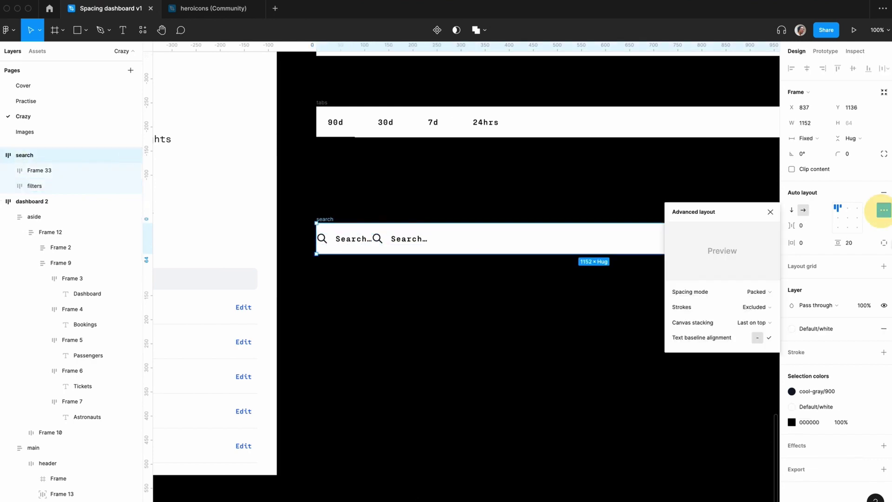
pyautogui.click(753, 291)
pyautogui.click(753, 301)
pyautogui.hscroll(-3, 544, 305)
pyautogui.doubleClick(418, 239)
pyautogui.write('Filters')
# - Paste a chevron-down icon from the heroicons file into the filters group
pyautogui.click(205, 8)
pyautogui.click(361, 203)
pyautogui.hotkey('ctrl', 'c')
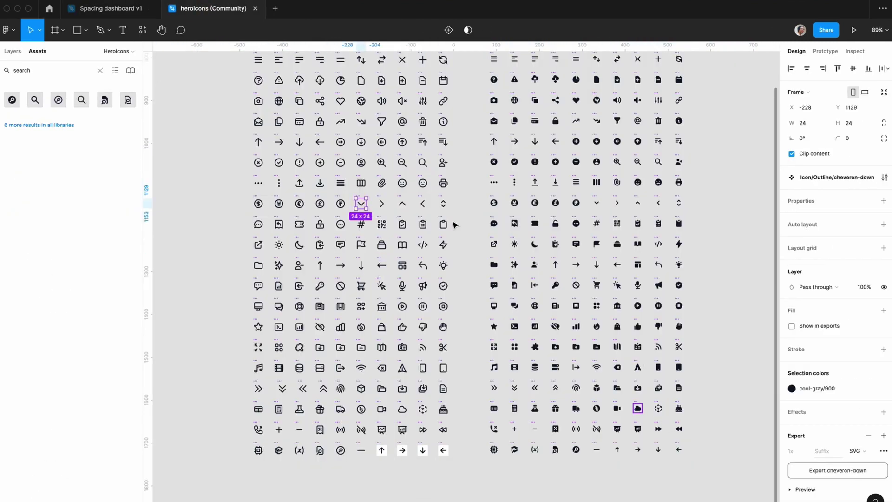
pyautogui.click(594, 204)
pyautogui.hotkey('ctrl', 'c')
pyautogui.click(108, 8)
pyautogui.click(40, 186)
pyautogui.hotkey('ctrl', 'v')
# - Remove the search icon from the filters group
pyautogui.click(39, 202)
pyautogui.press('Delete')
pyautogui.click(543, 330)
pyautogui.scroll(-2, 544, 330)
pyautogui.hscroll(-5, 543, 330)
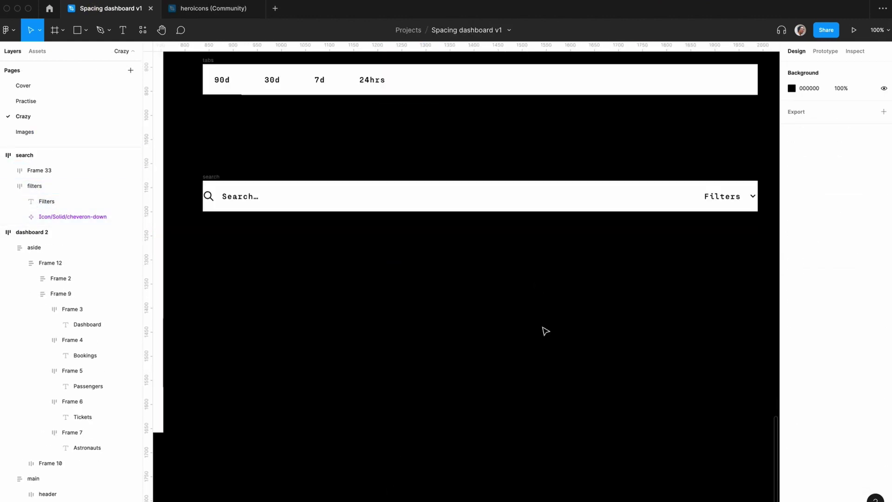
pyautogui.hscroll(3, 543, 331)
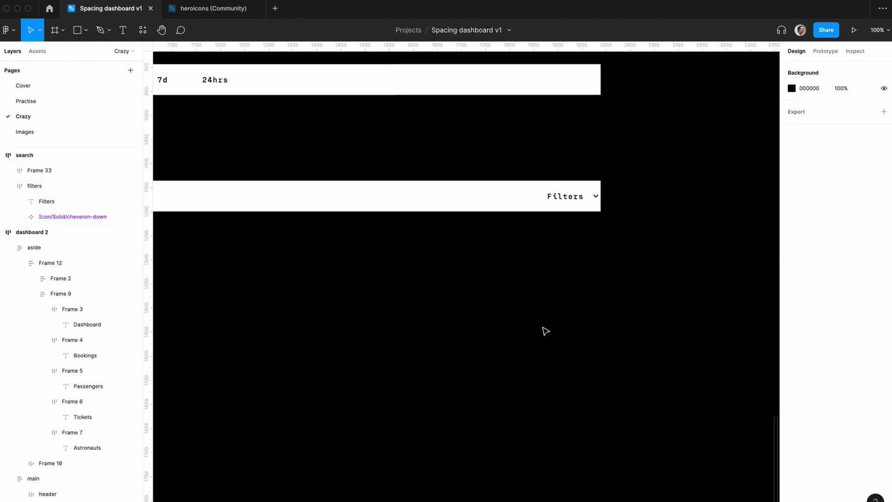
# - Duplicate the Filters group and relabel the copy 'Sort'
pyautogui.click(579, 199)
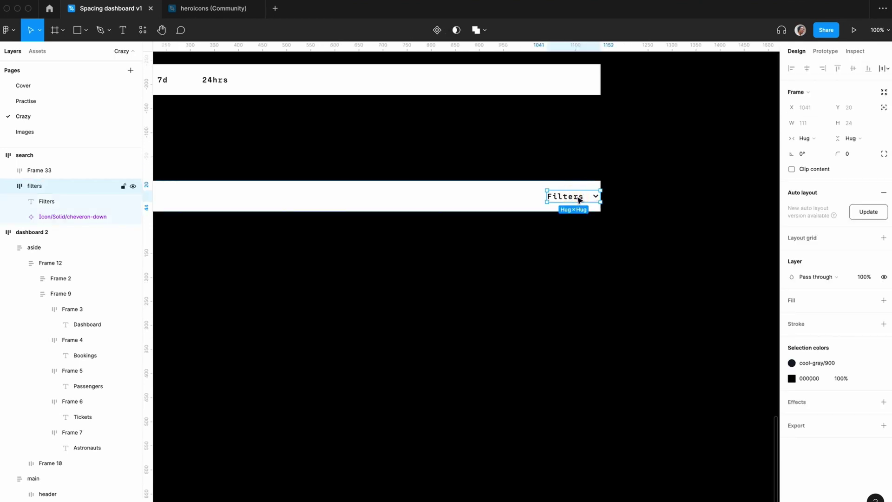
pyautogui.press('super+d')
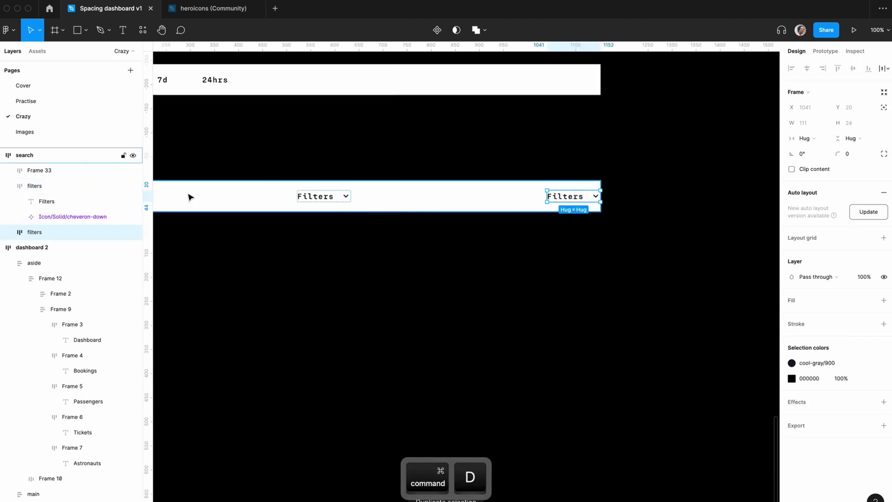
pyautogui.doubleClick(327, 198)
pyautogui.doubleClick(328, 198)
pyautogui.write('S')
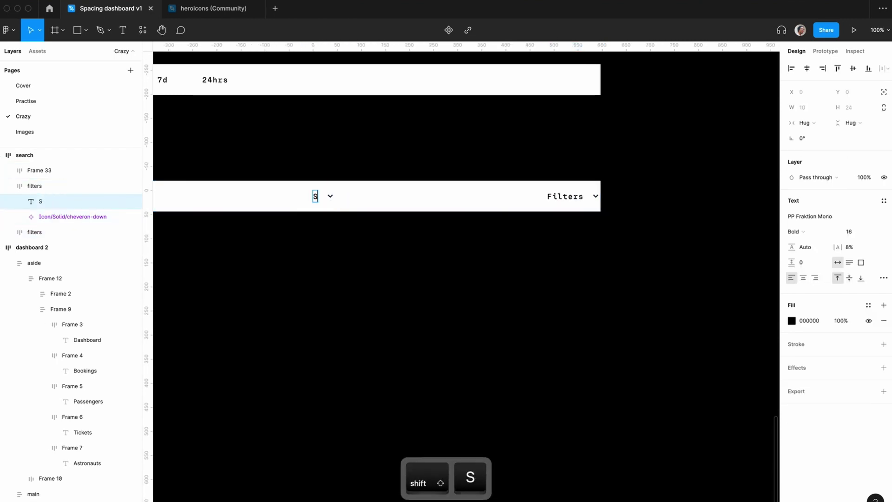
pyautogui.write('ort')
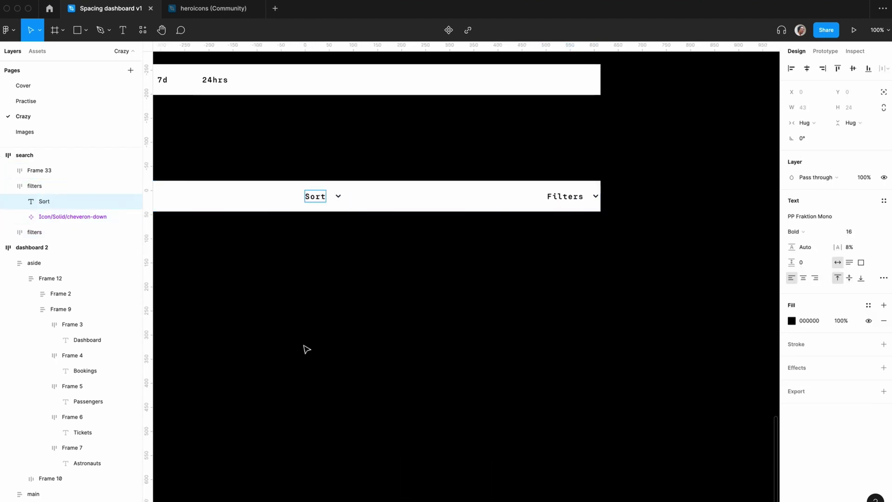
pyautogui.doubleClick(38, 187)
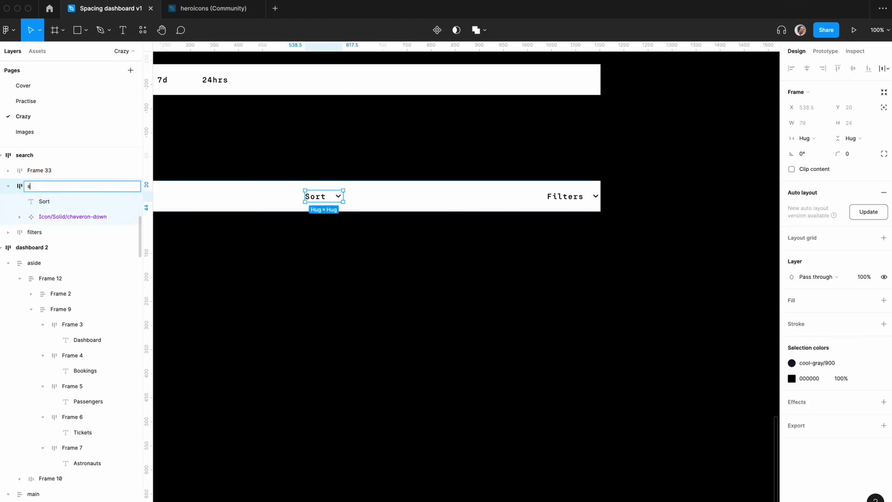
# - Wrap Sort and Filters in auto layout with a 40 gap
pyautogui.click(19, 186)
pyautogui.keyDown('shift'); pyautogui.click(37, 232); pyautogui.keyUp('shift')
pyautogui.hotkey('shift', 'a')
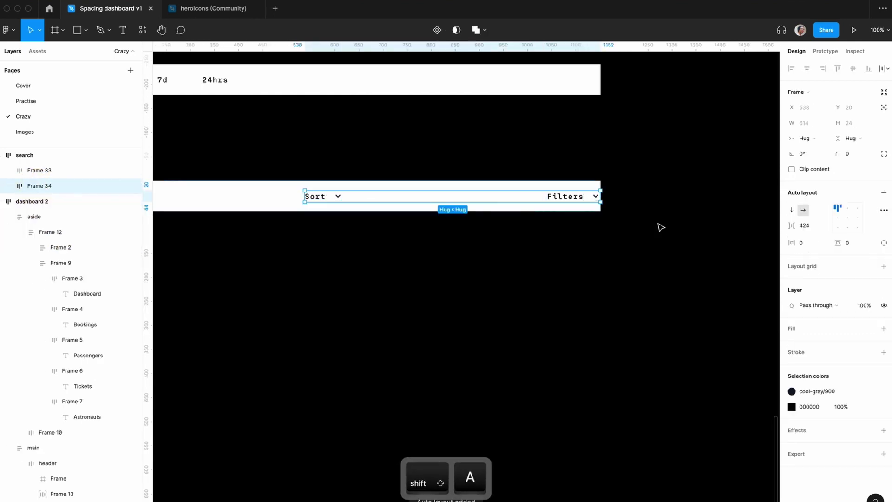
pyautogui.click(810, 227)
pyautogui.write('40')
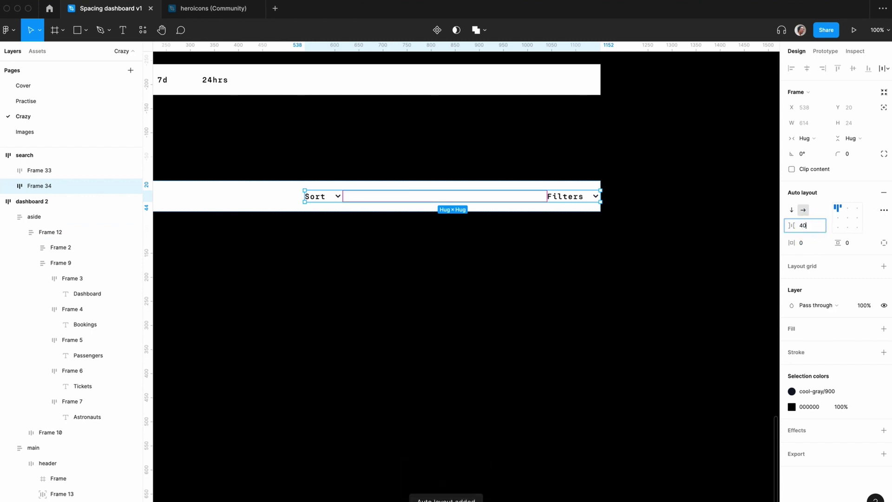
pyautogui.press('Return')
pyautogui.click(612, 234)
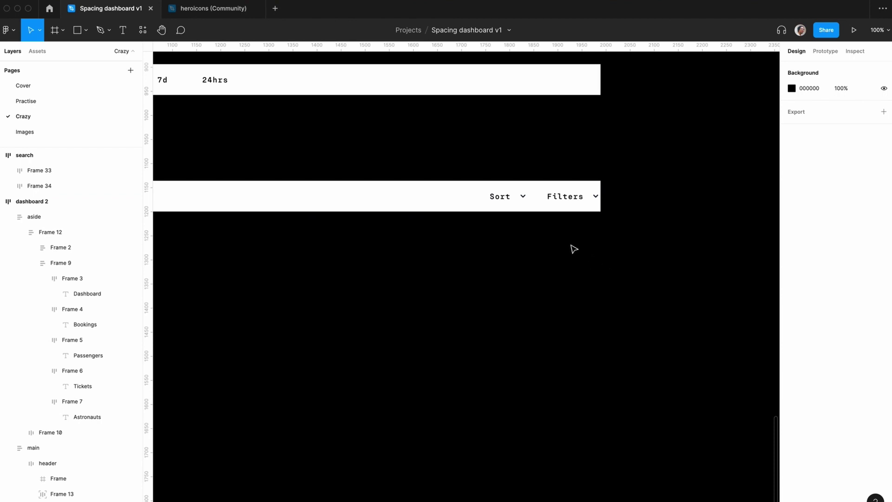
# - Update the Sort group's auto layout and set an 8 gap between label and chevron
pyautogui.click(514, 198)
pyautogui.click(515, 198)
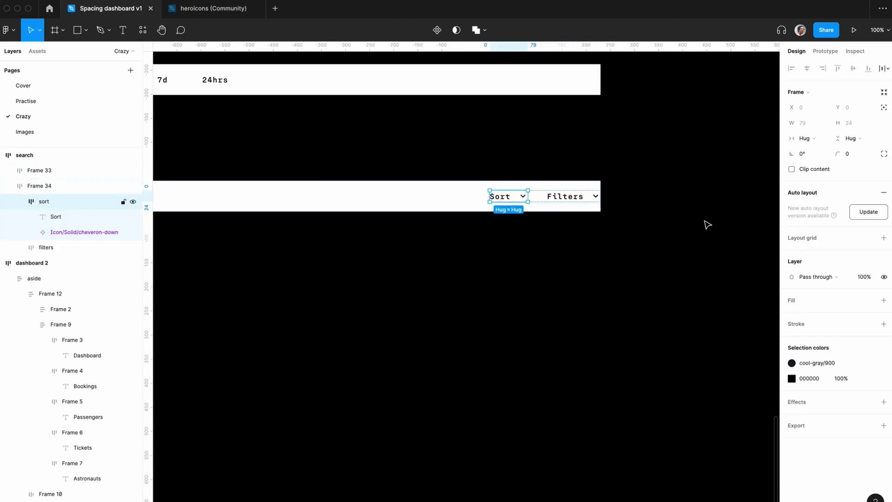
pyautogui.click(874, 215)
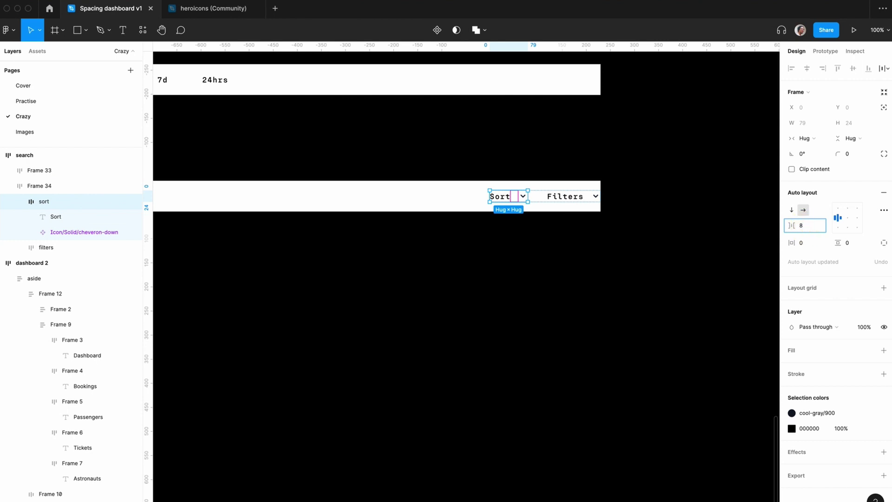
pyautogui.write('8')
pyautogui.press('Return')
pyautogui.click(578, 195)
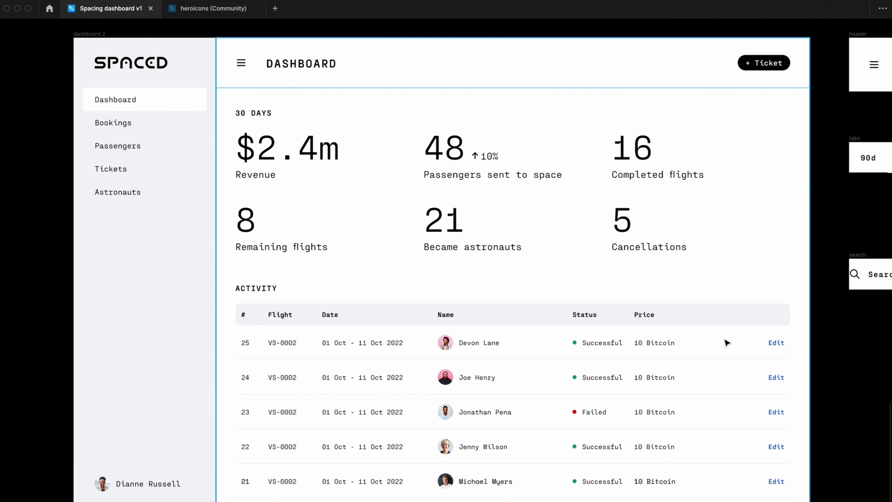
# - Find the Activity table in the layers and select the whole table
pyautogui.click(783, 344)
pyautogui.press('-')
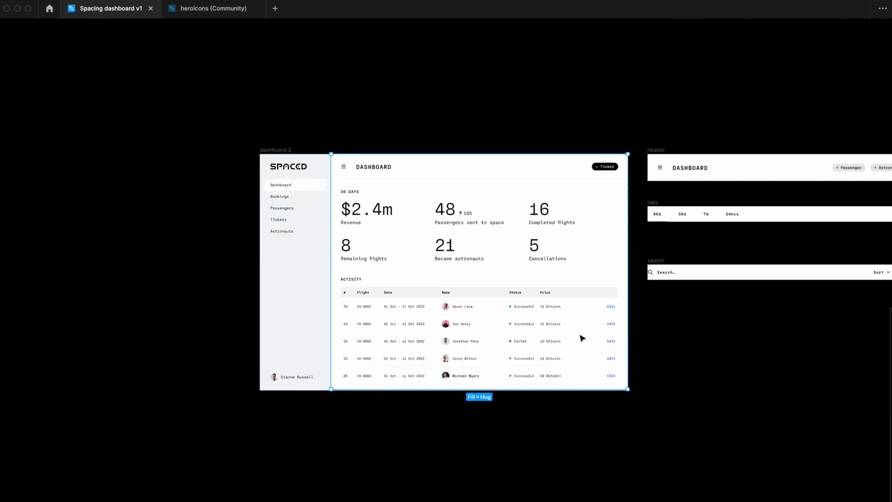
pyautogui.click(581, 338)
pyautogui.hscroll(5, 581, 338)
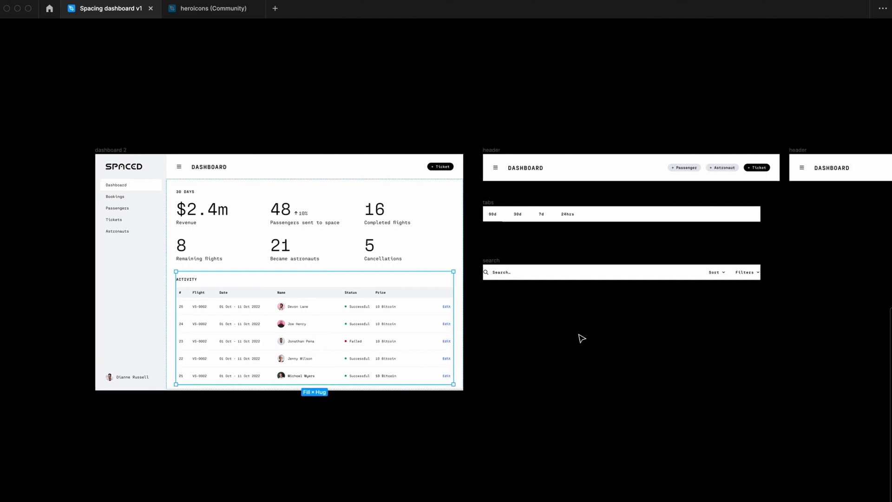
pyautogui.click(374, 321)
pyautogui.click(378, 299)
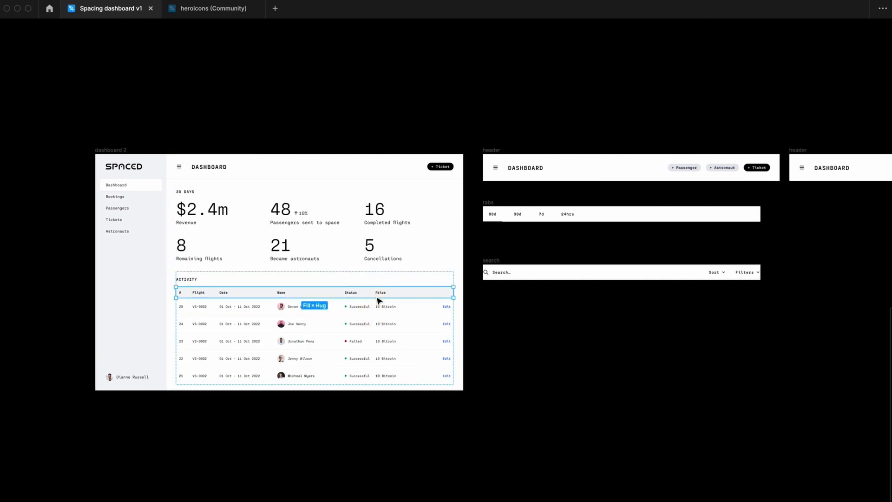
pyautogui.press('super+period')
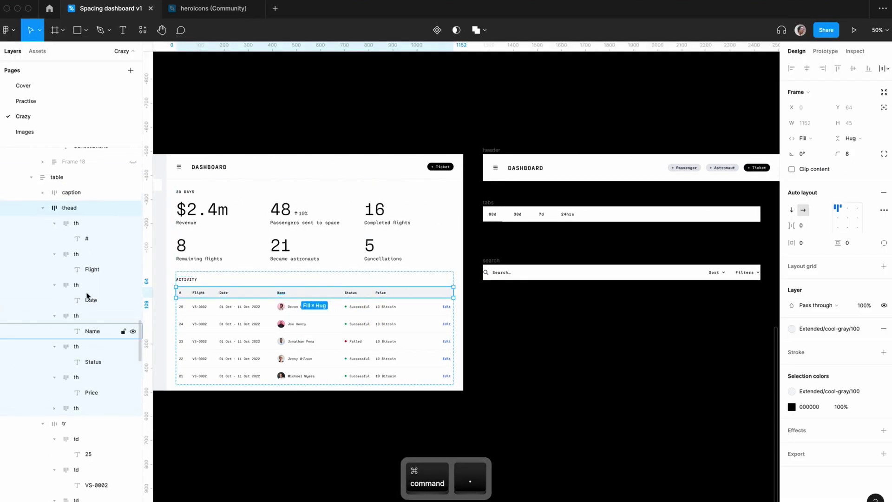
pyautogui.scroll(1, 87, 296)
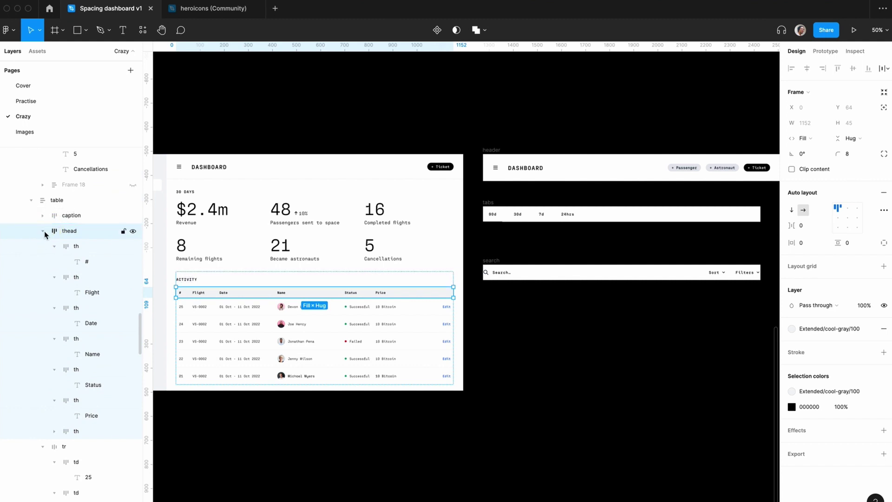
pyautogui.click(43, 230)
pyautogui.click(55, 200)
# - Duplicate the Activity table, move the copy right below the search bar, and fill it Default/white
pyautogui.press('super+d')
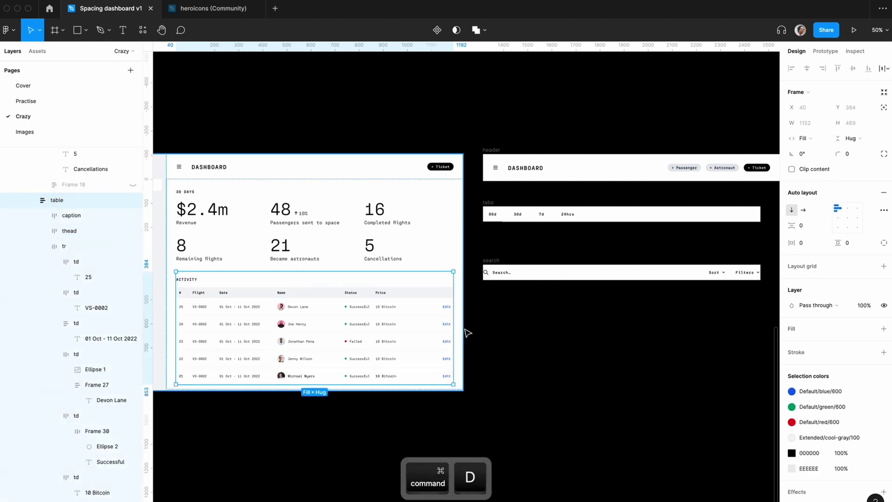
pyautogui.moveTo(308, 420); pyautogui.dragTo(619, 338)
pyautogui.click(868, 328)
pyautogui.click(797, 436)
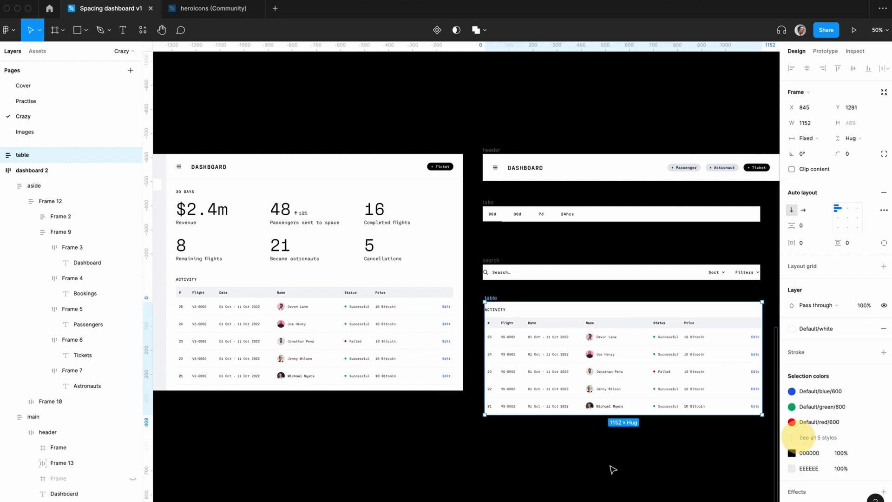
# - Check the white table copy and its ACTIVITY caption on the canvas
pyautogui.click(613, 462)
pyautogui.scroll(5, 615, 466)
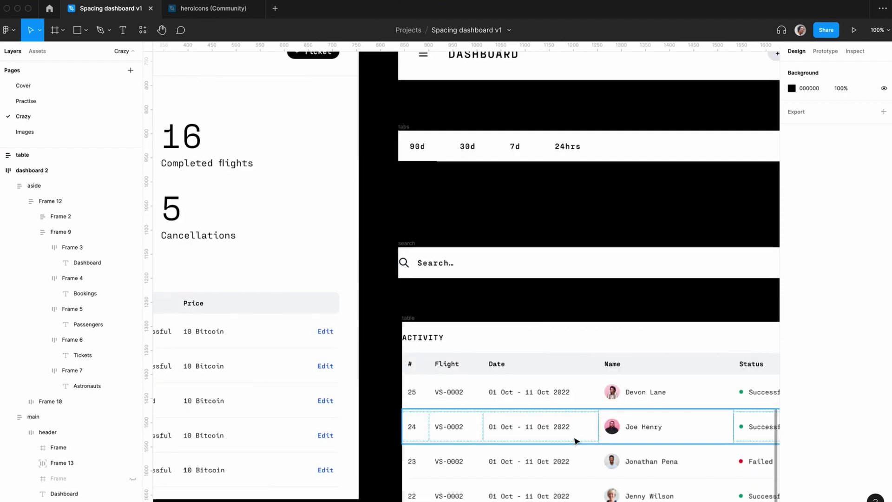
pyautogui.scroll(-2, 576, 441)
pyautogui.click(419, 278)
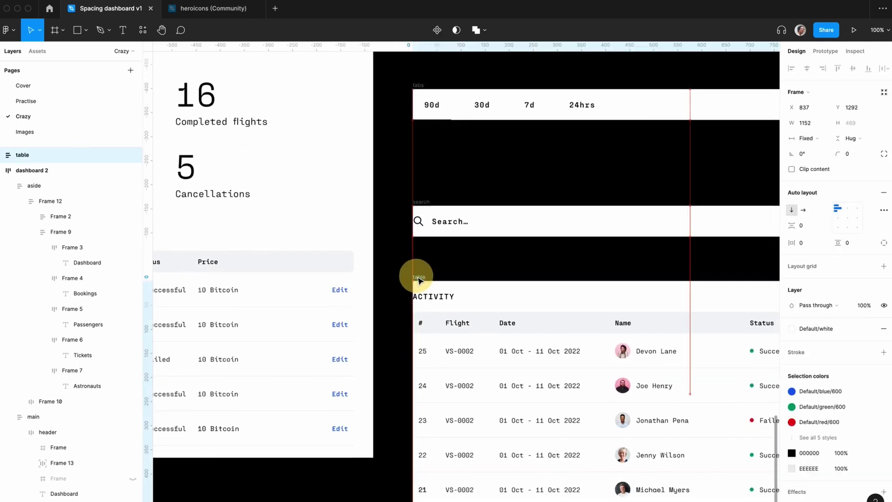
pyautogui.click(459, 260)
pyautogui.scroll(-2, 459, 261)
pyautogui.hscroll(2, 460, 261)
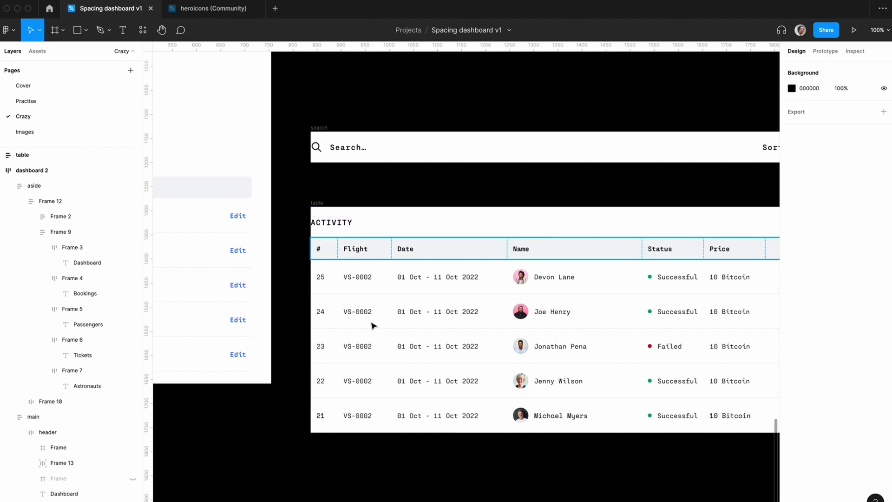
pyautogui.click(381, 233)
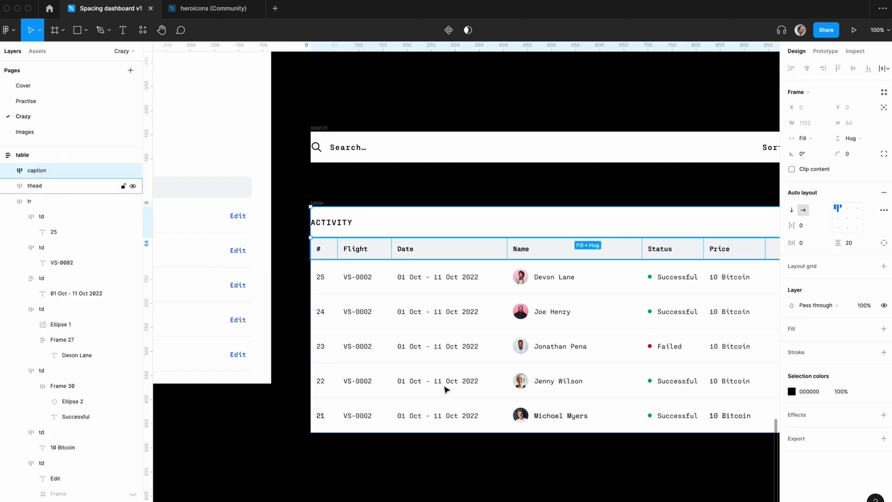
pyautogui.click(497, 478)
pyautogui.hscroll(4, 497, 479)
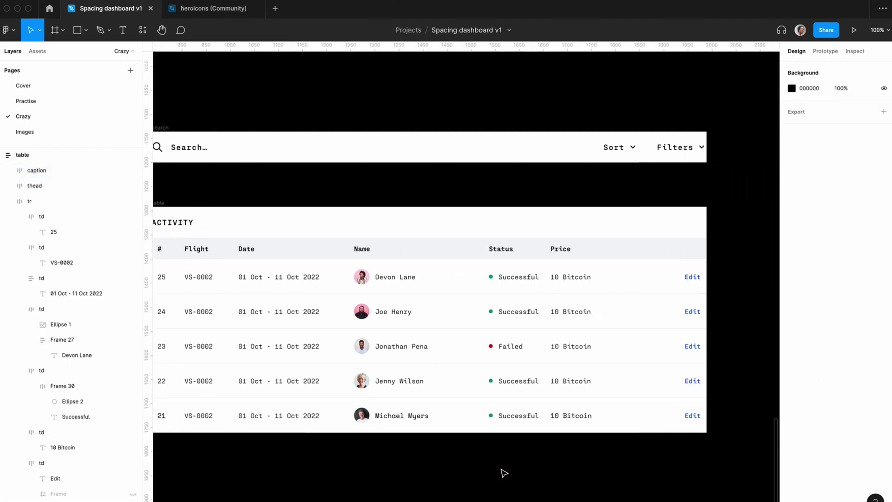
# - Duplicate row 25's Edit link twice and rename the copies 'Remove' and 'Cancel'
pyautogui.click(693, 279)
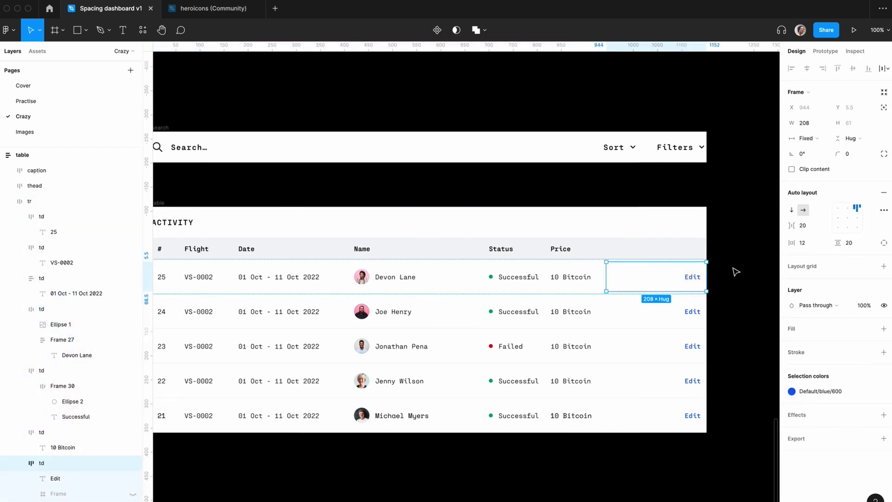
pyautogui.hotkey('ctrl', '.')
pyautogui.click(688, 277)
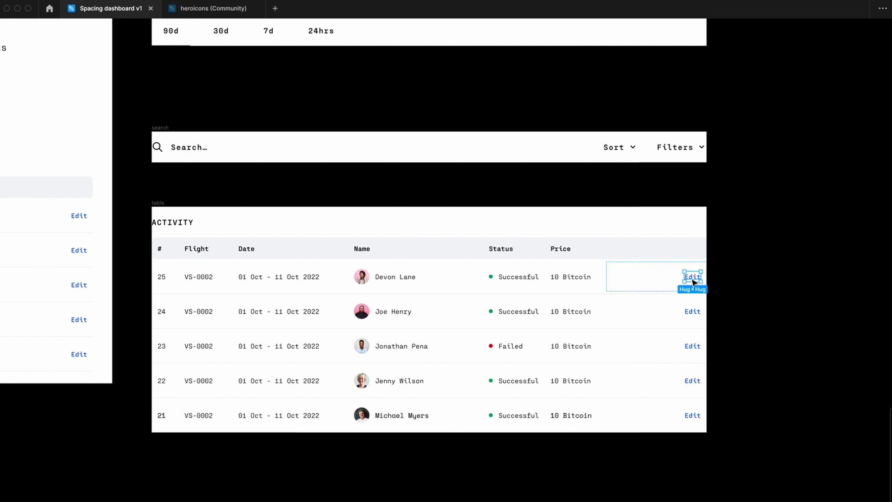
pyautogui.press('super+d')
pyautogui.press('super+d')
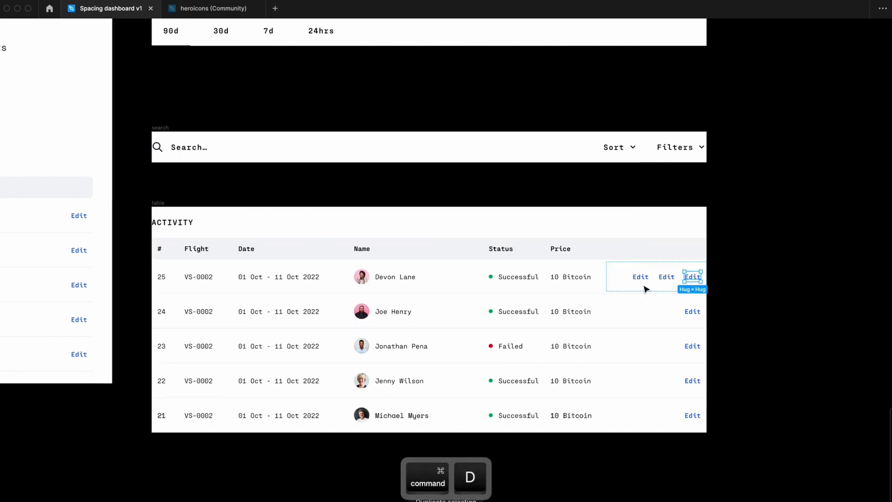
pyautogui.doubleClick(688, 277)
pyautogui.press('super+a')
pyautogui.write('Cancel')
pyautogui.doubleClick(662, 274)
pyautogui.write('Remove')
pyautogui.press('Escape')
pyautogui.press('Escape')
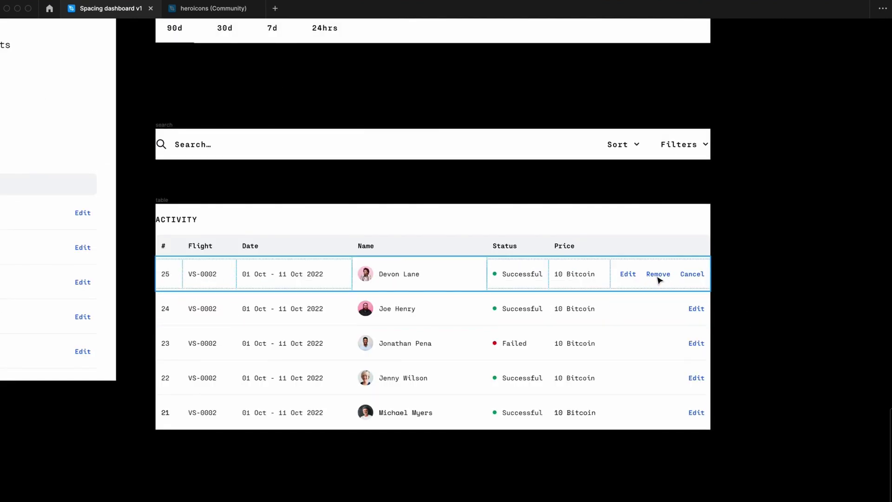
# - Copy the Edit, Remove, Cancel action cell and paste it into rows 24 and 23
pyautogui.click(655, 310)
pyautogui.press('super+c')
pyautogui.doubleClick(691, 307)
pyautogui.click(659, 275)
pyautogui.press('super+c')
pyautogui.click(659, 311)
pyautogui.press('super+v')
pyautogui.click(624, 357)
pyautogui.press('super+v')
pyautogui.press('super+z')
pyautogui.press('super+v')
pyautogui.press('super+z')
# - Place the action cell in row 23 and delete its old Edit cell
pyautogui.click(753, 332)
pyautogui.press('super+backslash')
pyautogui.press('super+backslash')
pyautogui.press('super+backslash')
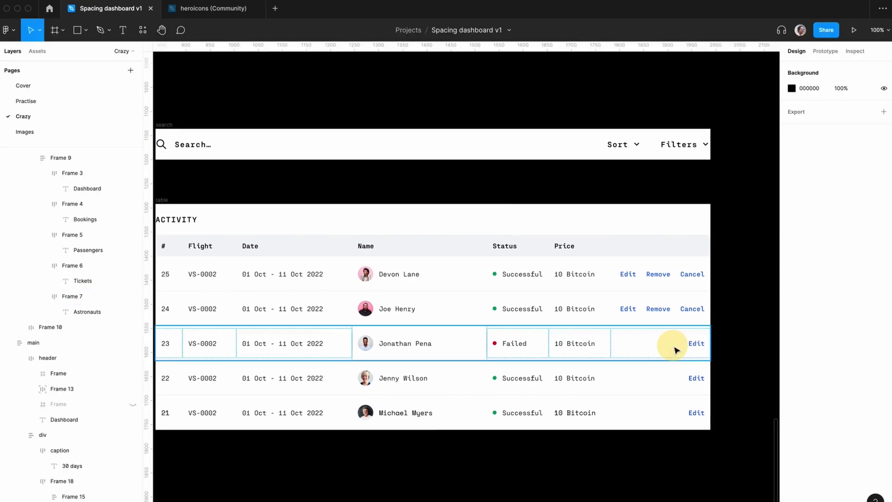
pyautogui.press('super+v')
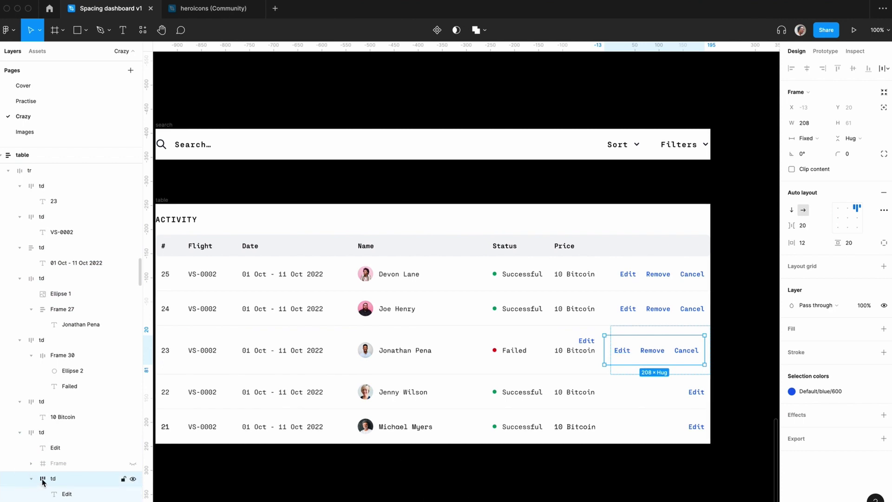
pyautogui.moveTo(44, 483); pyautogui.dragTo(24, 432)
pyautogui.click(32, 448)
pyautogui.press('Delete')
# - Paste the Edit, Remove, Cancel action cell into rows 22 and 21
pyautogui.click(673, 384)
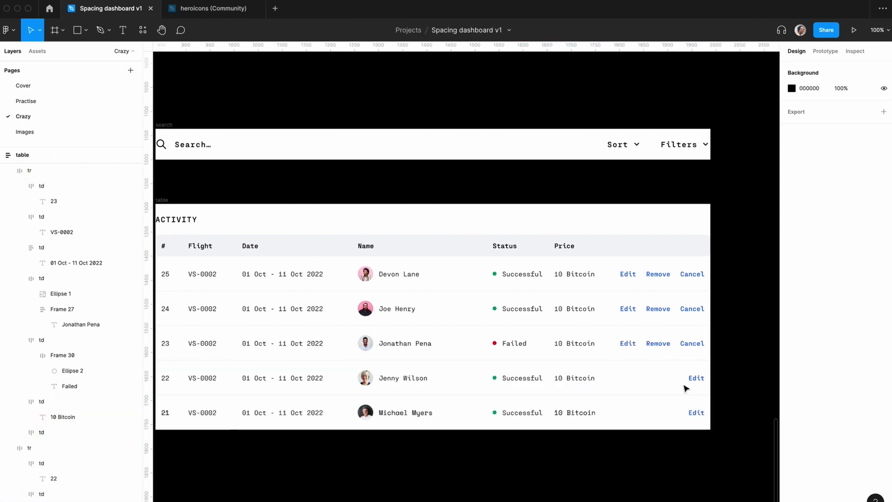
pyautogui.scroll(-5, 44, 278)
pyautogui.press('super+v')
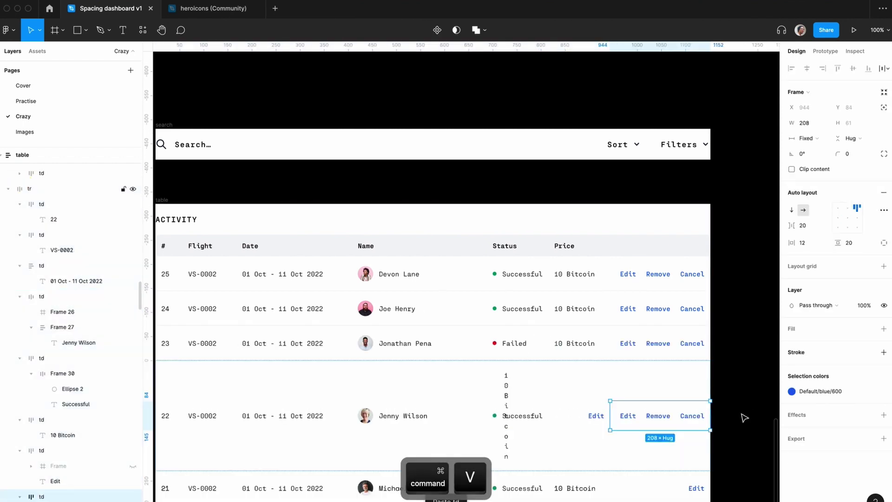
pyautogui.press('super+z')
pyautogui.click(46, 287)
pyautogui.press('super+v')
pyautogui.press('super+z')
pyautogui.press('super+period')
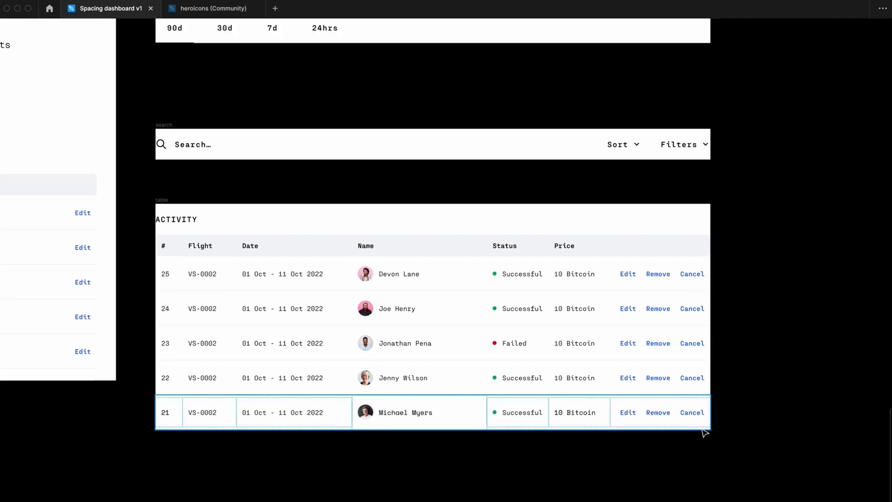
pyautogui.press('super+minus')
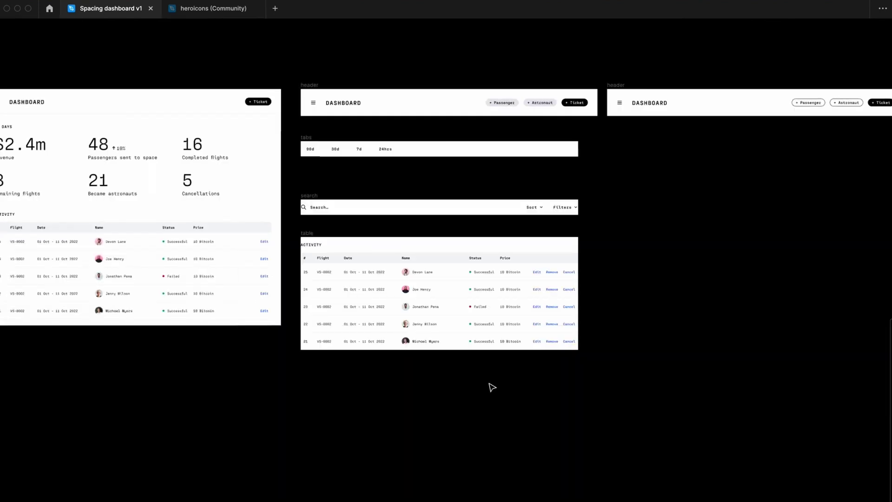
pyautogui.press('super+equal')
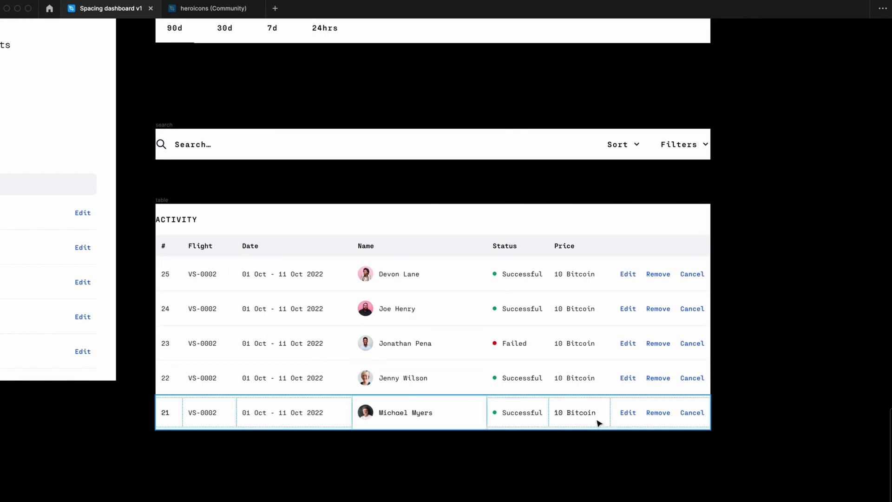
pyautogui.hscroll(3, 605, 424)
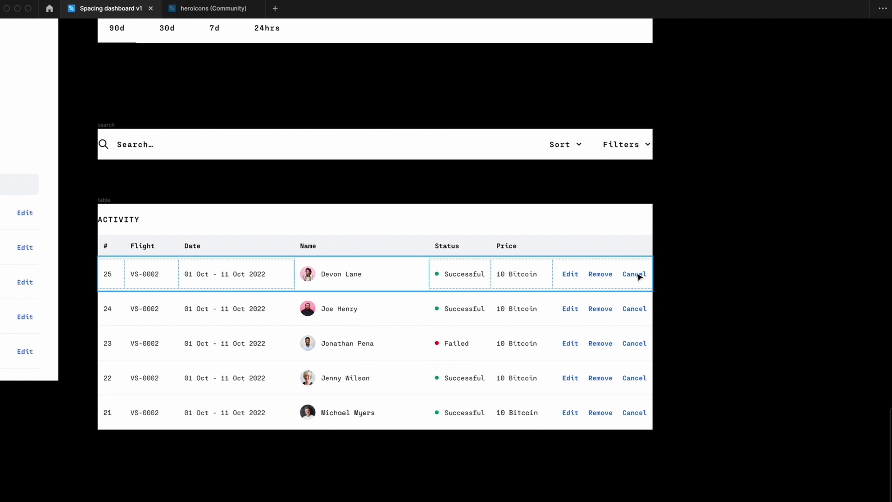
# - Duplicate the Activity table, then in row 25 unhide the '…' icon and delete Edit, Remove, Cancel
pyautogui.scroll(-5, 638, 276)
pyautogui.click(441, 246)
pyautogui.press('super+d')
pyautogui.scroll(5, 765, 302)
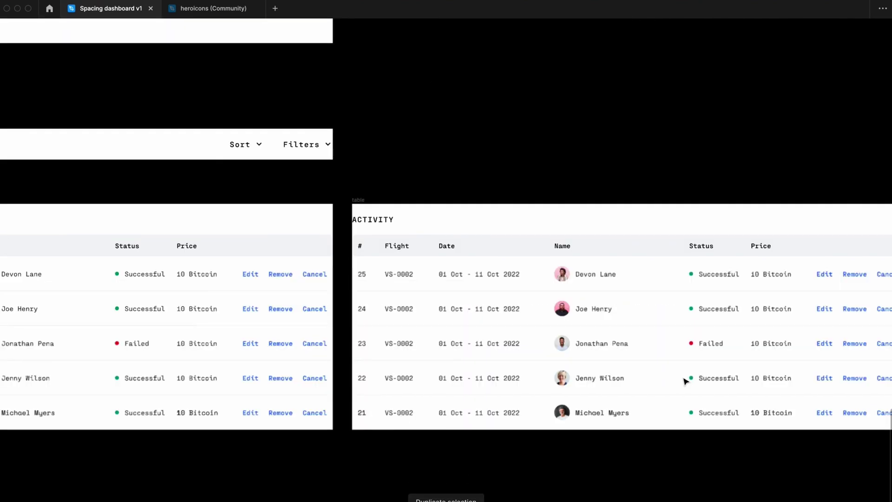
pyautogui.hscroll(5, 687, 378)
pyautogui.click(585, 277)
pyautogui.press('super+backslash')
pyautogui.click(131, 454)
pyautogui.keyDown('shift'); pyautogui.click(63, 412); pyautogui.keyUp('shift')
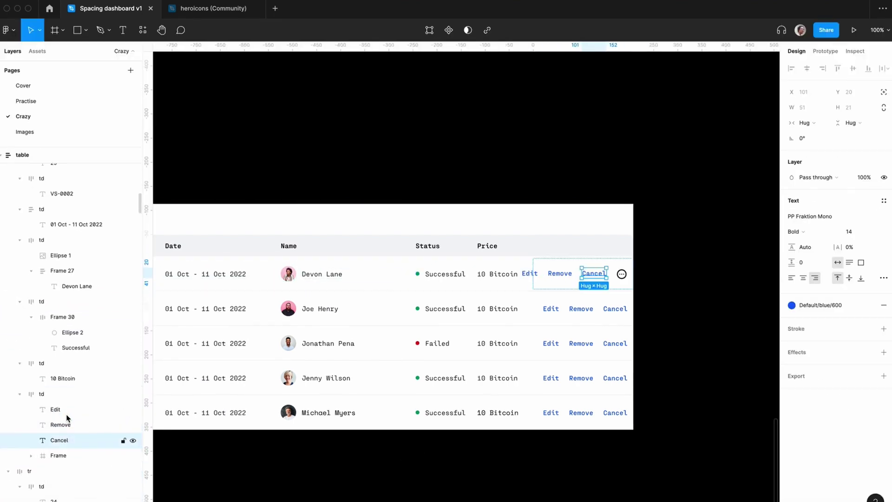
pyautogui.press('Delete')
# - In rows 24 and 23, reveal the more-options icon and delete the Edit, Remove, Cancel texts
pyautogui.click(581, 308)
pyautogui.click(60, 386)
pyautogui.keyDown('shift'); pyautogui.click(63, 365); pyautogui.keyUp('shift')
pyautogui.press('Delete')
pyautogui.click(598, 346)
pyautogui.click(70, 358)
pyautogui.keyDown('shift'); pyautogui.click(64, 388); pyautogui.keyUp('shift')
pyautogui.press('Delete')
pyautogui.click(580, 377)
# - Swap rows 22 and 21's Edit, Remove, Cancel texts for the more-options icon
pyautogui.click(69, 358)
pyautogui.keyDown('shift'); pyautogui.click(64, 388); pyautogui.keyUp('shift')
pyautogui.press('Delete')
pyautogui.click(133, 357)
pyautogui.click(581, 413)
pyautogui.click(70, 356)
pyautogui.keyDown('shift'); pyautogui.click(64, 388); pyautogui.keyUp('shift')
pyautogui.press('Delete')
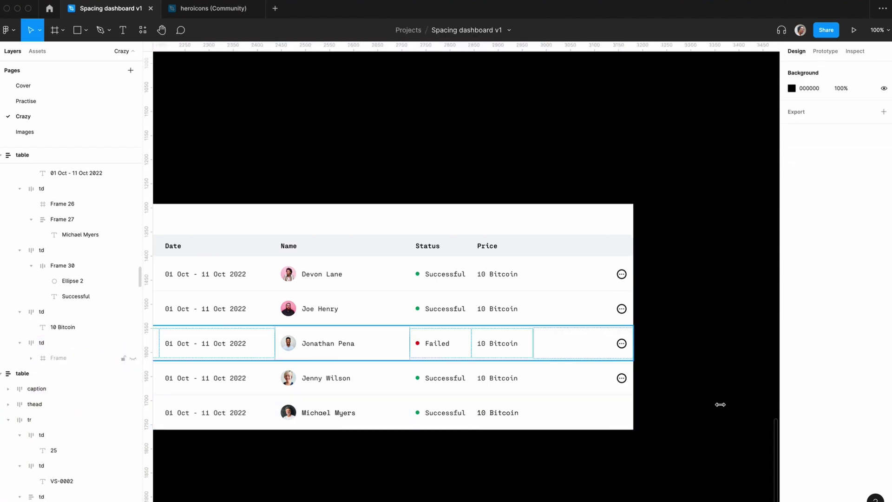
# - Zoom out and pan left to view both table copies
pyautogui.press('-')
pyautogui.hscroll(-5, 559, 390)
pyautogui.hscroll(-2, 559, 391)
pyautogui.hscroll(-3, 558, 391)
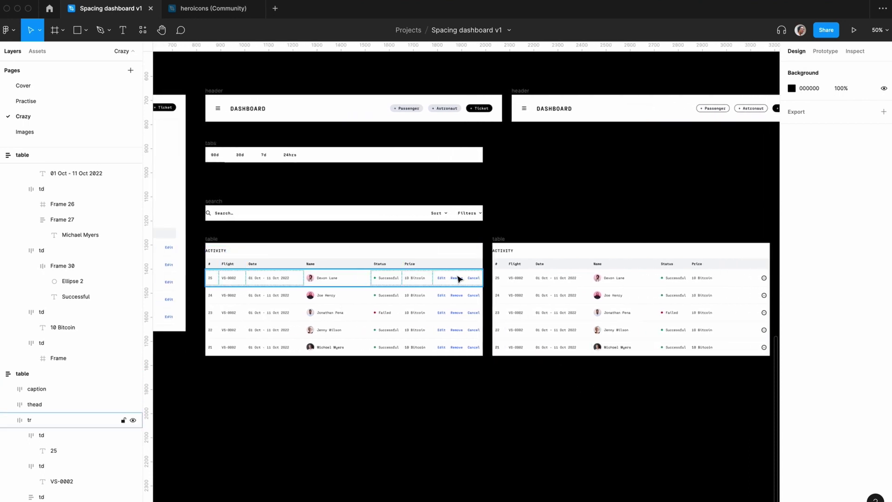
pyautogui.click(516, 420)
pyautogui.press('super+period')
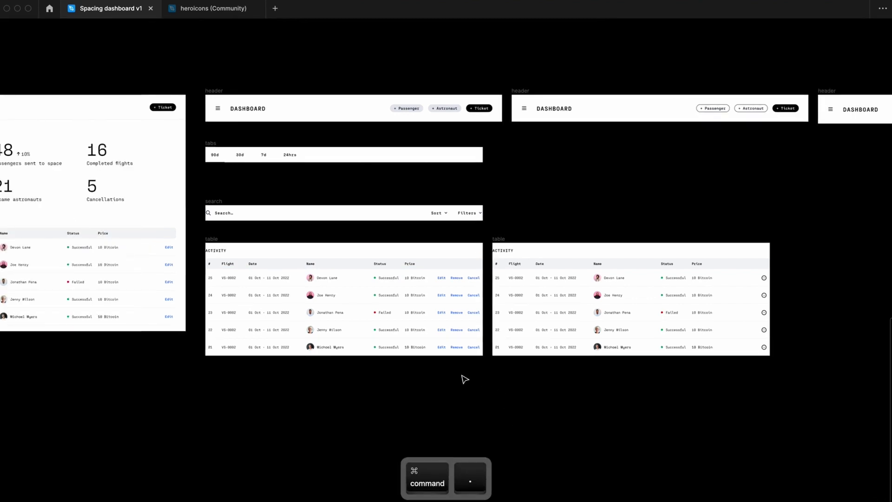
pyautogui.hscroll(-4, 464, 379)
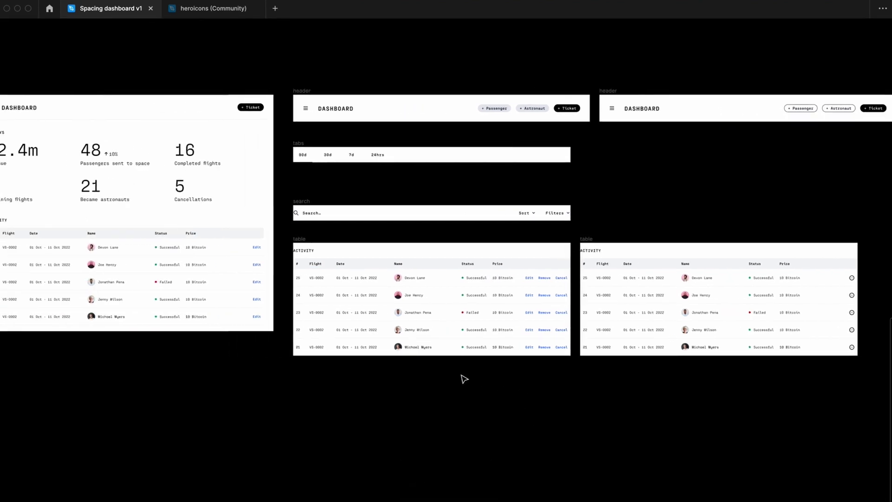
pyautogui.hscroll(6, 463, 379)
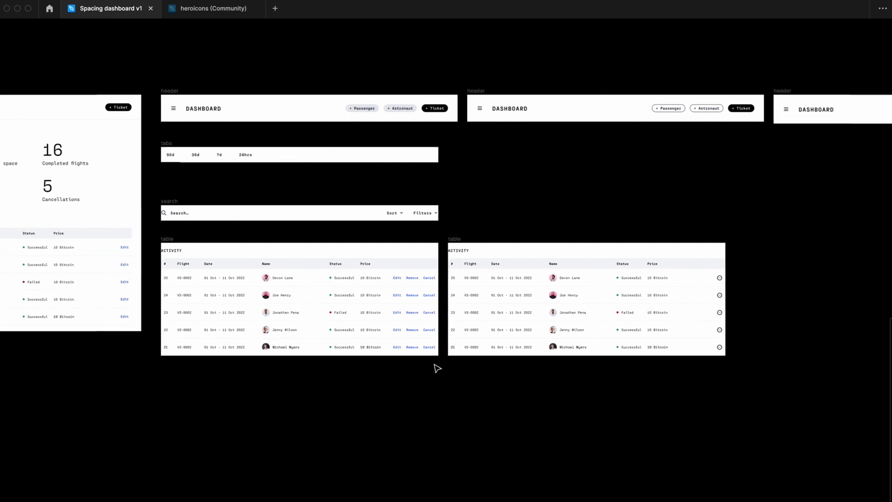
pyautogui.press('super+equal')
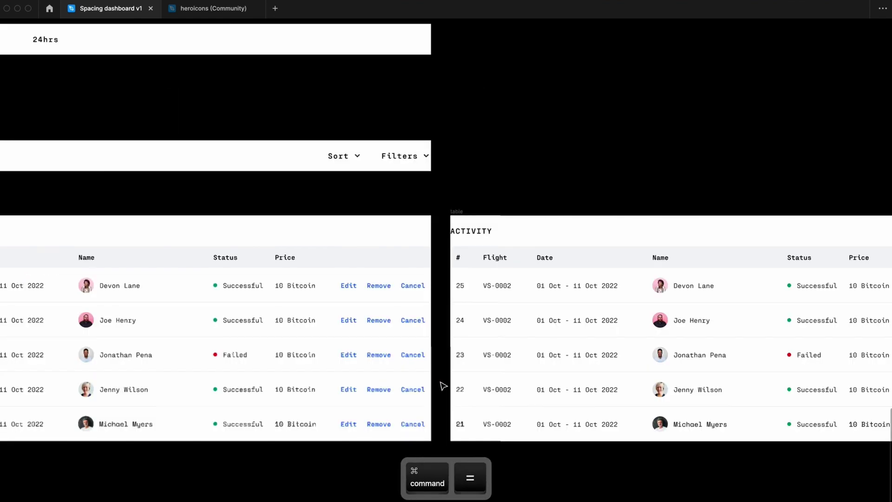
pyautogui.press('super+minus')
pyautogui.press('super+equal')
pyautogui.press('super+minus')
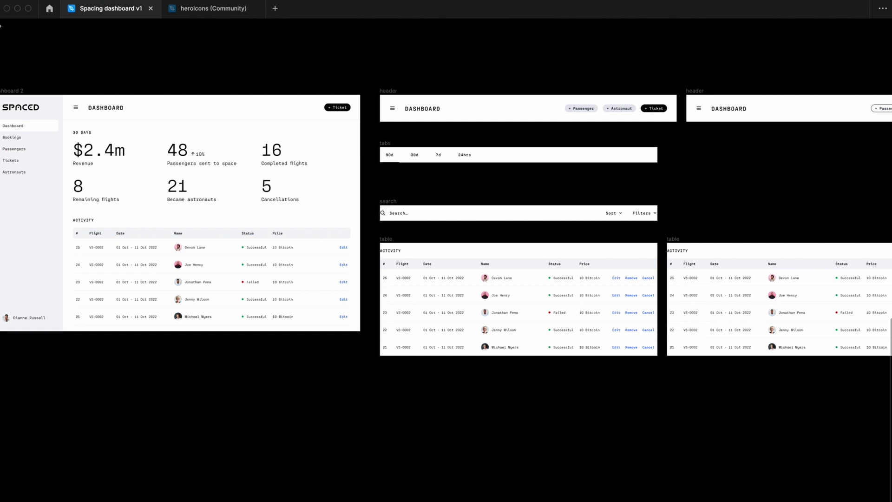
# - Duplicate dashboard 2 as dashboard 3 and copy the compact header with the plus button
pyautogui.click(10, 88)
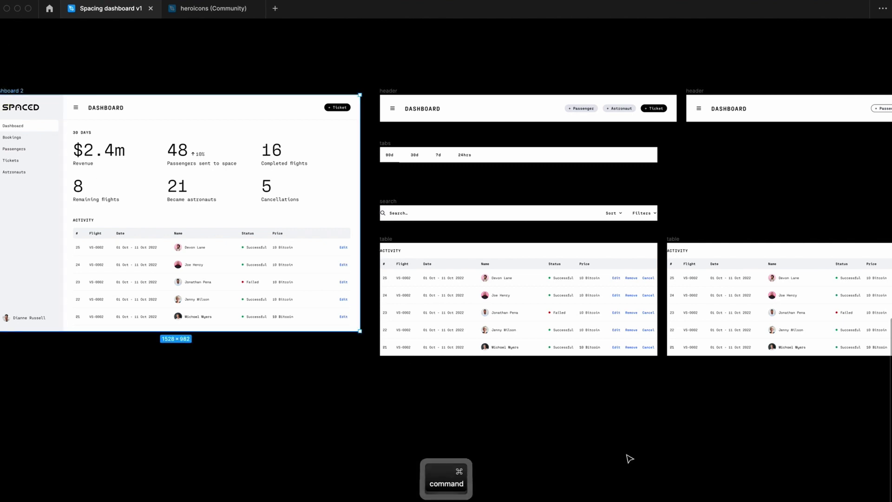
pyautogui.press('super+d')
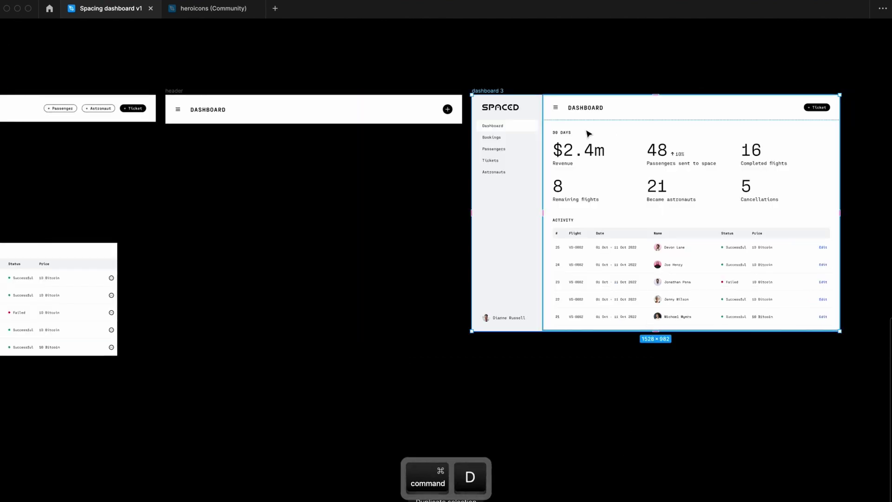
pyautogui.click(173, 91)
pyautogui.press('super+c')
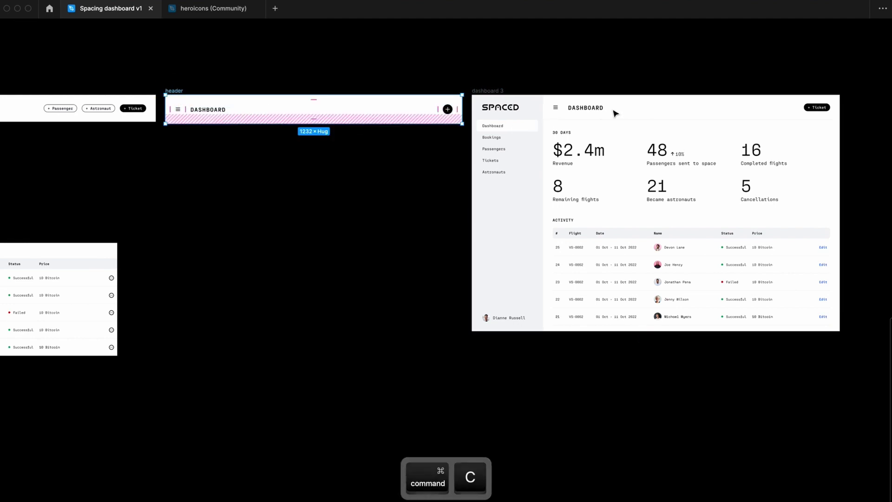
# - Paste the compact header at the top of dashboard 3's main and delete the old header
pyautogui.click(478, 93)
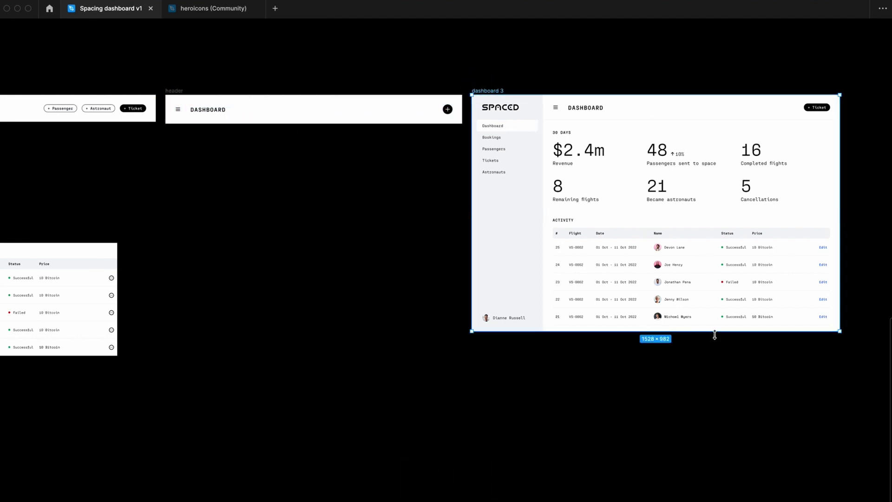
pyautogui.click(648, 156)
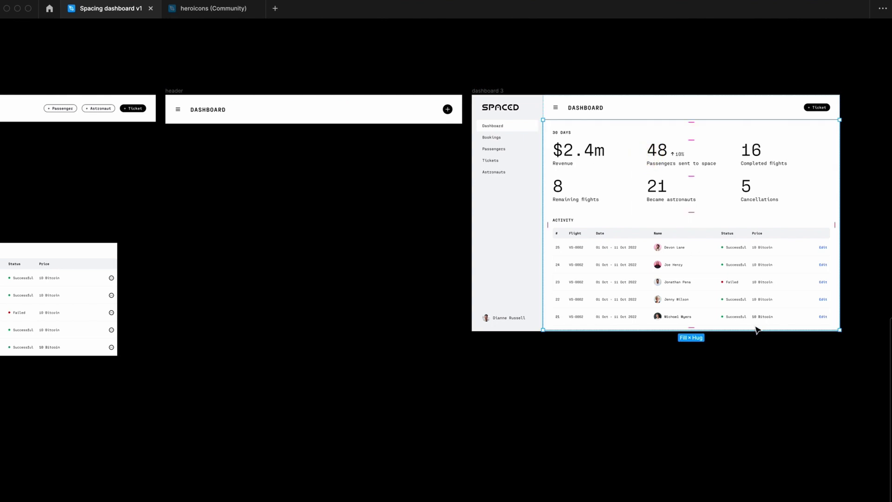
pyautogui.press('super+period')
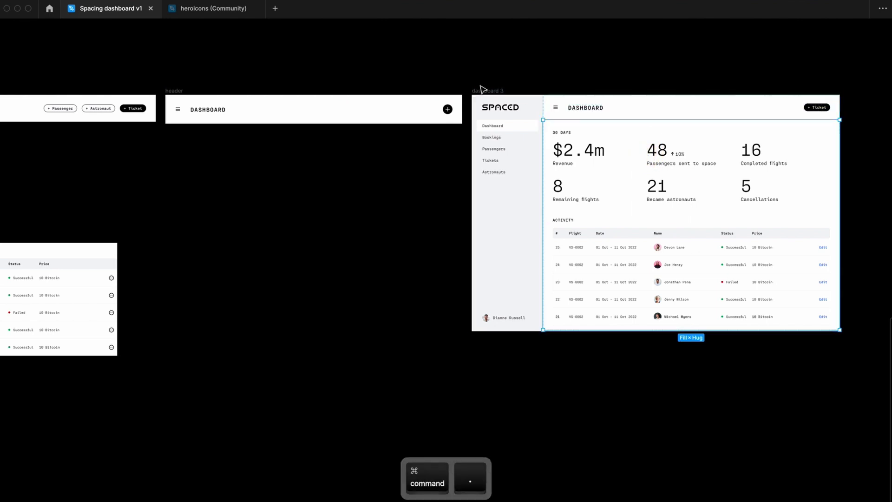
pyautogui.press('super+period')
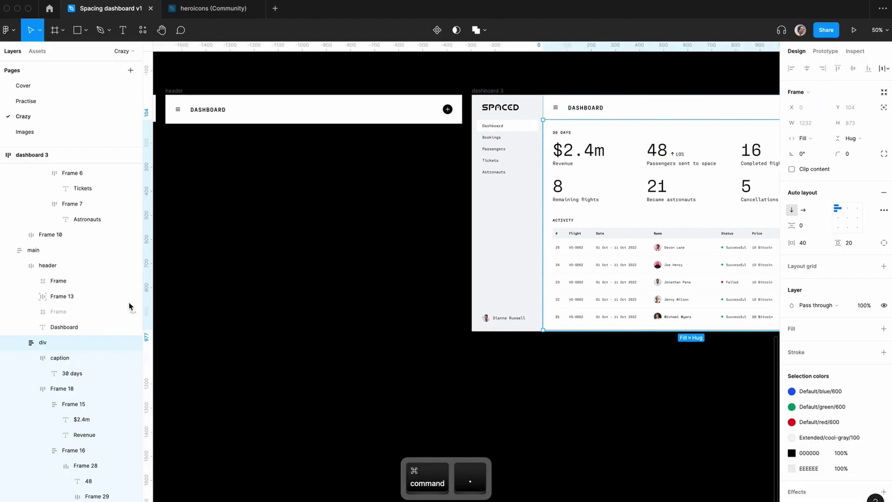
pyautogui.click(33, 250)
pyautogui.press('super+v')
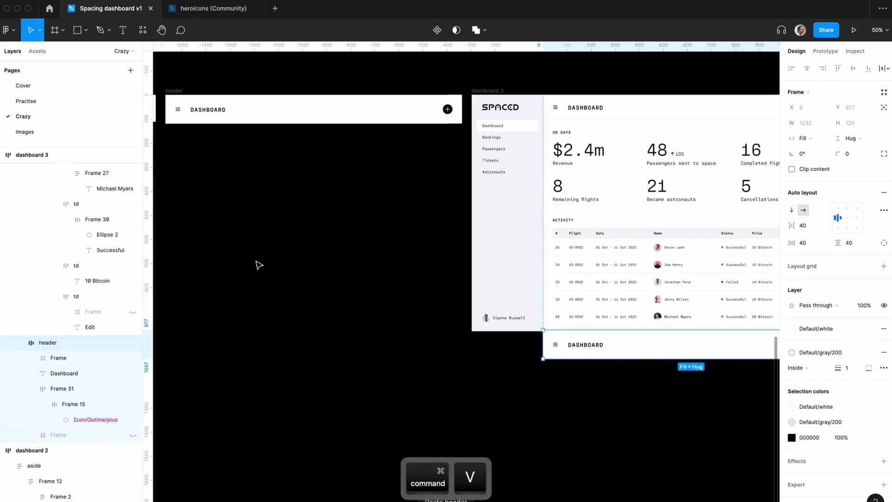
pyautogui.press('super+alt+bracketright')
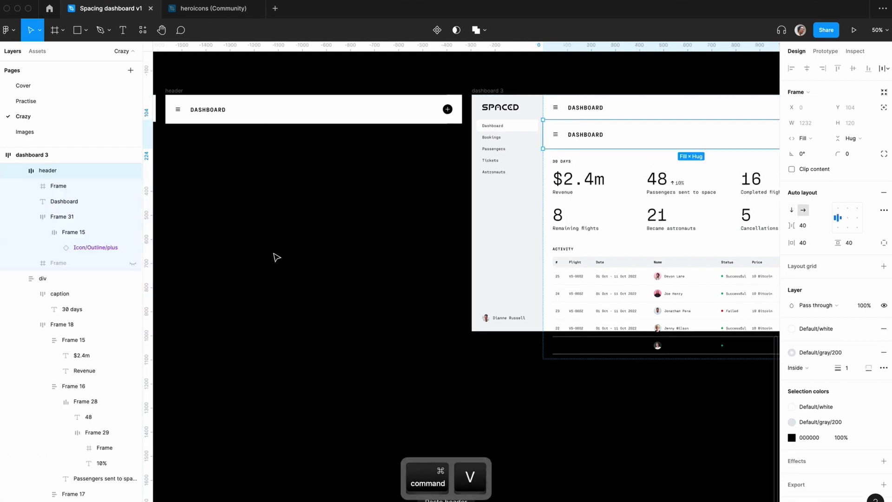
pyautogui.click(598, 114)
pyautogui.press('Delete')
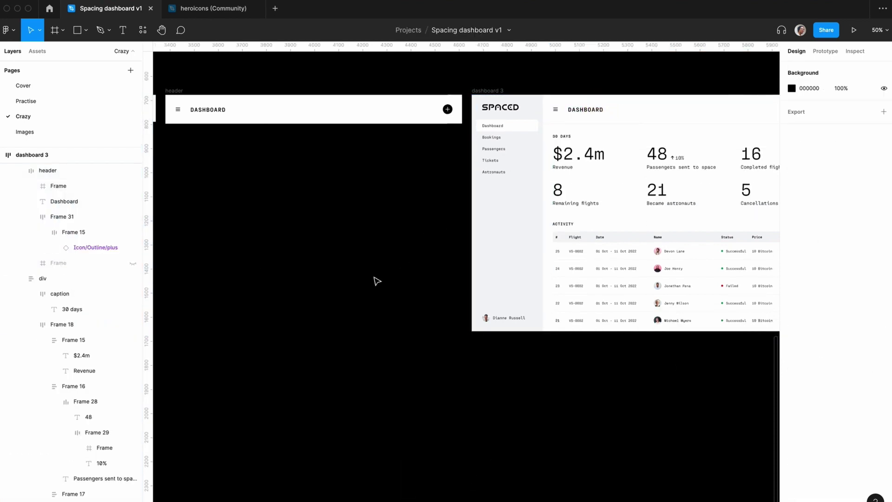
pyautogui.hscroll(5, 376, 281)
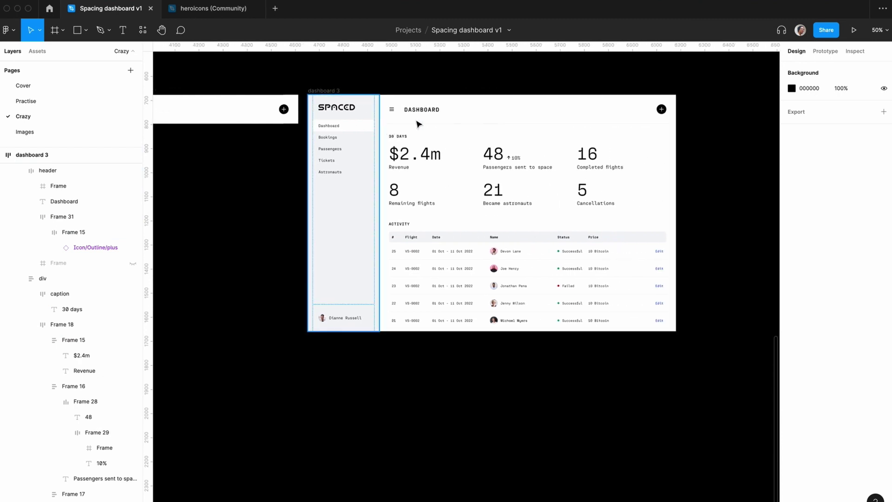
pyautogui.hscroll(-10, 393, 191)
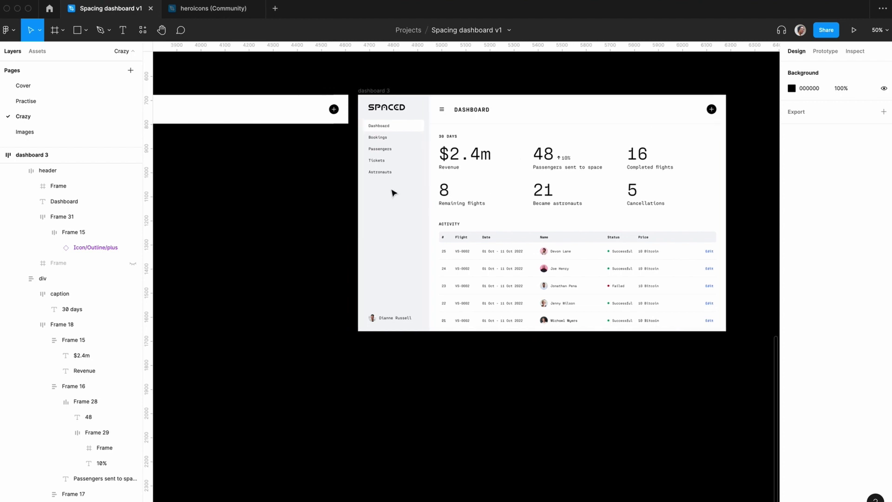
# - Copy the 90d/30d/7d/24hrs tabs row into dashboard 3 above the $2.4m stats and delete '30 DAYS'
pyautogui.hscroll(-12, 394, 193)
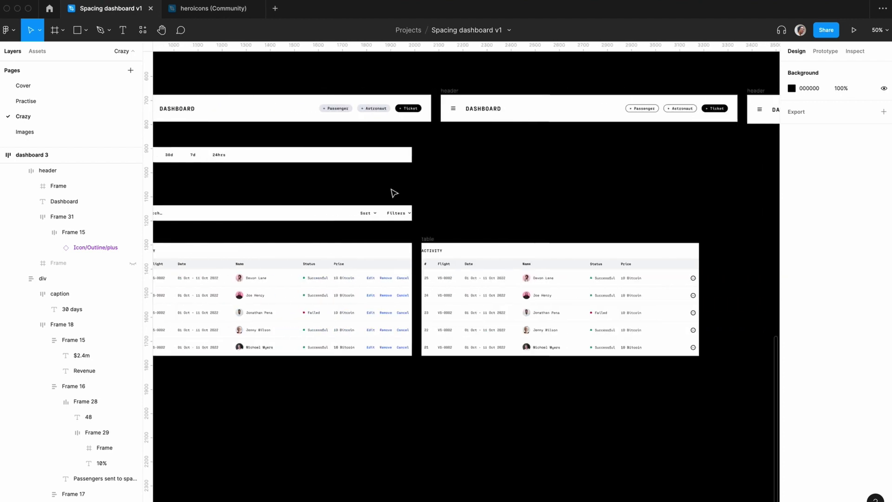
pyautogui.hscroll(-4, 392, 193)
pyautogui.click(272, 145)
pyautogui.press('super+c')
pyautogui.hscroll(14, 597, 185)
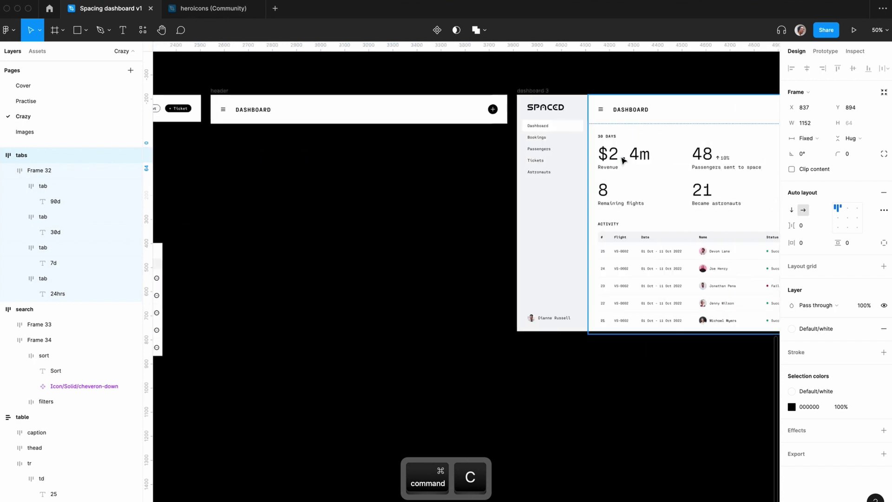
pyautogui.click(634, 141)
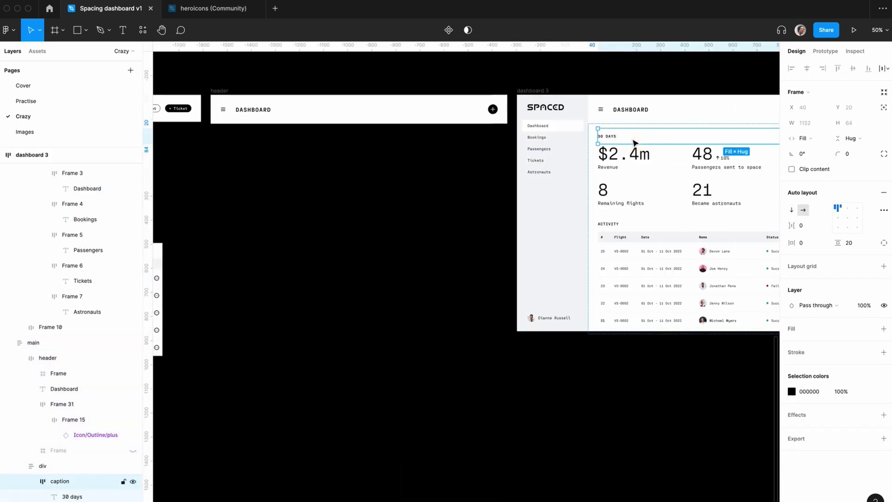
pyautogui.click(592, 135)
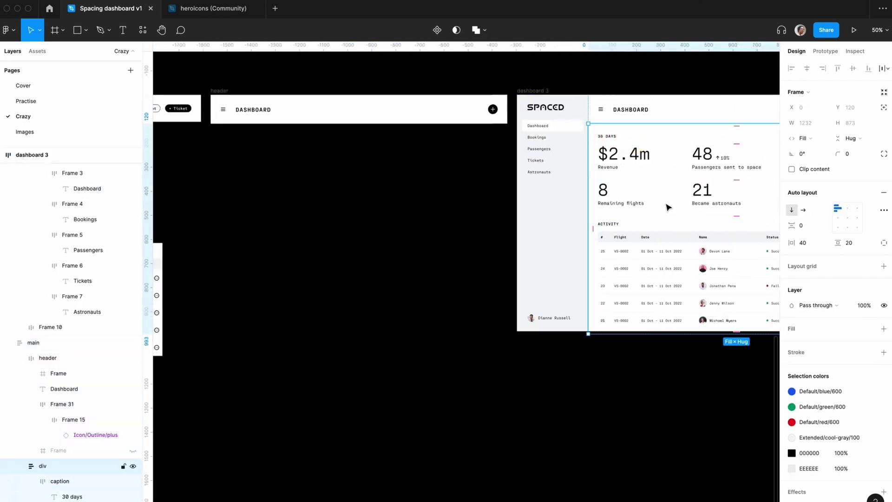
pyautogui.press('super+v')
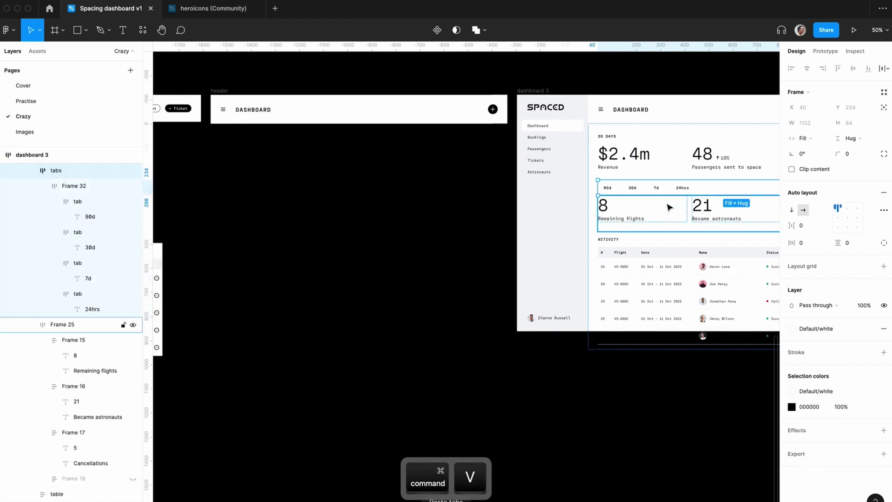
pyautogui.moveTo(669, 207); pyautogui.dragTo(636, 148)
pyautogui.click(620, 136)
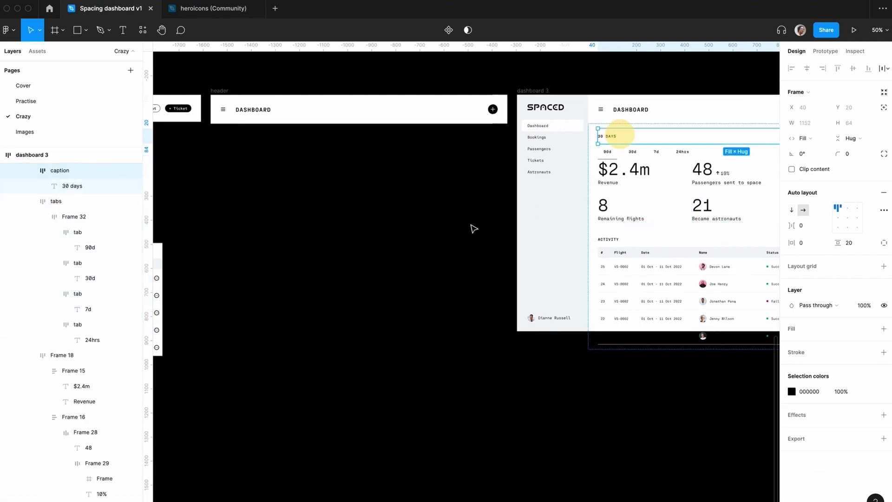
pyautogui.press('Delete')
pyautogui.hscroll(4, 389, 249)
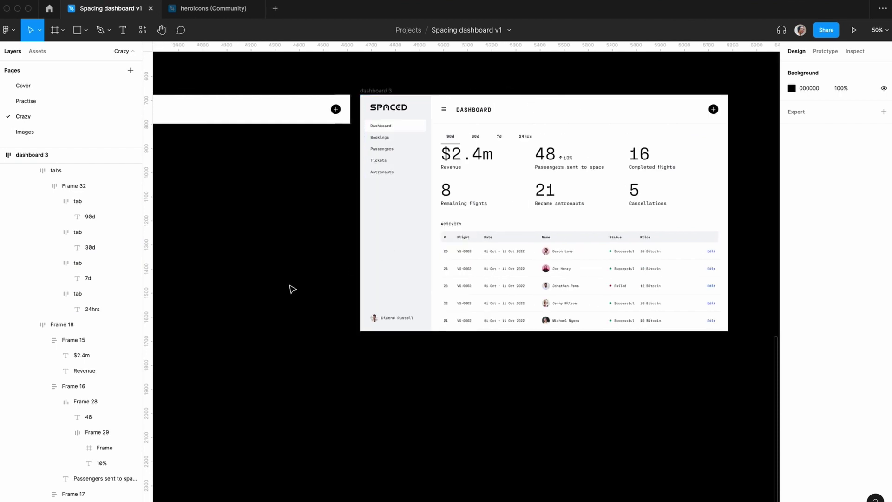
# - Navigate to dashboard 3 and select its tabs row frame
pyautogui.hscroll(-5, 292, 289)
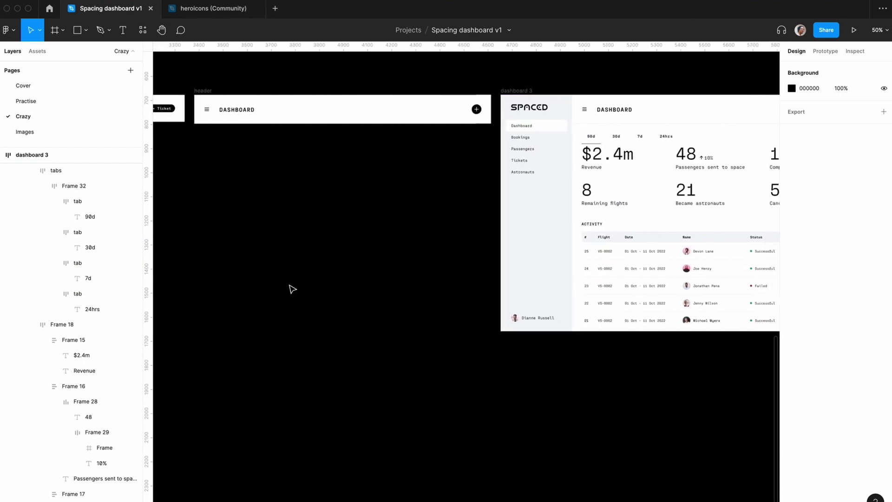
pyautogui.hscroll(-15, 291, 289)
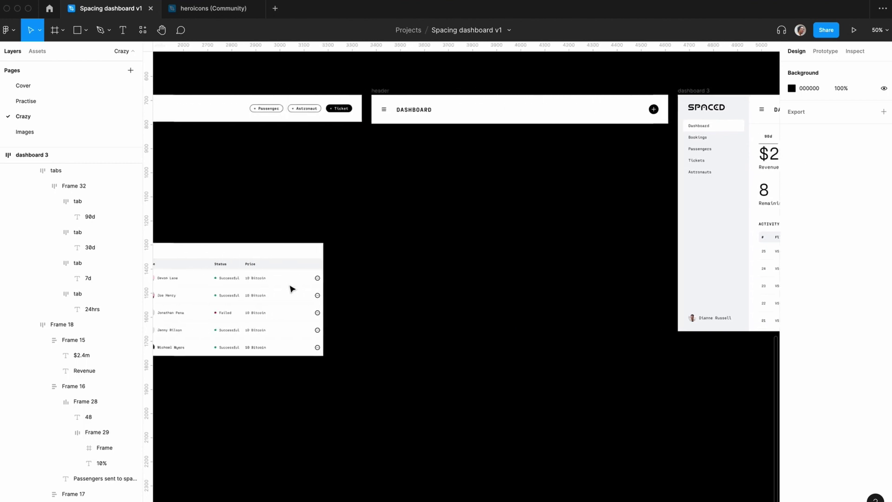
pyautogui.hscroll(10, 291, 289)
pyautogui.scroll(5, 375, 313)
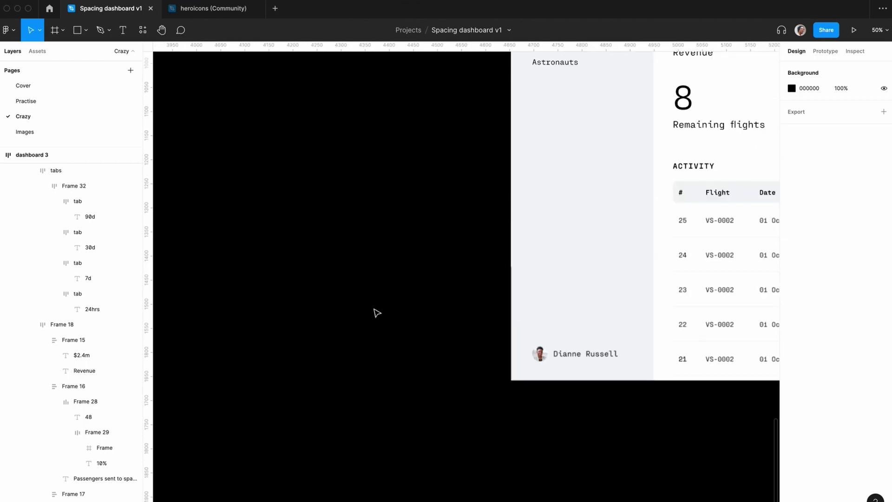
pyautogui.scroll(8, 374, 313)
pyautogui.hscroll(5, 374, 313)
pyautogui.hscroll(3, 376, 312)
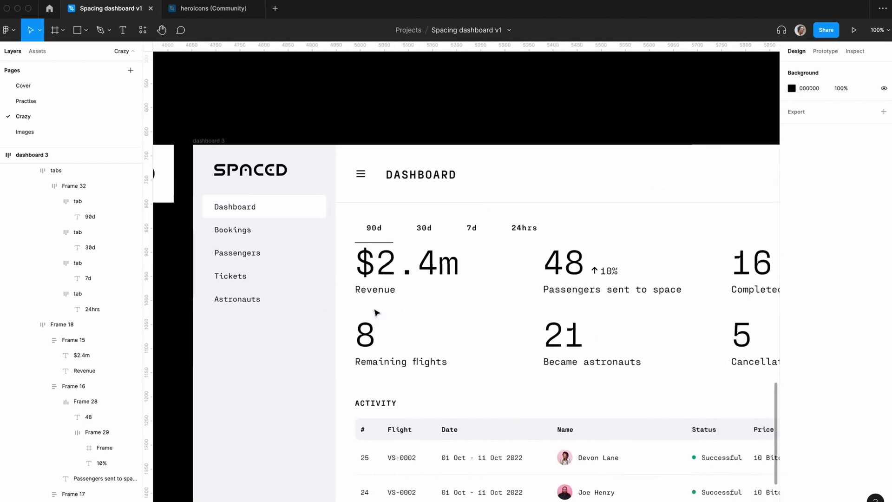
pyautogui.click(427, 238)
pyautogui.click(426, 239)
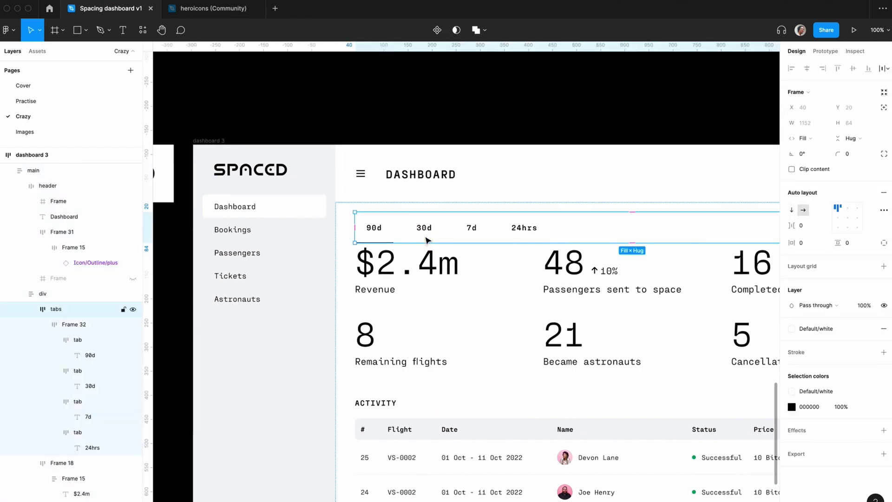
pyautogui.hscroll(6, 426, 239)
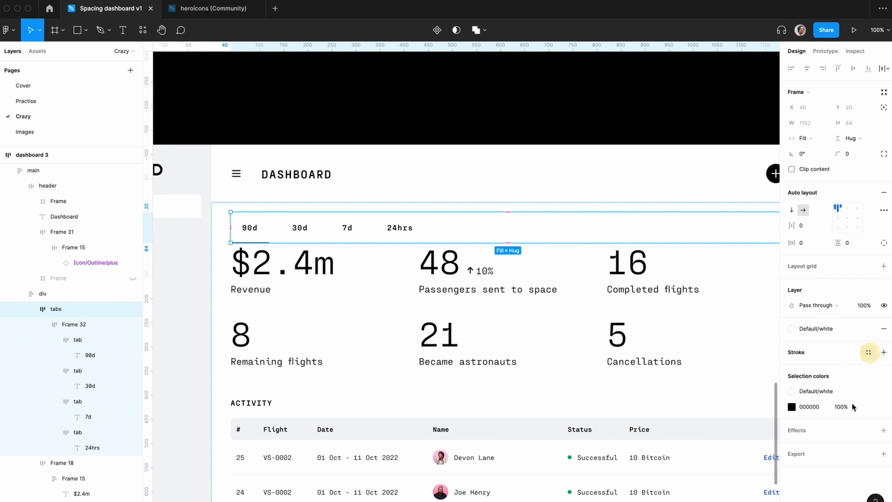
# - Give the tabs row a Default/gray/200 stroke on the bottom side only
pyautogui.click(871, 355)
pyautogui.click(829, 466)
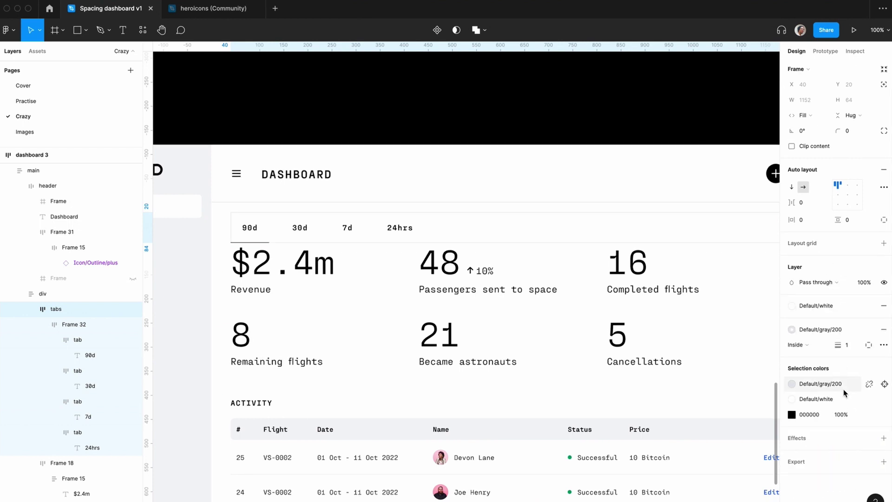
pyautogui.click(868, 346)
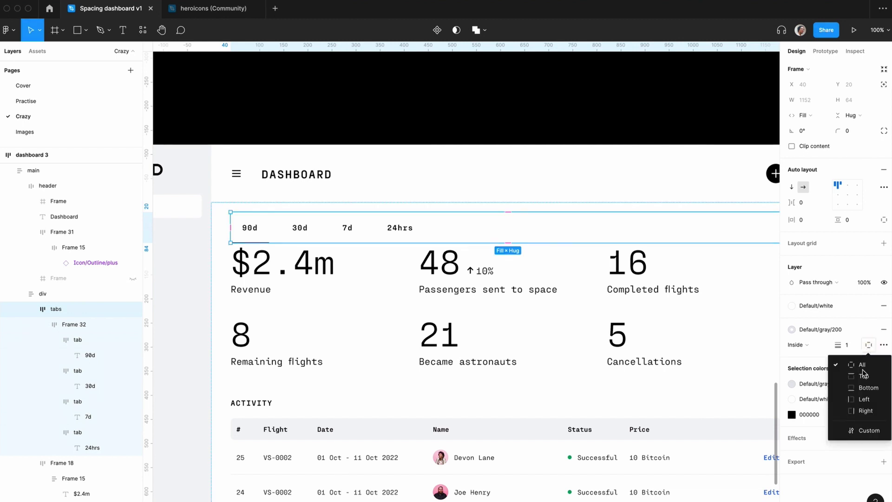
pyautogui.click(848, 382)
pyautogui.click(593, 108)
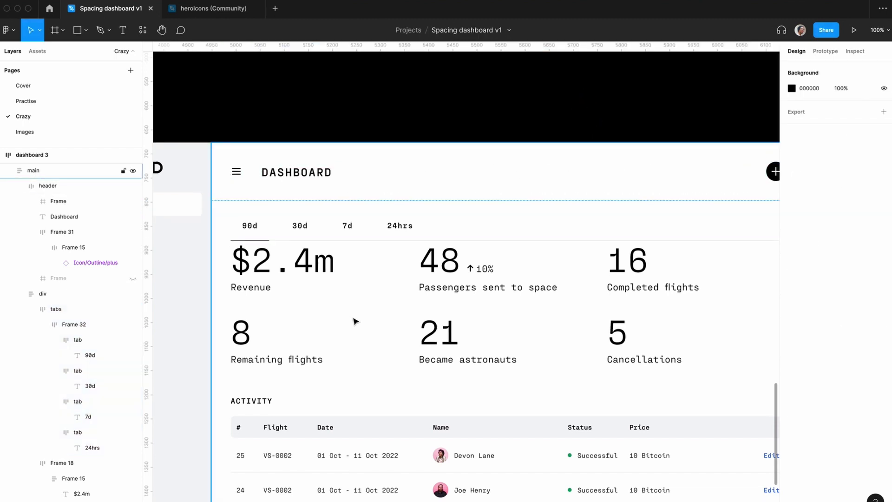
# - Give the stats row frame 40 px of top padding
pyautogui.scroll(-2, 356, 320)
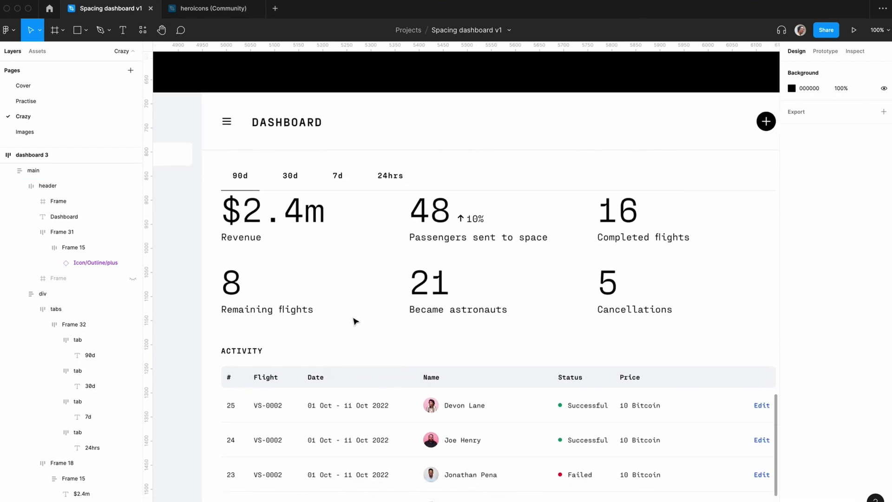
pyautogui.click(294, 226)
pyautogui.click(295, 227)
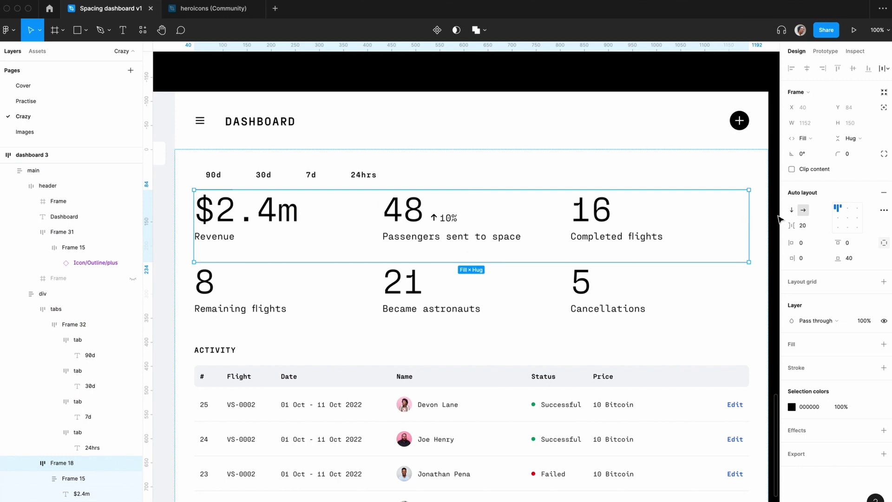
pyautogui.click(850, 243)
pyautogui.write('40')
pyautogui.press('Return')
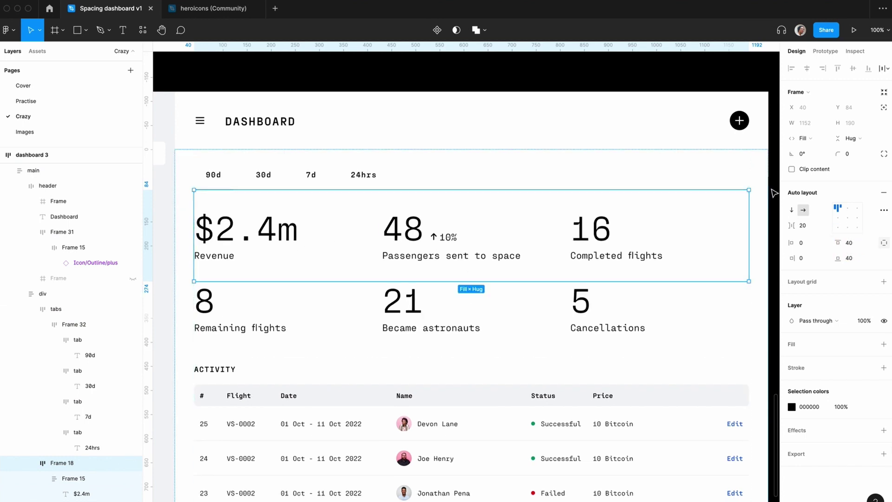
pyautogui.click(774, 193)
# - Turn on Clip content for the dashboard 3 frame
pyautogui.press('-')
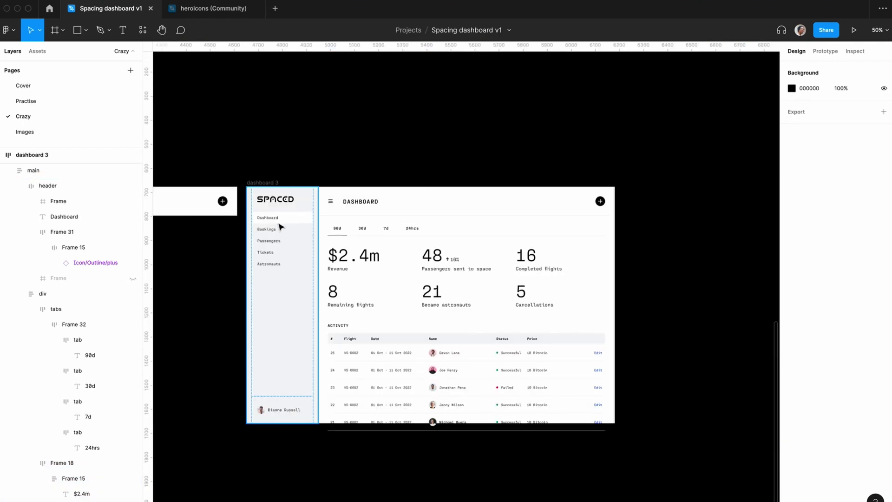
pyautogui.click(257, 186)
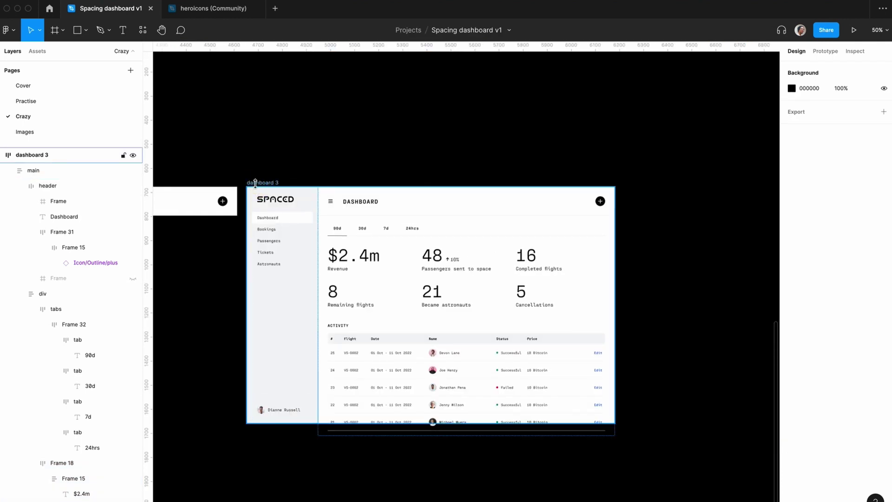
pyautogui.click(792, 171)
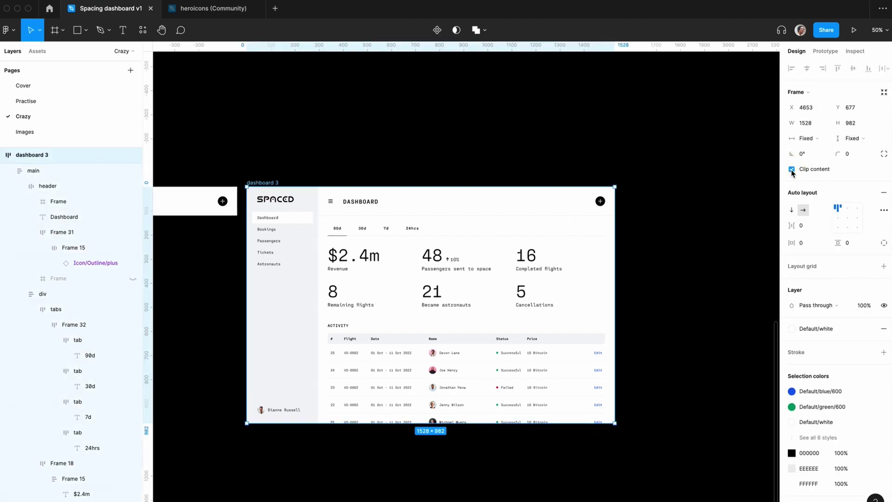
pyautogui.click(663, 420)
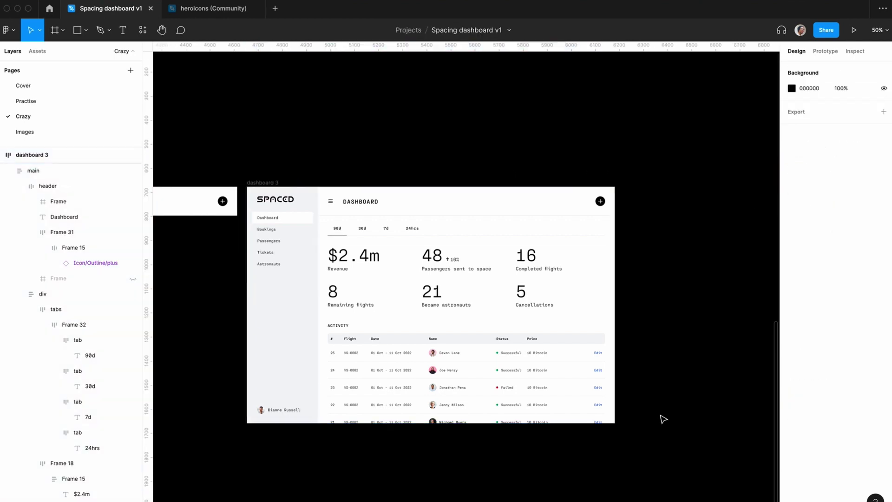
pyautogui.hotkey('shift', '0')
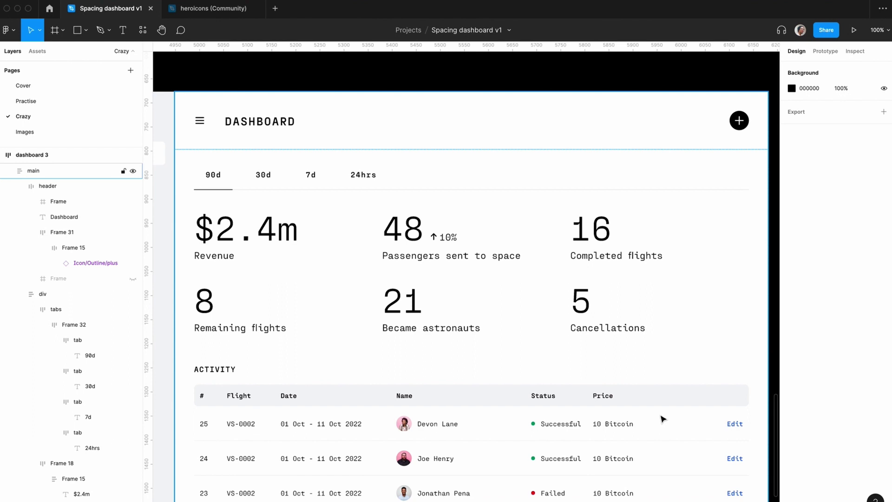
# - Copy the search bar frame and paste it into dashboard 3's table
pyautogui.press('-')
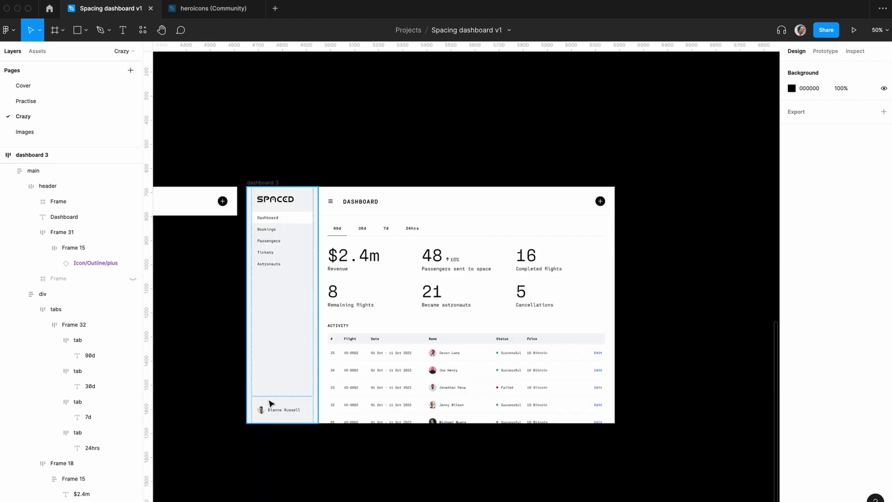
pyautogui.hscroll(-5, 271, 400)
pyautogui.hscroll(-15, 271, 400)
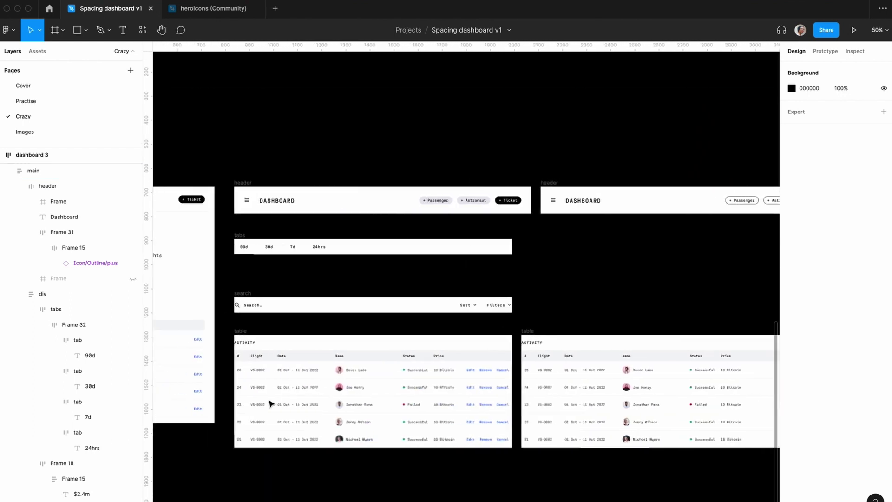
pyautogui.click(265, 298)
pyautogui.press('super+c')
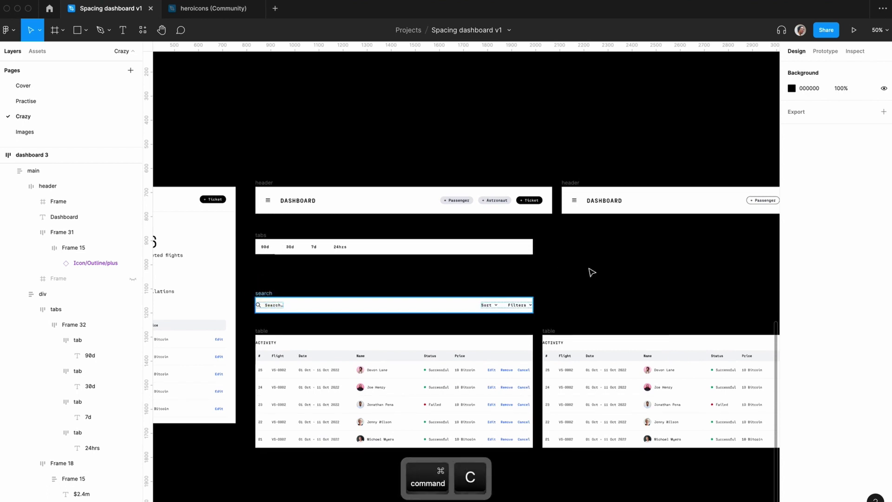
pyautogui.hscroll(14, 591, 272)
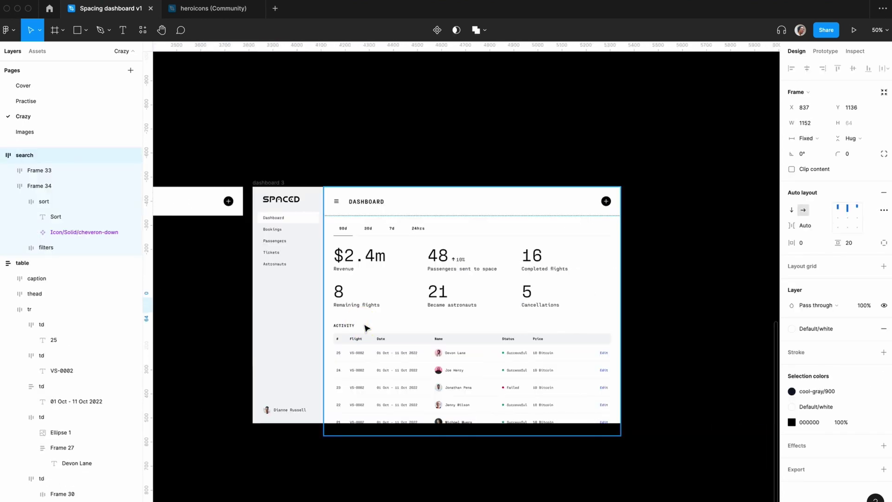
pyautogui.click(351, 327)
pyautogui.press('super+v')
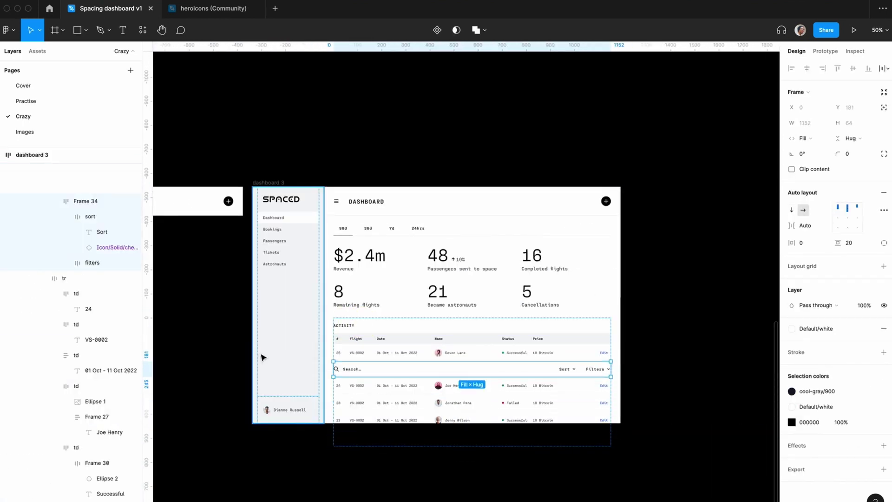
# - Copy the flight table after deleting its ACTIVITY caption
pyautogui.click(524, 478)
pyautogui.scroll(-3, 298, 319)
pyautogui.click(524, 404)
pyautogui.press('super+c')
pyautogui.scroll(3, 523, 404)
pyautogui.hscroll(-10, 530, 409)
pyautogui.click(36, 170)
pyautogui.press('Delete')
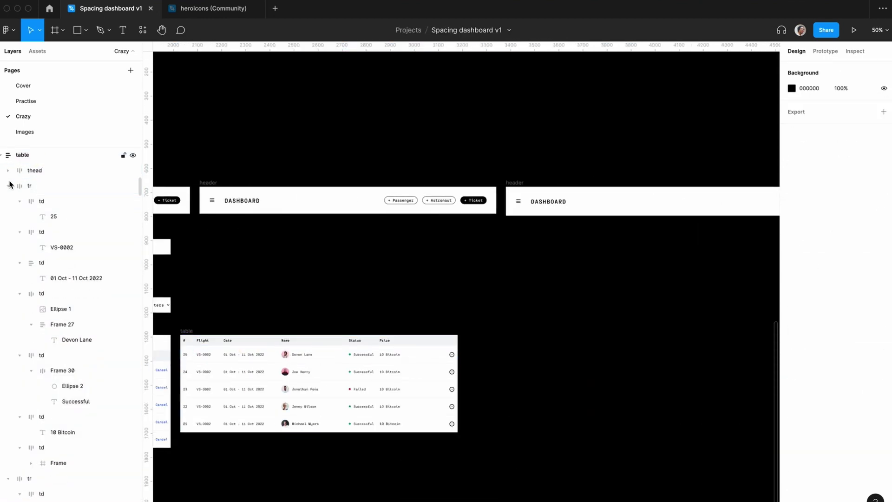
pyautogui.press('super+c')
# - Paste the table into dashboard 3 and move the search bar above it
pyautogui.hscroll(10, 537, 339)
pyautogui.click(406, 333)
pyautogui.press('super+v')
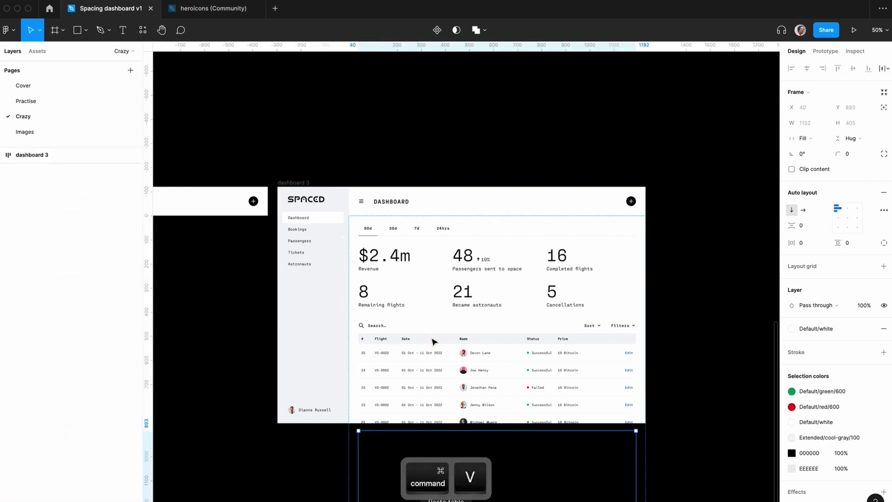
pyautogui.press('super+x')
pyautogui.click(406, 328)
pyautogui.press('Escape')
pyautogui.click(406, 328)
pyautogui.press('super+v')
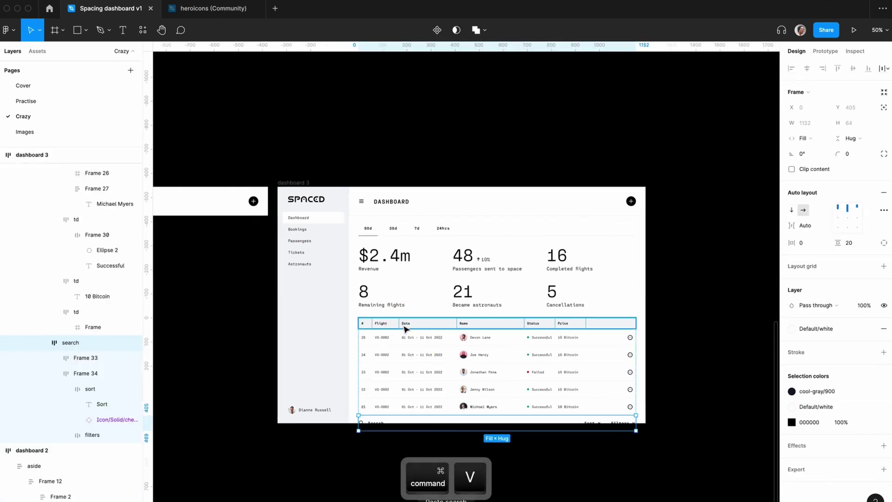
pyautogui.moveTo(69, 241); pyautogui.dragTo(70, 225)
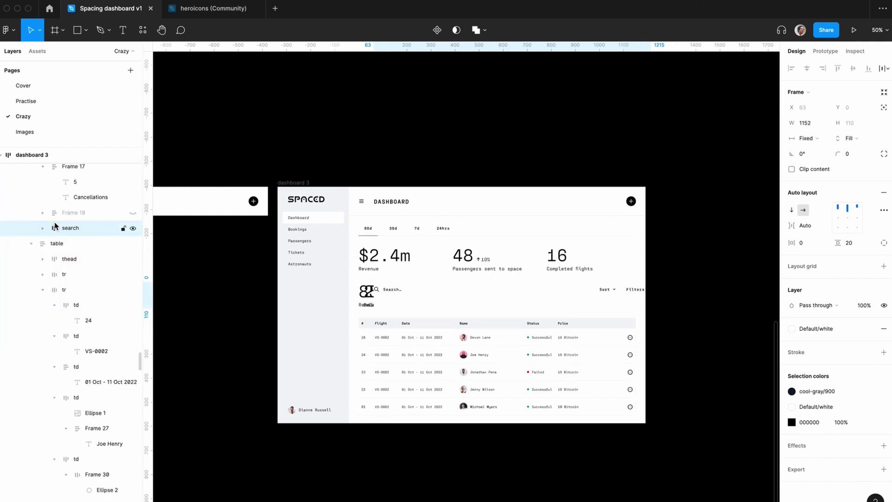
# - Wrap the search bar and table in an auto-layout frame set to Fill width
pyautogui.keyDown('shift'); pyautogui.click(47, 315); pyautogui.keyUp('shift')
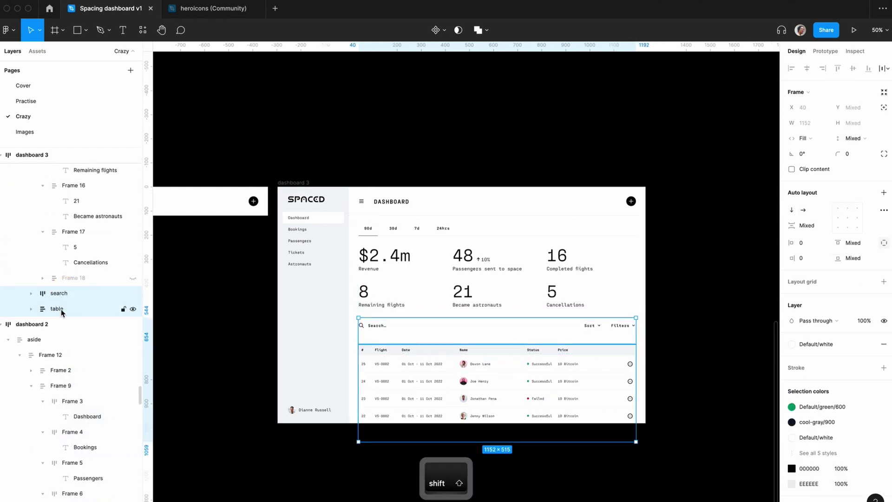
pyautogui.hotkey('shift', 'a')
pyautogui.click(851, 139)
pyautogui.click(853, 152)
pyautogui.click(682, 384)
pyautogui.hotkey('shift', '0')
pyautogui.press('super+backslash')
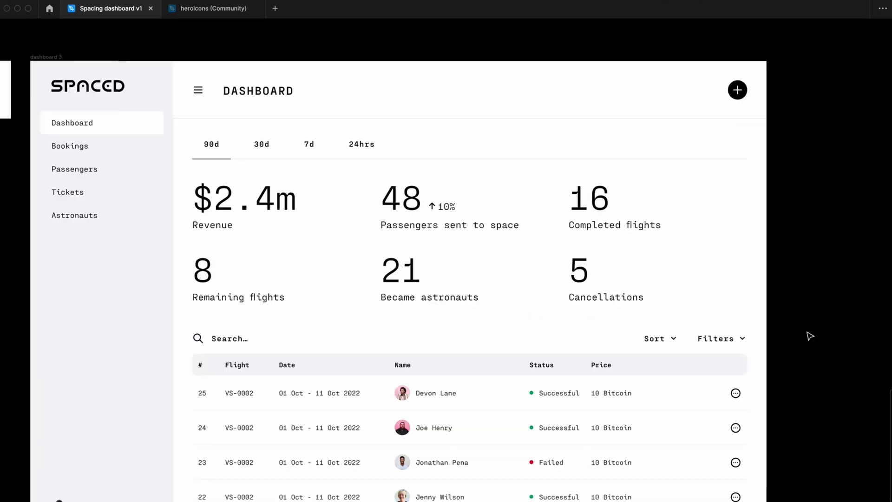
pyautogui.scroll(-5, 452, 265)
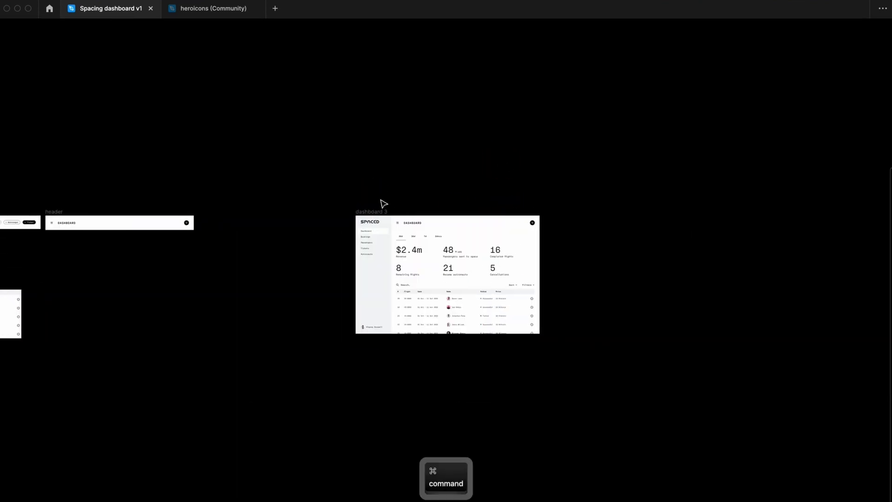
pyautogui.press('super+equal')
pyautogui.press('super+equal')
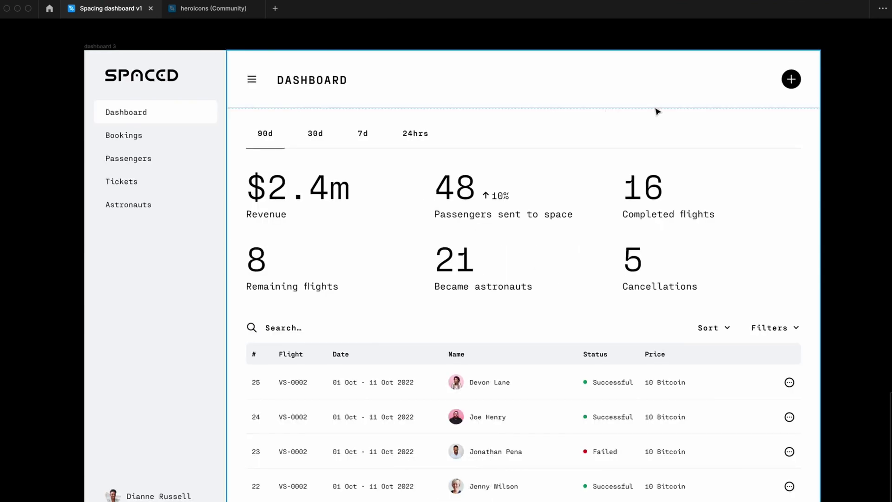
# - Set the sidebar logo container to a fixed 120 px height
pyautogui.click(267, 109)
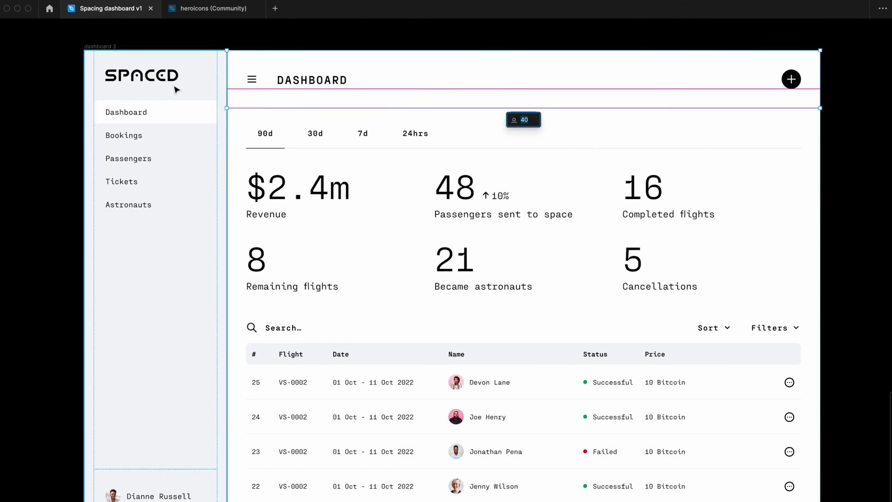
pyautogui.hotkey('ctrl', '.')
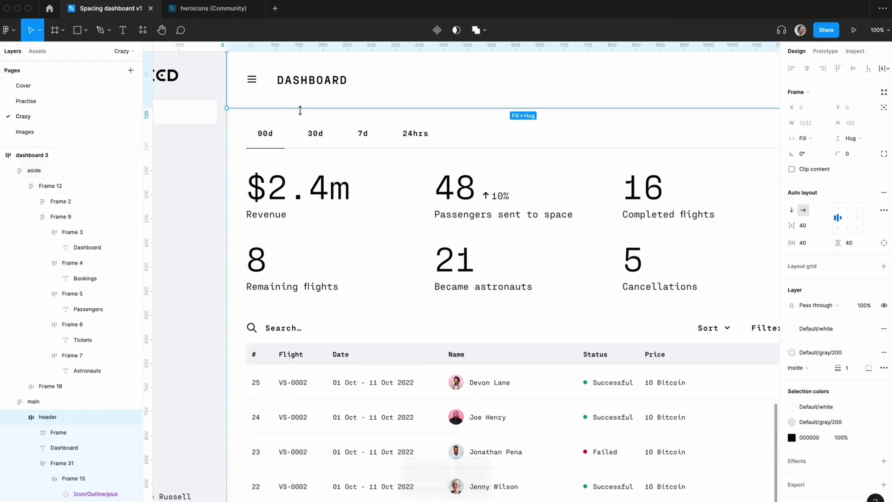
pyautogui.click(204, 94)
pyautogui.click(204, 94)
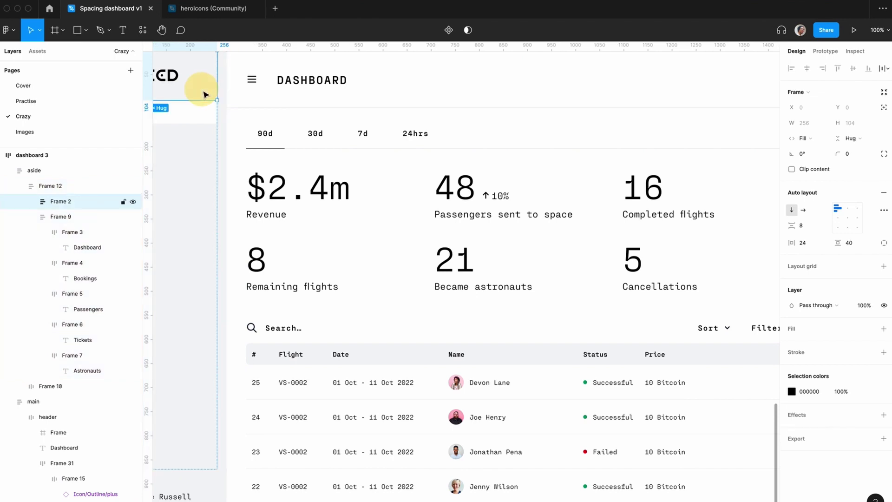
pyautogui.click(856, 137)
pyautogui.click(856, 132)
pyautogui.click(857, 122)
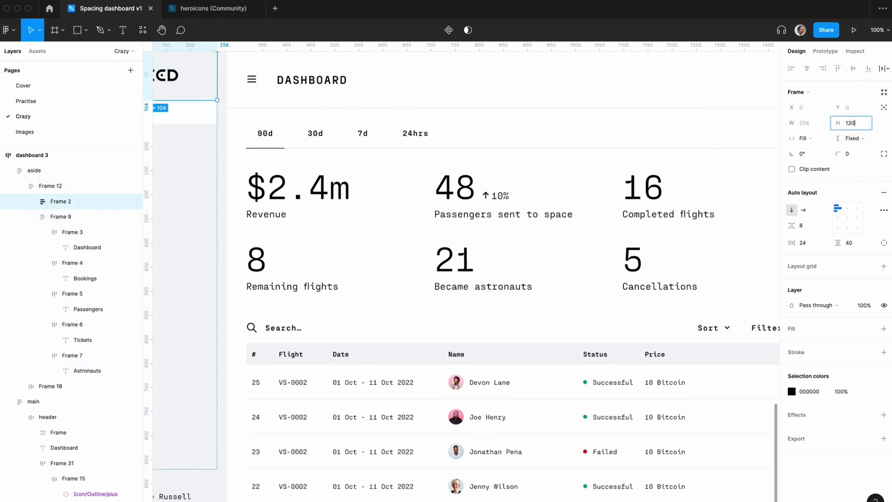
pyautogui.write('120')
pyautogui.press('Return')
# - Align the SPACED logo middle-left so it sits vertically centred
pyautogui.hscroll(-2, 250, 120)
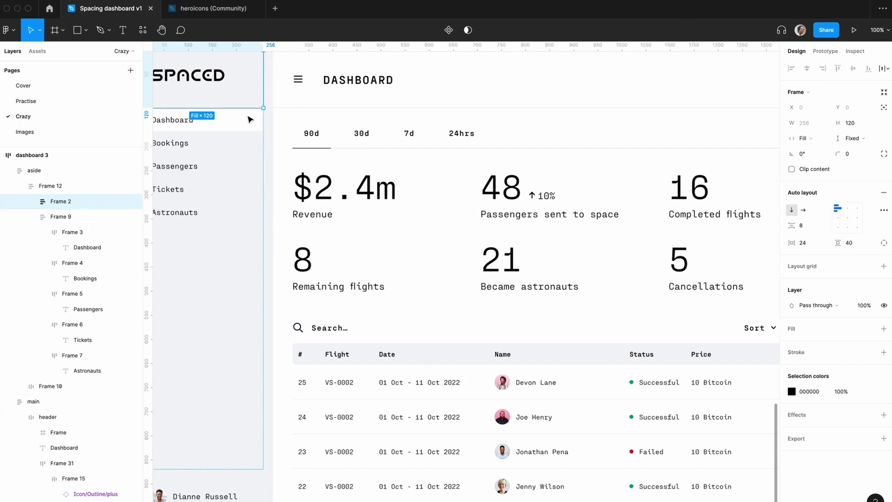
pyautogui.hscroll(-4, 250, 120)
pyautogui.scroll(2, 329, 121)
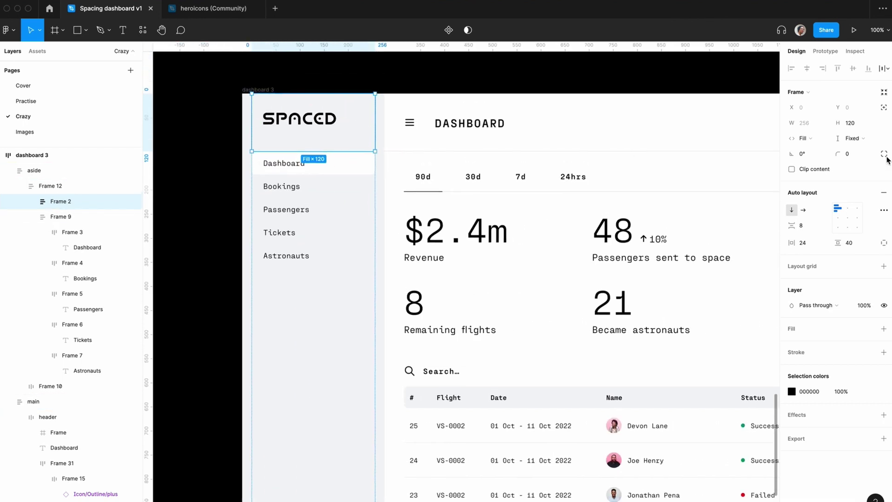
pyautogui.click(837, 217)
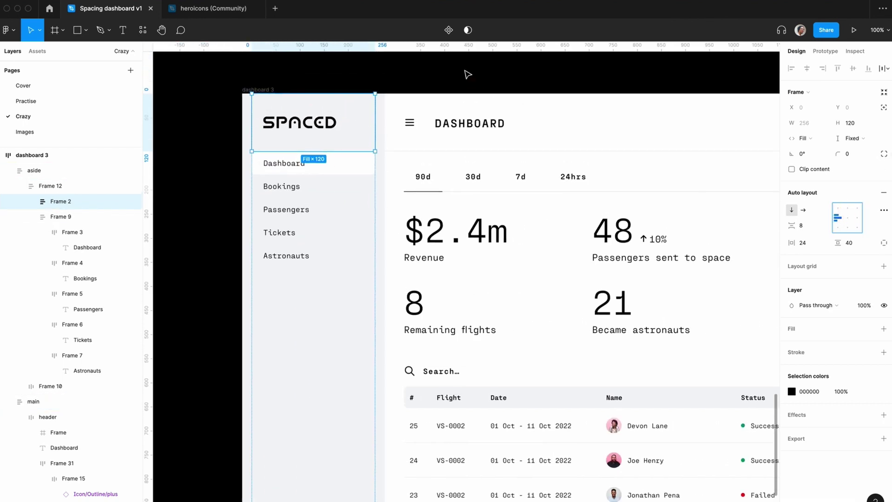
pyautogui.click(466, 73)
# - Hide the UI with Cmd+. and zoom and pan across dashboard 3 to inspect it
pyautogui.press('-')
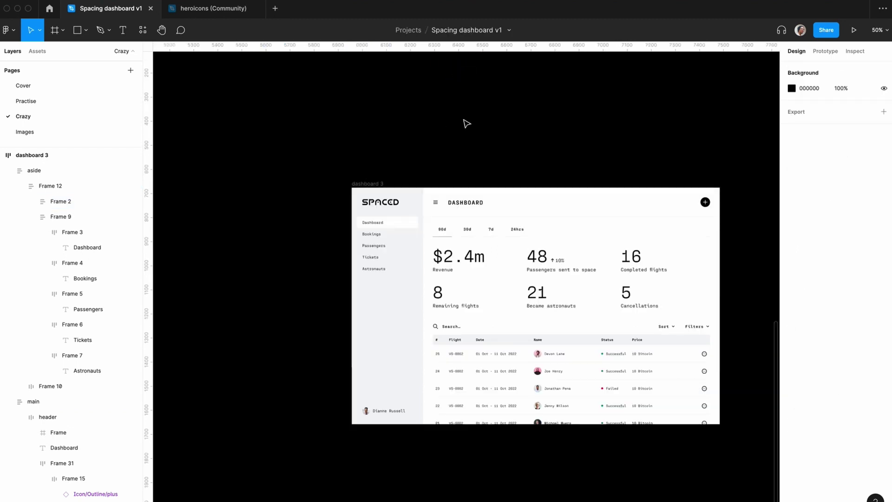
pyautogui.hscroll(3, 466, 124)
pyautogui.press('super+period')
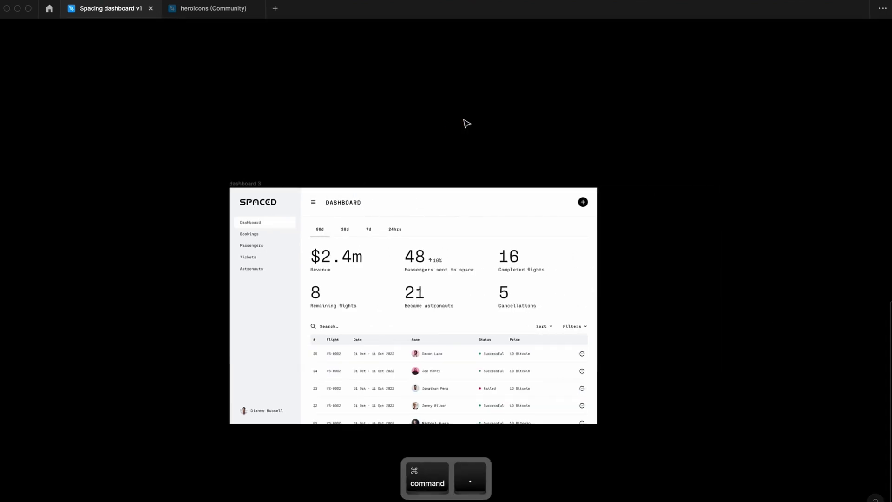
pyautogui.press('+')
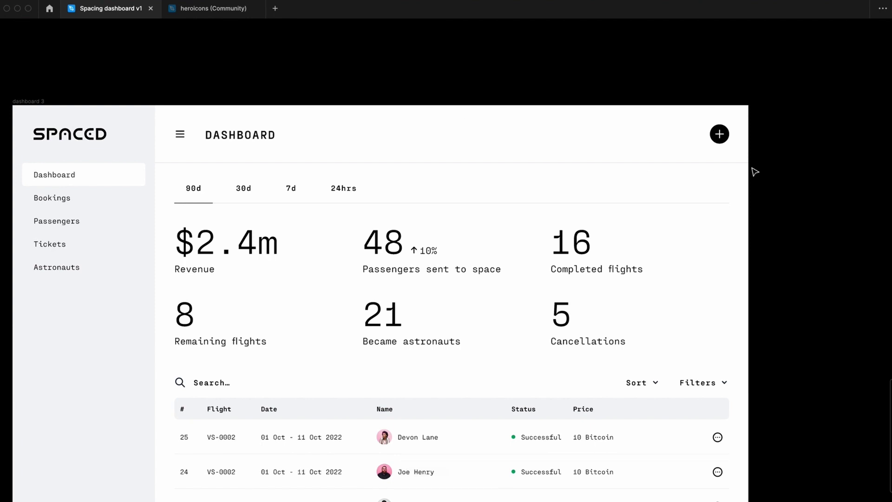
pyautogui.hscroll(-3, 752, 171)
pyautogui.scroll(-1, 752, 172)
pyautogui.scroll(-2, 753, 171)
pyautogui.hscroll(-1, 752, 171)
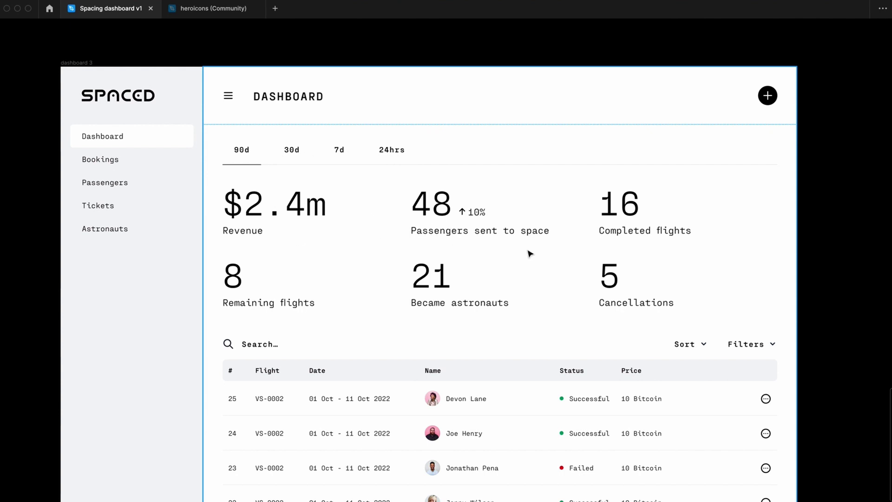
pyautogui.scroll(-3, 530, 253)
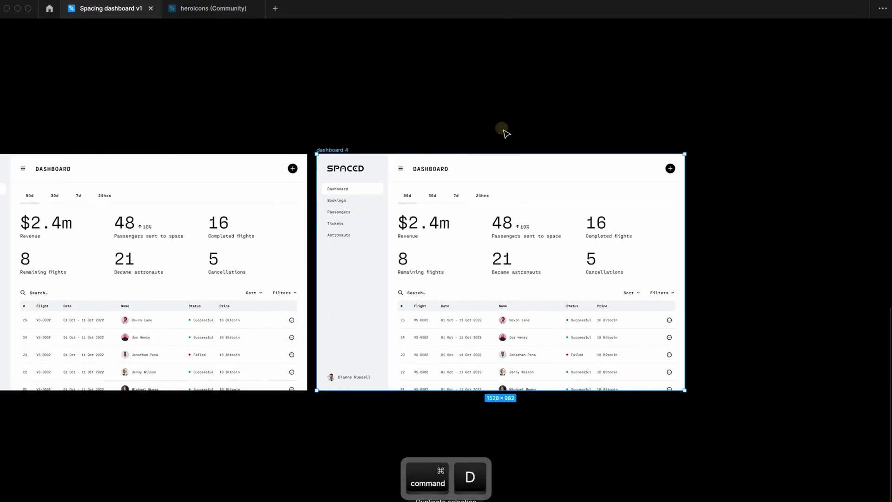
# - Drag the dashboard 4 frame rightward away from dashboard 3, then zoom in on it
pyautogui.click(402, 154)
pyautogui.moveTo(400, 155); pyautogui.dragTo(477, 149)
pyautogui.click(396, 123)
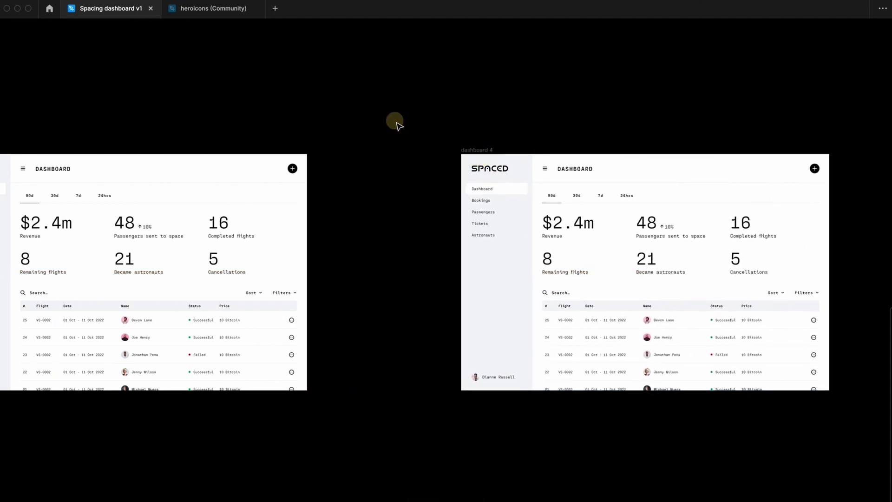
pyautogui.hscroll(4, 396, 123)
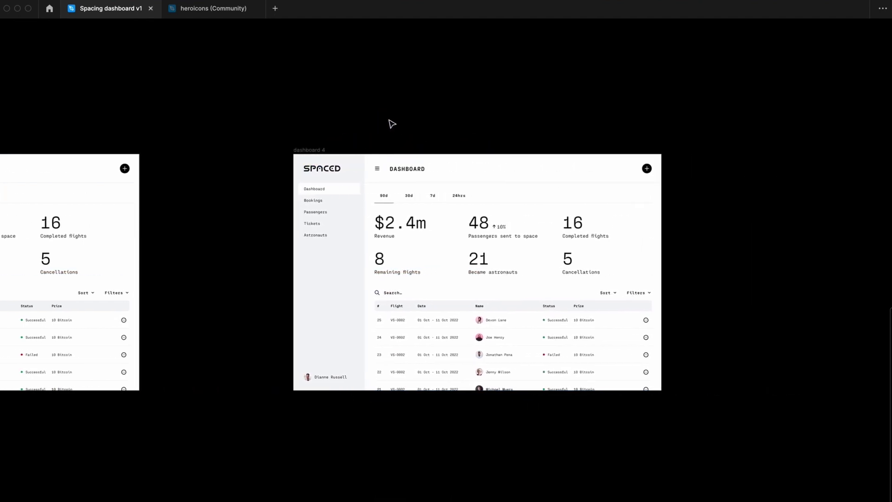
pyautogui.press('super')
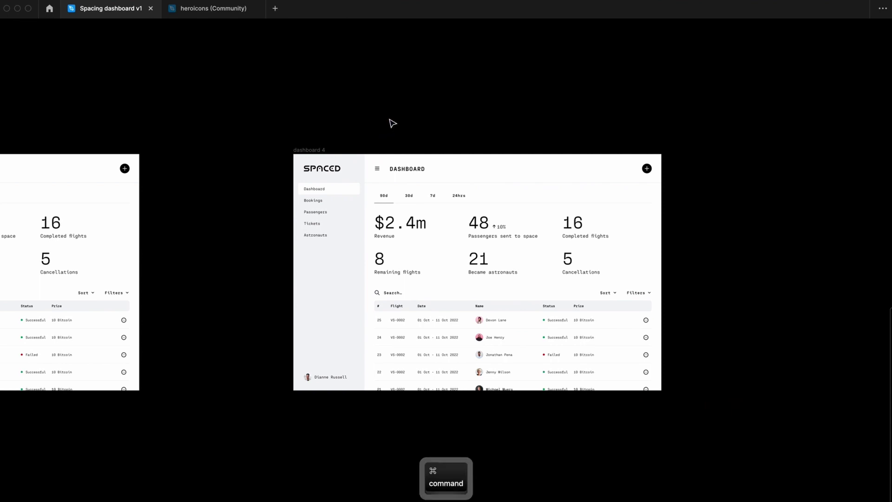
pyautogui.press('super+equal')
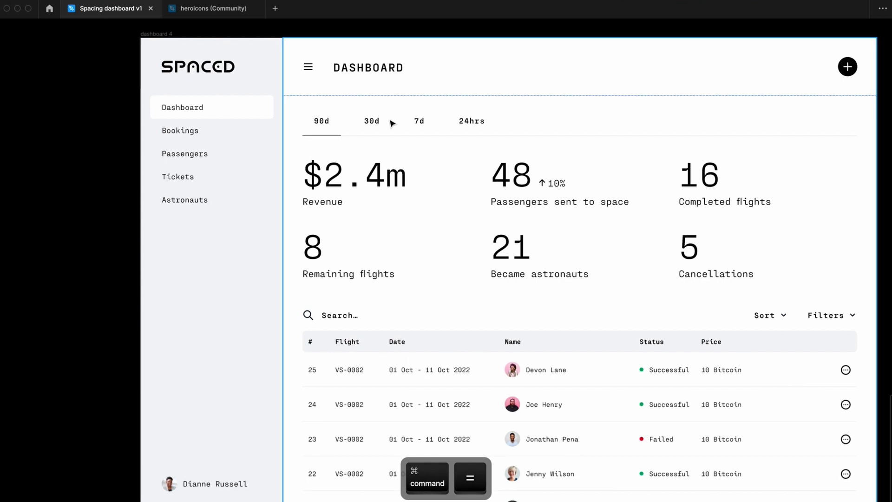
pyautogui.hscroll(2, 393, 123)
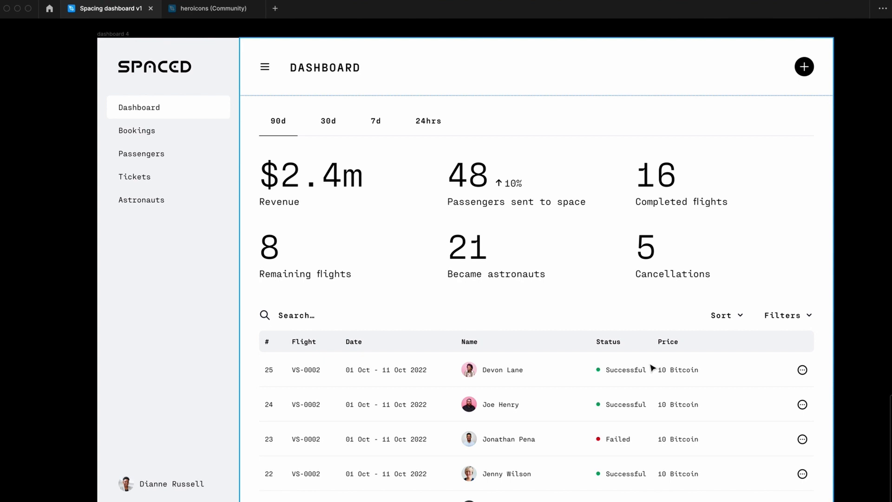
# - Set the main content area's horizontal padding to 0
pyautogui.click(432, 353)
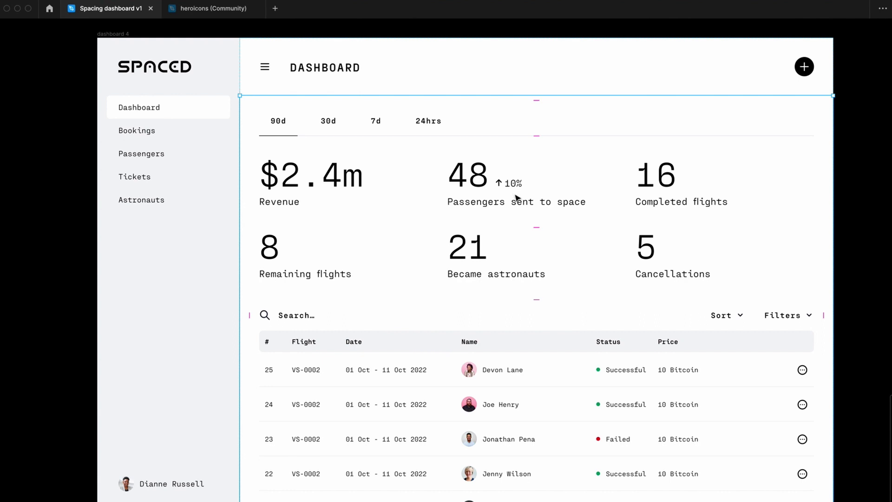
pyautogui.press('super+period')
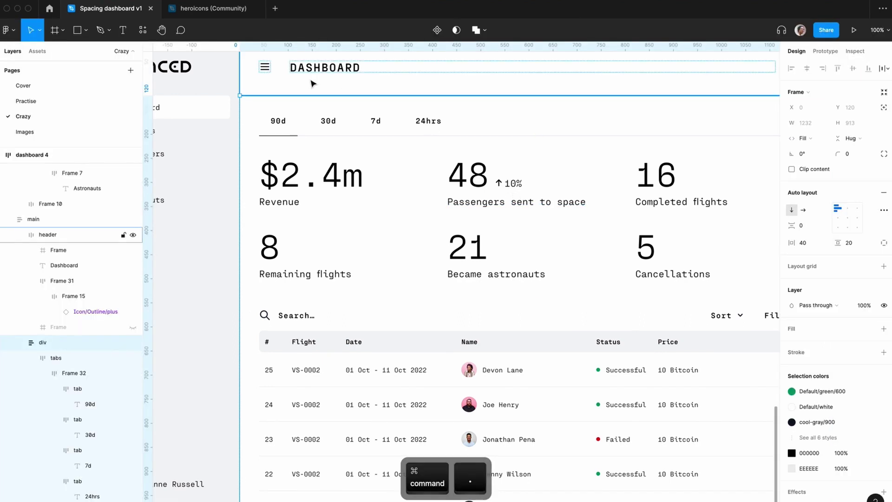
pyautogui.click(806, 246)
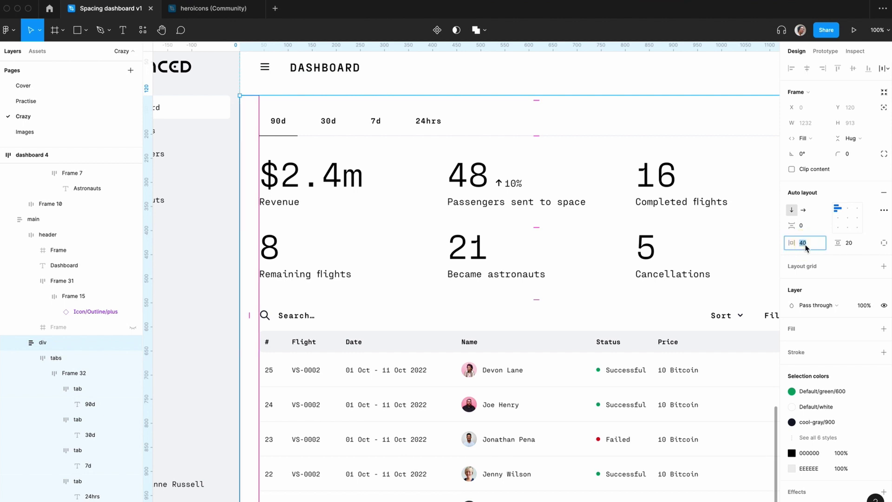
pyautogui.write('0')
pyautogui.press('Return')
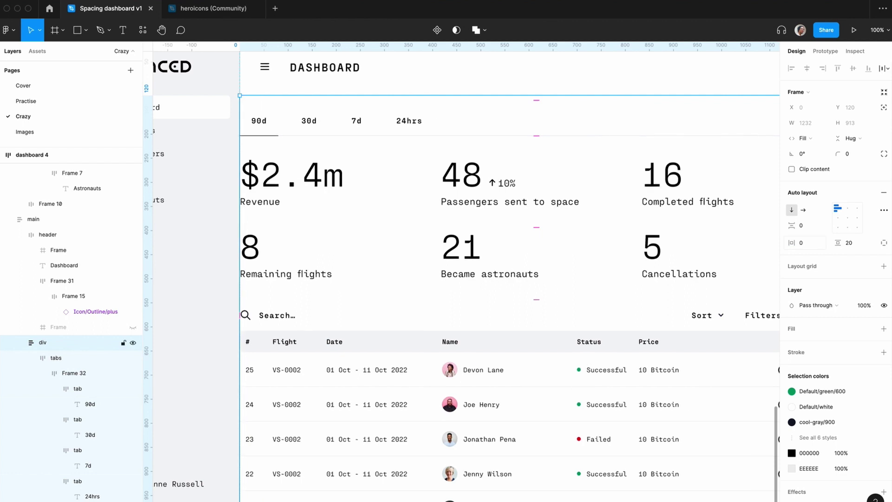
# - Select all four date tabs (90d–24hrs) and give them 40 px horizontal padding
pyautogui.scroll(3, 339, 208)
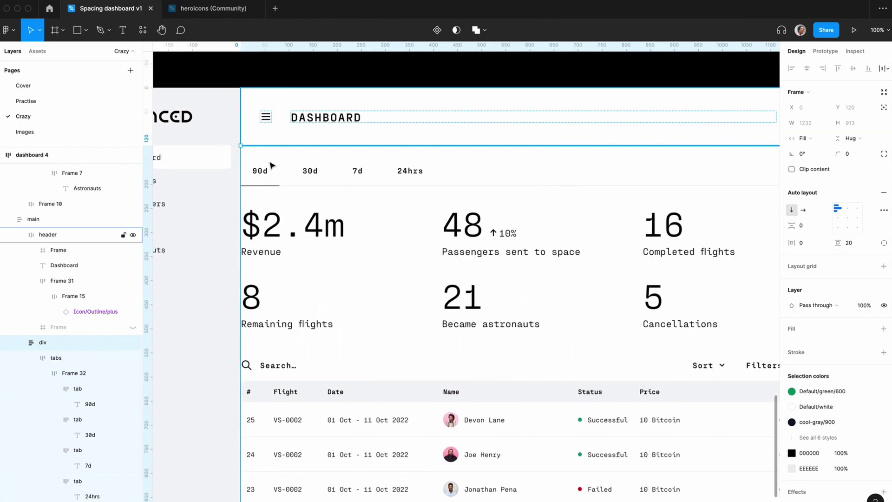
pyautogui.click(270, 175)
pyautogui.click(271, 174)
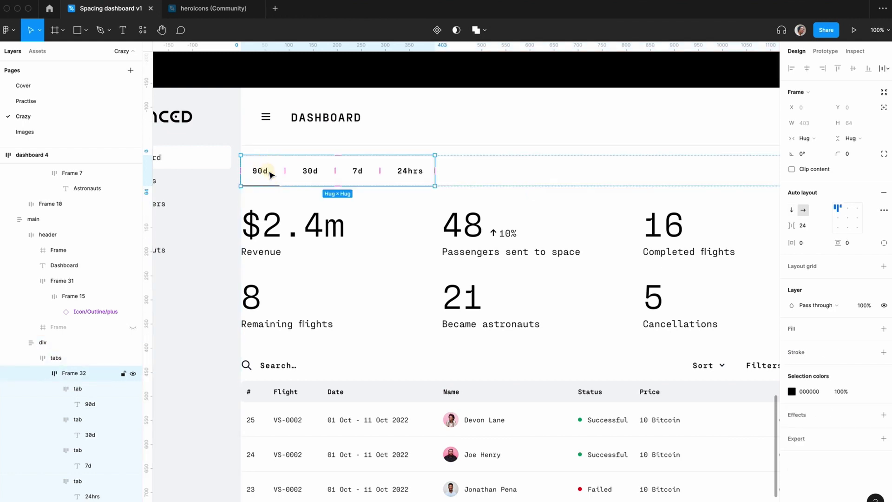
pyautogui.click(272, 145)
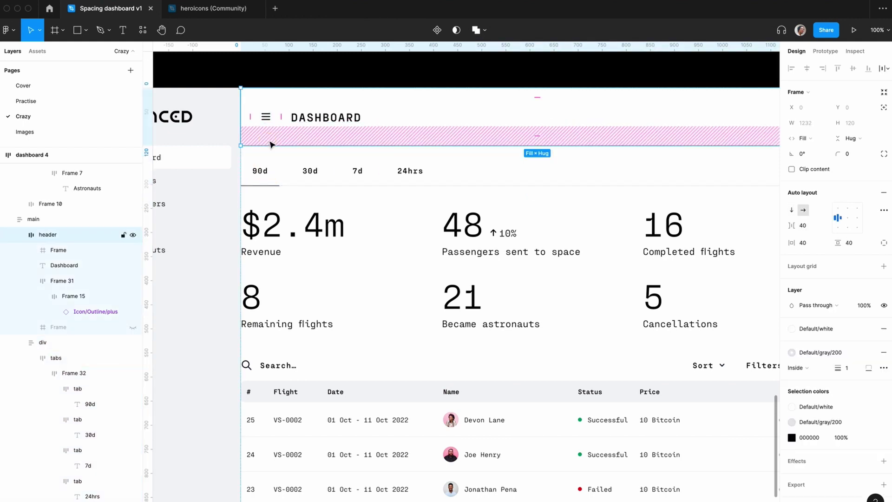
pyautogui.click(277, 175)
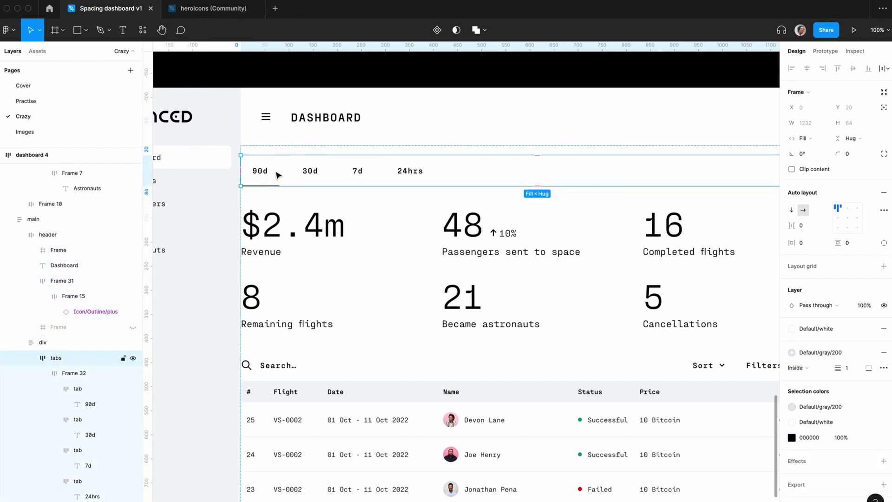
pyautogui.click(275, 172)
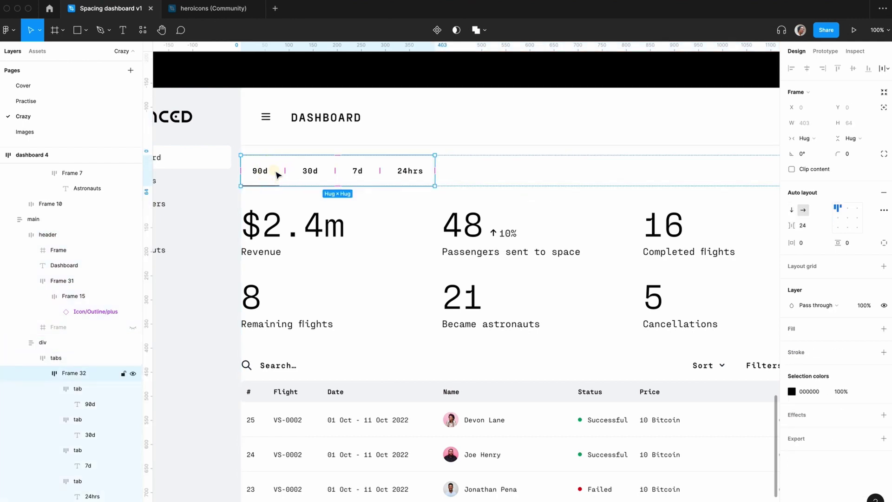
pyautogui.click(275, 170)
pyautogui.click(73, 373)
pyautogui.press('Return')
pyautogui.click(811, 246)
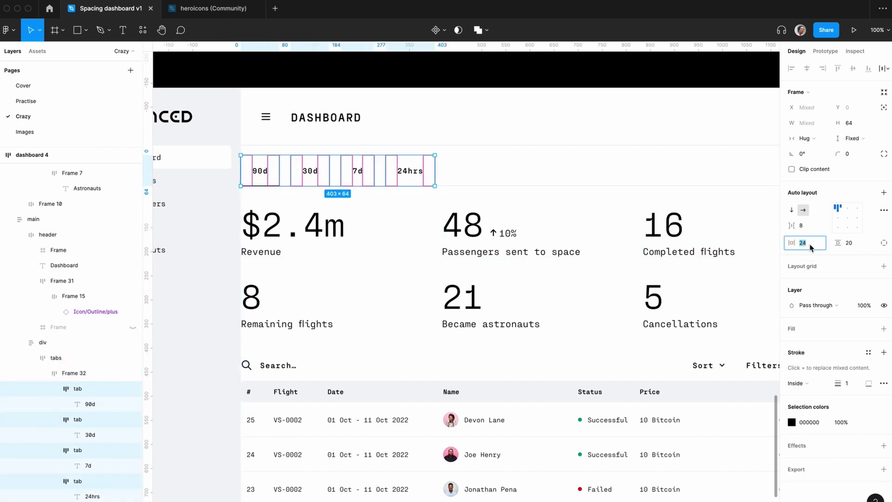
pyautogui.write('40')
pyautogui.press('Return')
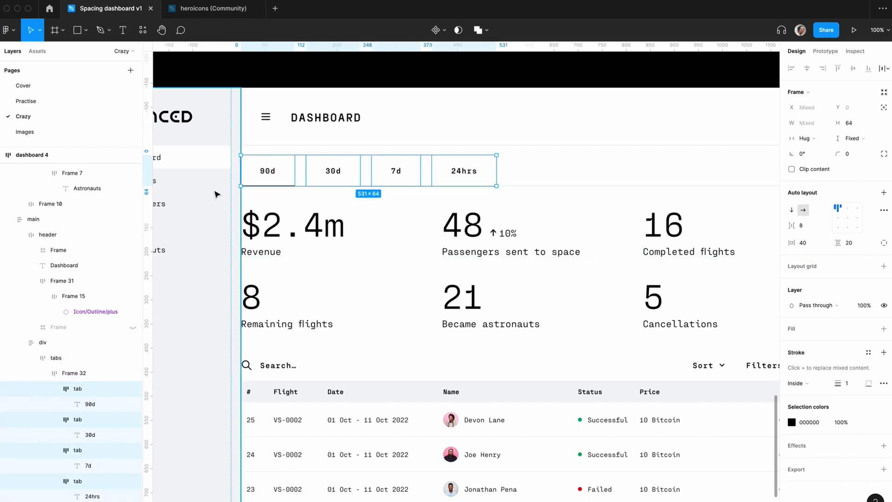
pyautogui.click(216, 193)
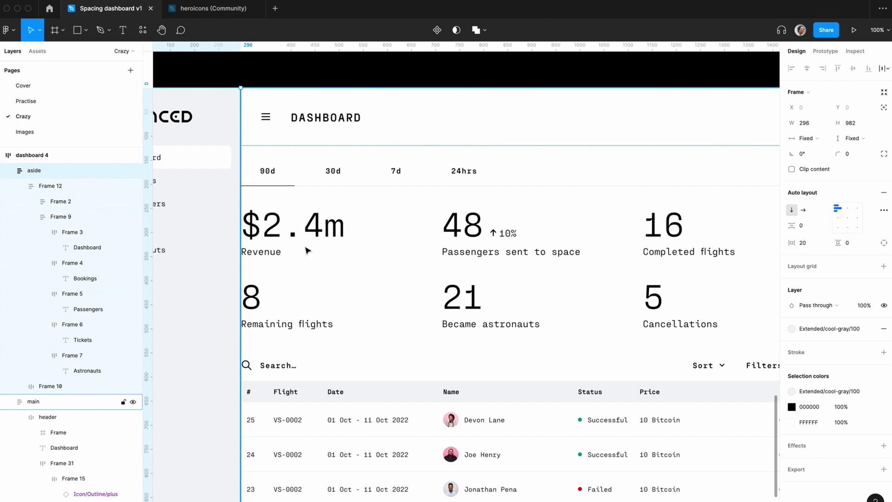
# - Set 40 px side padding on both stats rows and the search row
pyautogui.click(307, 250)
pyautogui.doubleClick(306, 251)
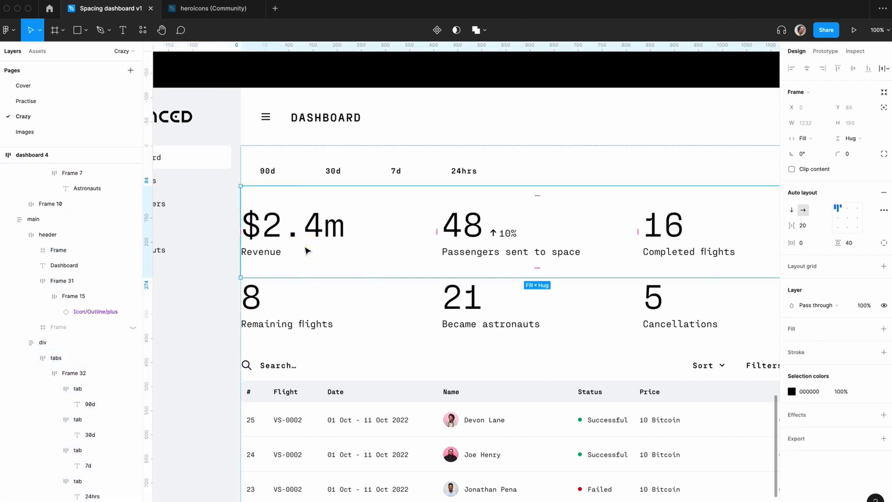
pyautogui.click(808, 246)
pyautogui.press('Return')
pyautogui.click(382, 321)
pyautogui.click(808, 244)
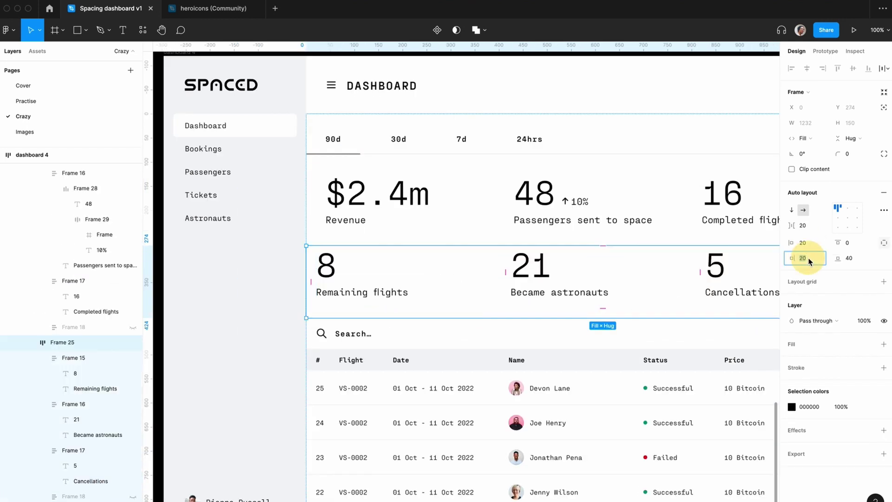
pyautogui.write('40')
pyautogui.press('Return')
pyautogui.click(403, 339)
pyautogui.click(814, 246)
pyautogui.write('40')
pyautogui.press('Return')
# - Give row 25's number cell 40 px side padding
pyautogui.press('Tab')
pyautogui.press('Return')
pyautogui.press('Return')
pyautogui.write('40')
pyautogui.press('Return')
pyautogui.click(319, 422)
pyautogui.write('40')
pyautogui.press('Return')
# - Apply the same 40 px side padding to the following number cells through row 22
pyautogui.scroll(-2, 464, 372)
pyautogui.click(325, 404)
pyautogui.write('40')
pyautogui.scroll(-2, 344, 390)
pyautogui.click(320, 385)
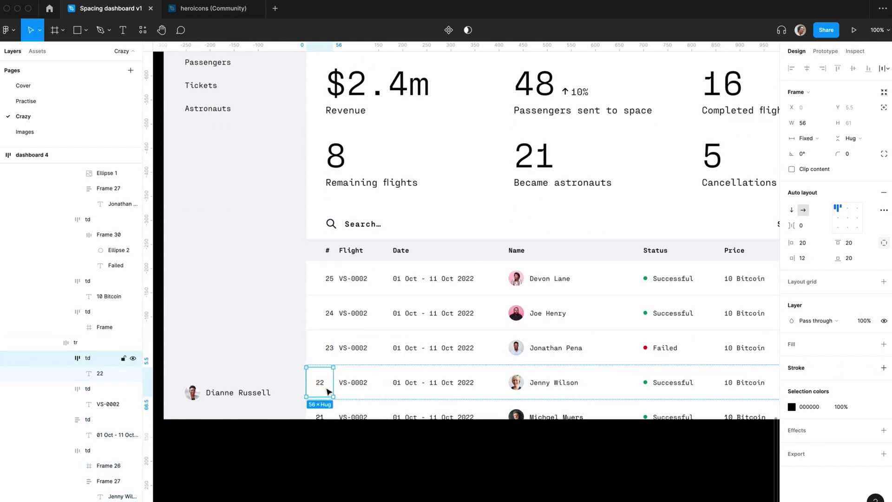
pyautogui.write('40')
pyautogui.press('Return')
pyautogui.scroll(-1, 369, 351)
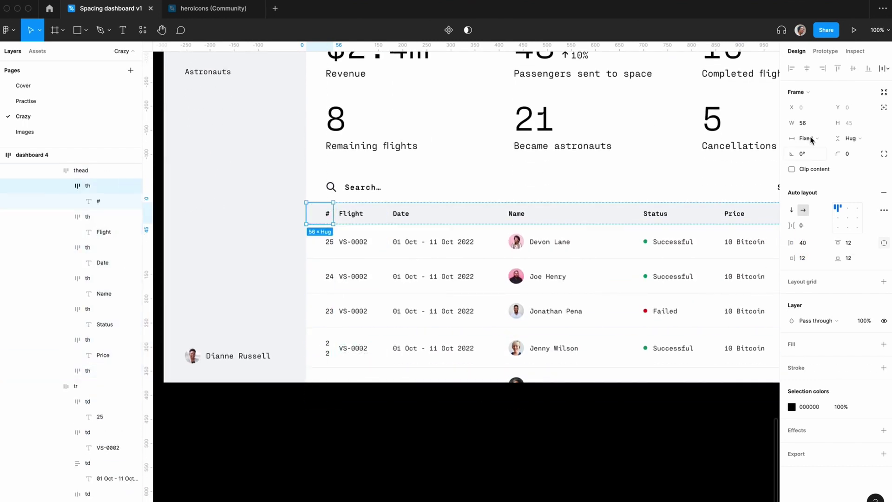
# - Widen the number cells of rows 24, 23 and 22 to 72 px
pyautogui.click(334, 281)
pyautogui.click(814, 124)
pyautogui.hotkey('shift', 'Up')
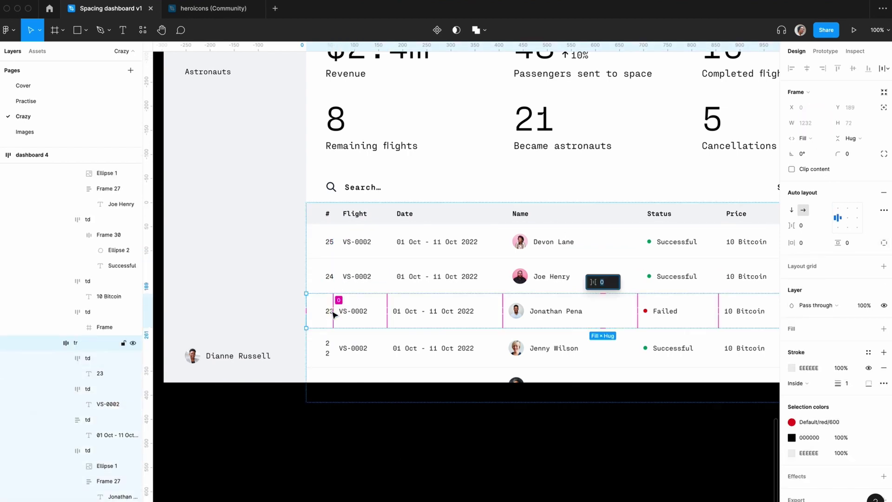
pyautogui.click(320, 311)
pyautogui.click(812, 124)
pyautogui.hotkey('shift', 'Up')
pyautogui.keyDown('shift'); pyautogui.click(325, 352); pyautogui.keyUp('shift')
pyautogui.click(812, 123)
pyautogui.hotkey('shift', 'Up')
# - Set row 21's number cell and the # header cell to 72 px wide
pyautogui.click(320, 380)
pyautogui.click(813, 123)
pyautogui.hotkey('shift', 'Up')
pyautogui.hotkey('shift', 'Up')
pyautogui.click(807, 242)
pyautogui.click(327, 213)
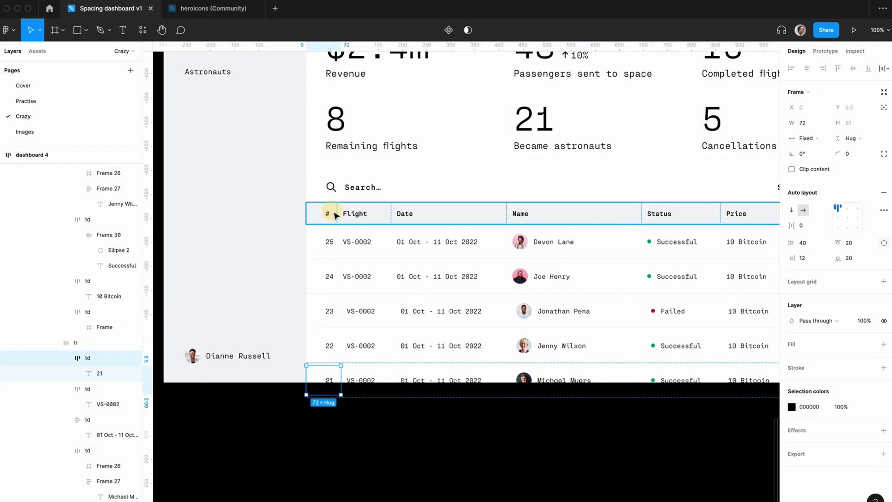
pyautogui.click(805, 123)
pyautogui.hotkey('shift', 'Up')
# - Give row 25's last cell its own 40 px right padding
pyautogui.click(697, 462)
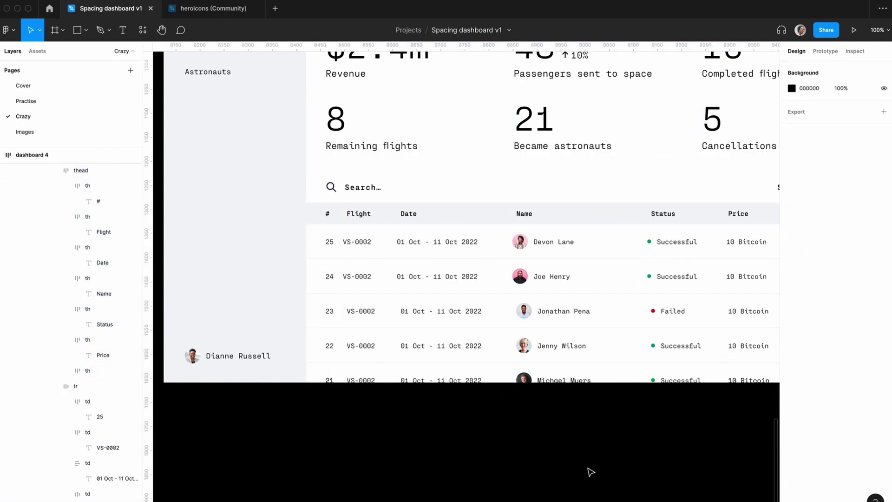
pyautogui.hscroll(3, 589, 472)
pyautogui.click(759, 242)
pyautogui.click(761, 246)
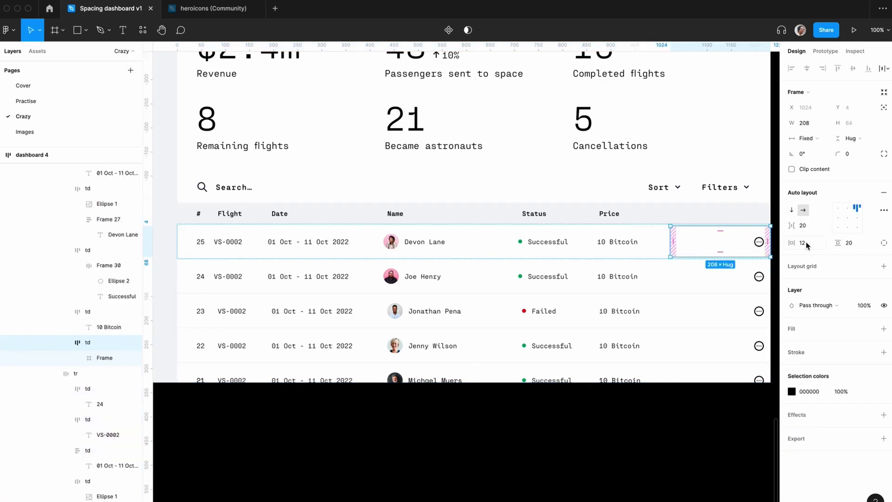
pyautogui.click(883, 243)
# - Paste the 40 px right padding onto the last cells of rows 24, 23, 22 and 21
pyautogui.click(759, 279)
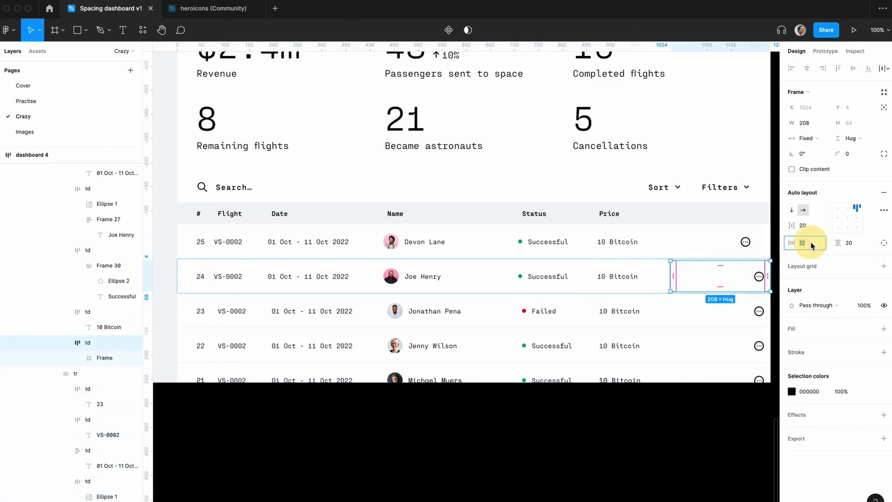
pyautogui.press('super+alt+v')
pyautogui.click(759, 312)
pyautogui.press('super+alt+v')
pyautogui.click(759, 347)
pyautogui.press('super+alt+v')
pyautogui.click(759, 379)
pyautogui.press('super+alt+v')
pyautogui.click(682, 448)
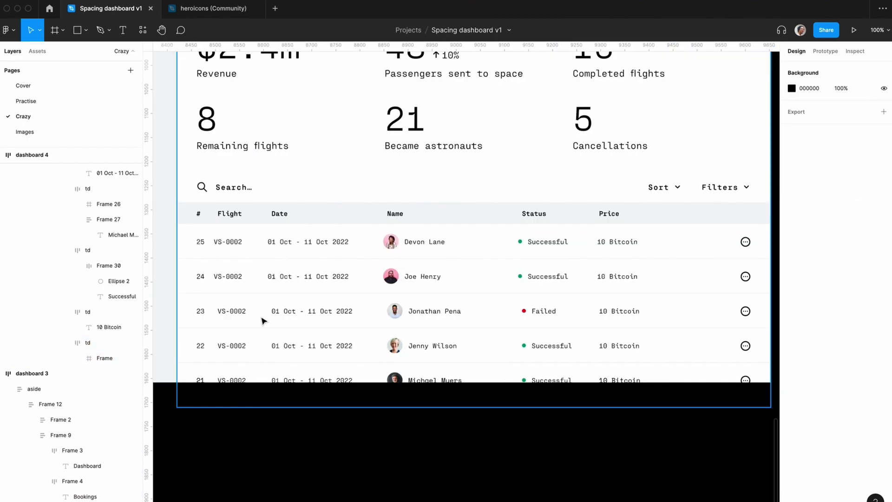
pyautogui.click(199, 276)
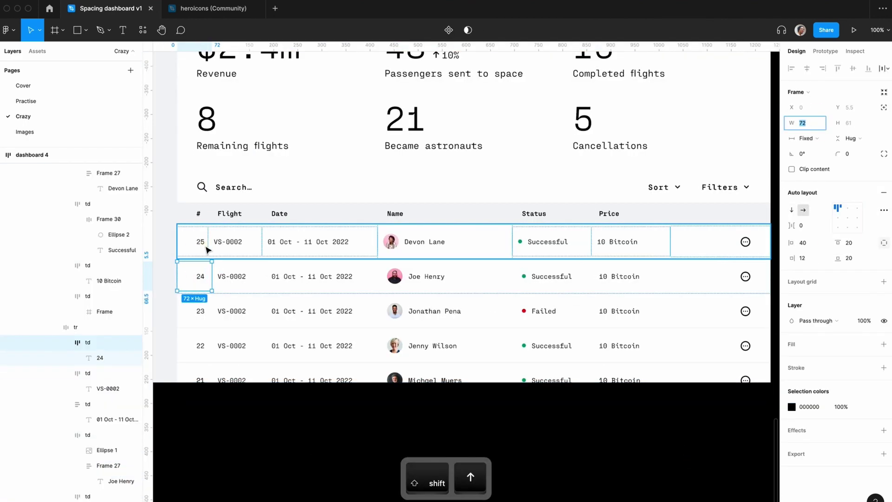
# - Zoom to fit dashboard 4, hide the UI panels and pan so the frame fills the screen
pyautogui.hotkey('shift', '1')
pyautogui.press('super+backslash')
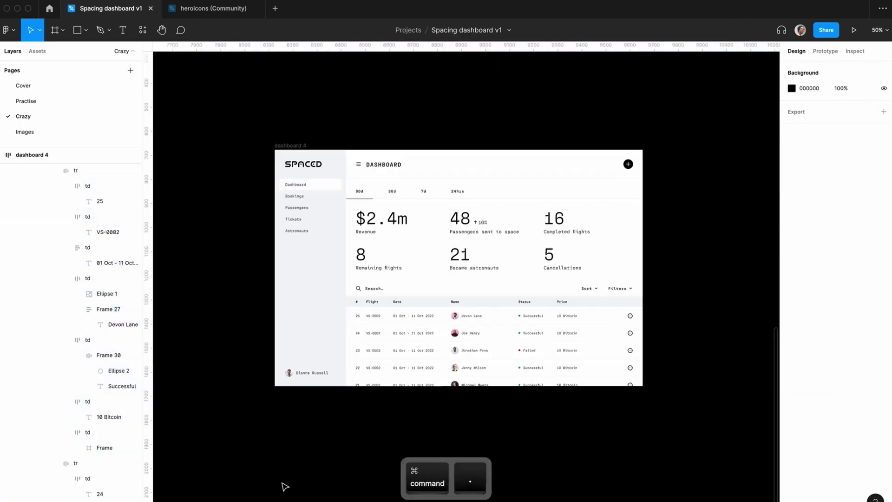
pyautogui.hscroll(5, 223, 263)
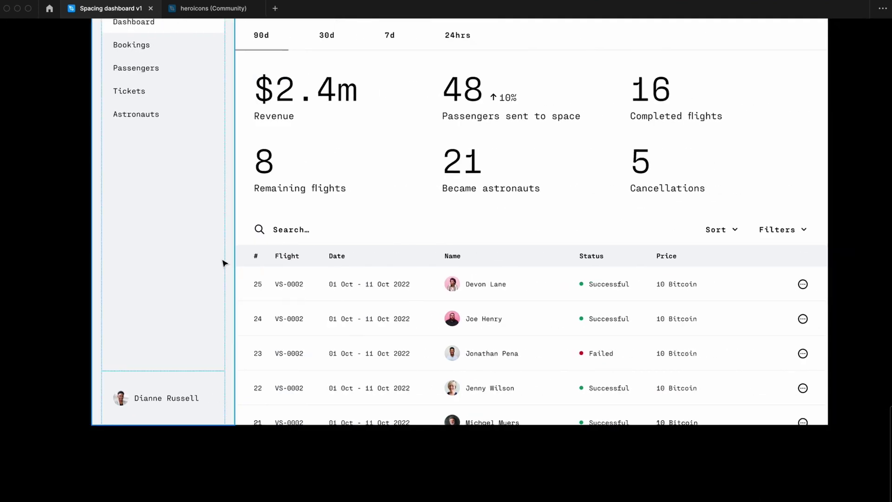
pyautogui.scroll(3, 269, 209)
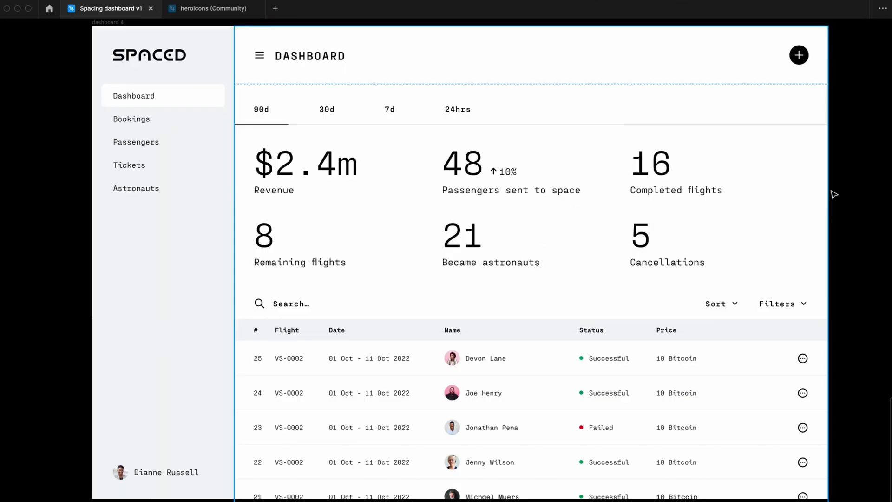